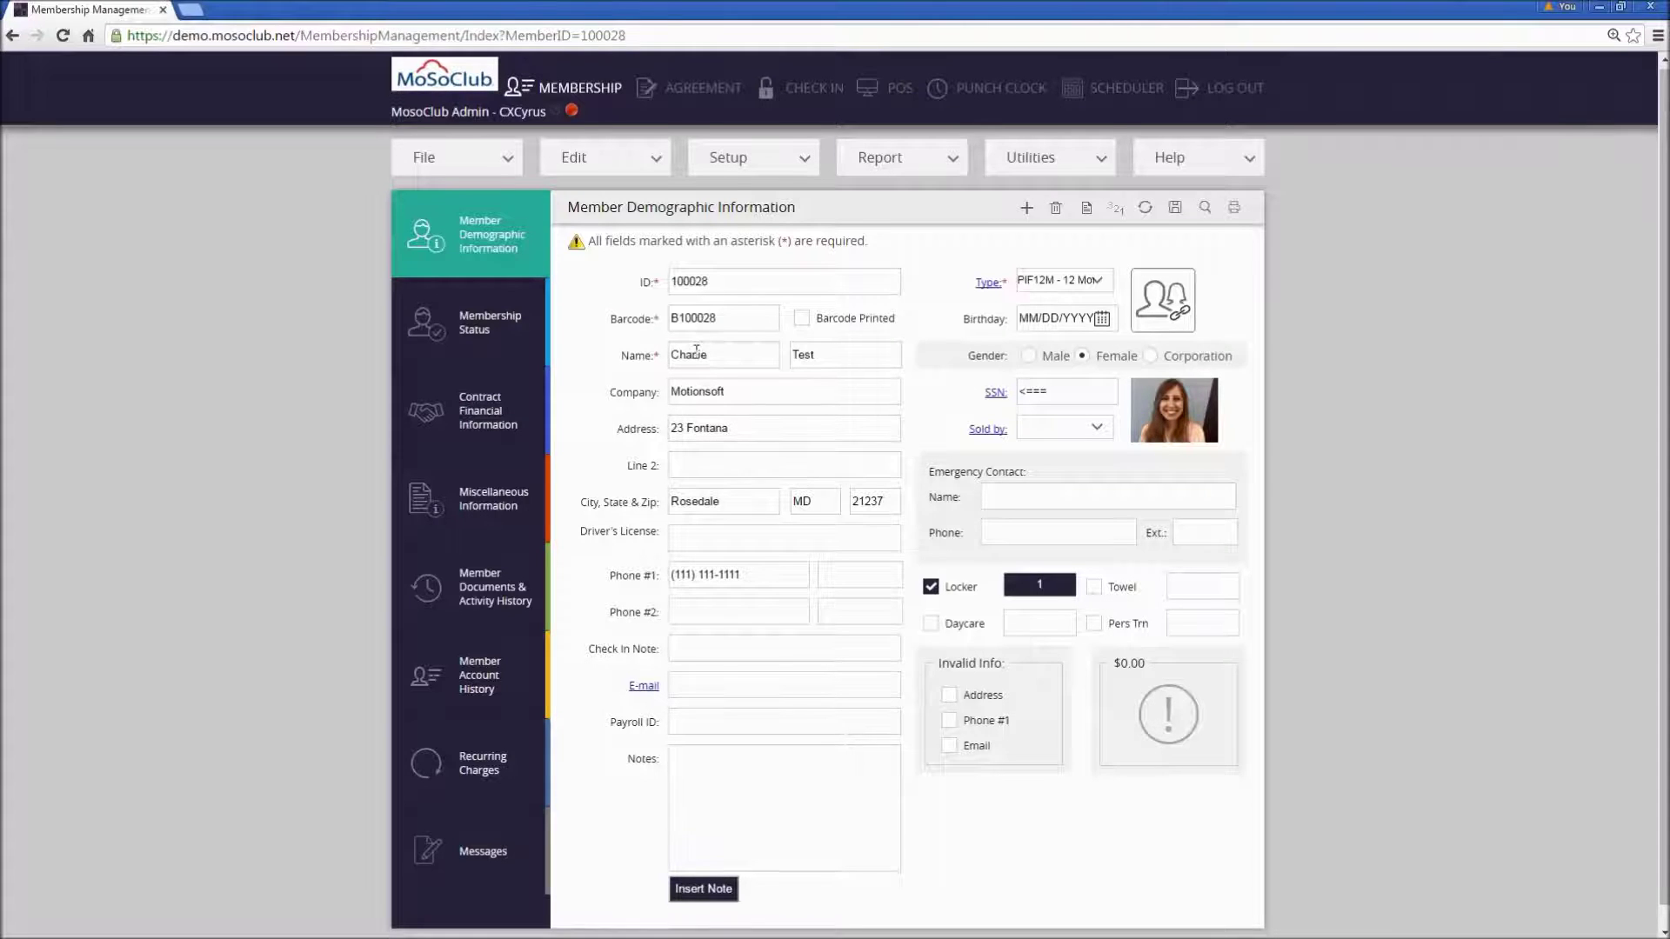
Review the member's membership status, contract financial information, miscellaneous information, and documents and activity history.
{"action": "scroll", "coordinate": [513, 330], "scroll_direction": "down", "scroll_amount": 1}
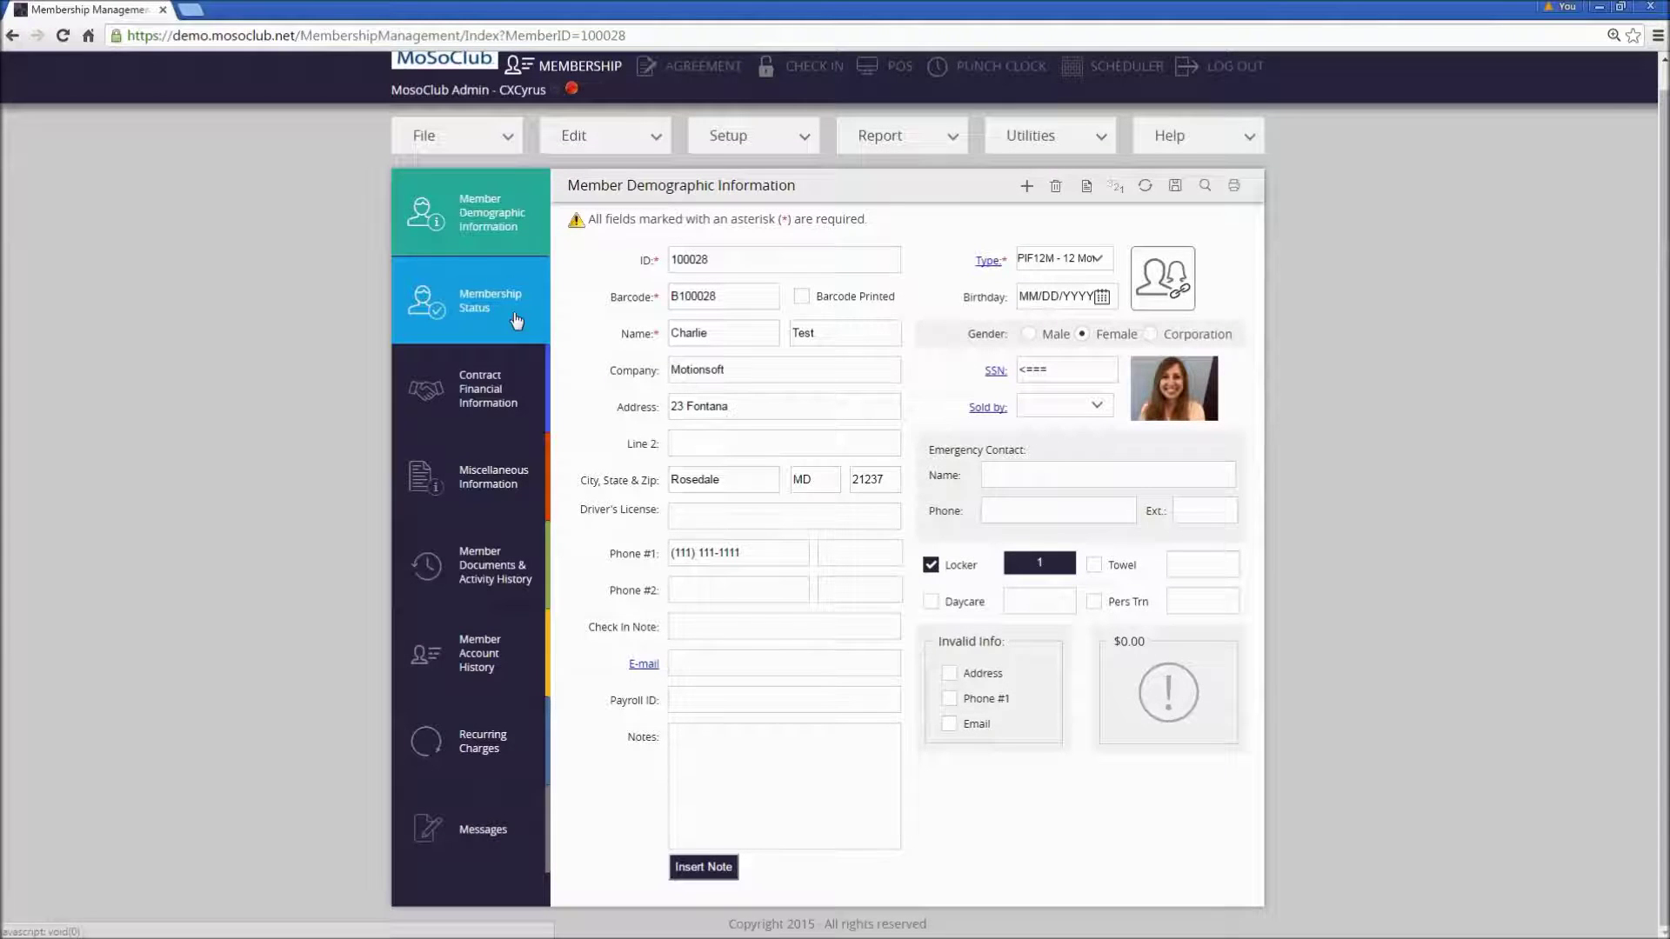
{"action": "left_click", "coordinate": [474, 300]}
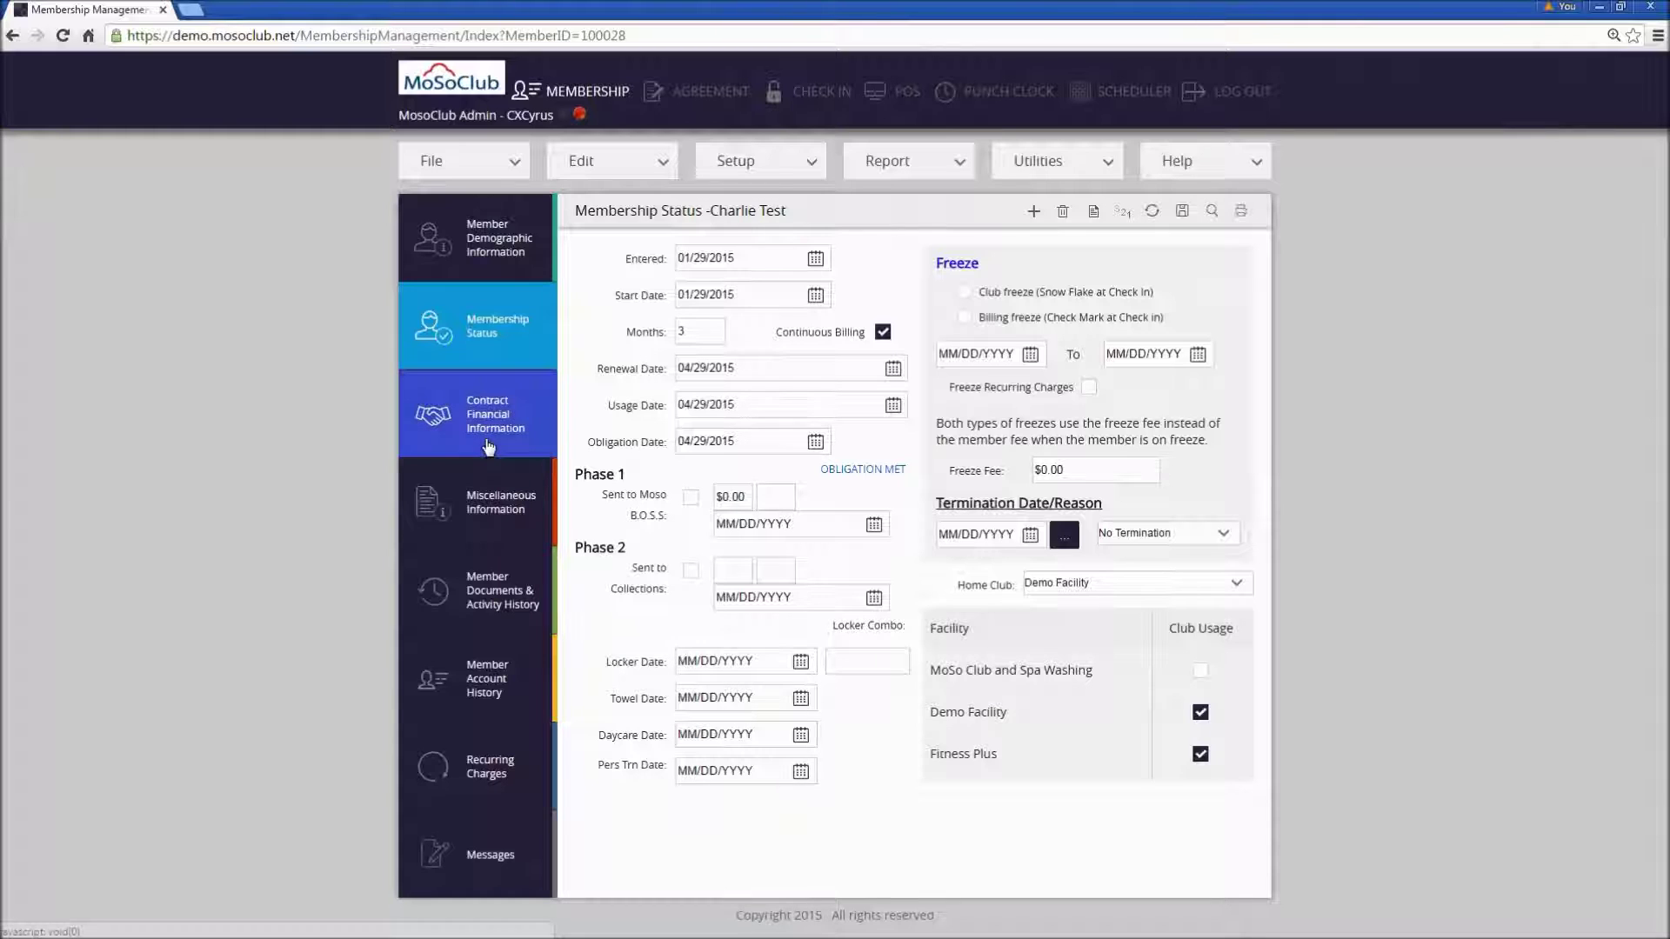
{"action": "left_click", "coordinate": [522, 452]}
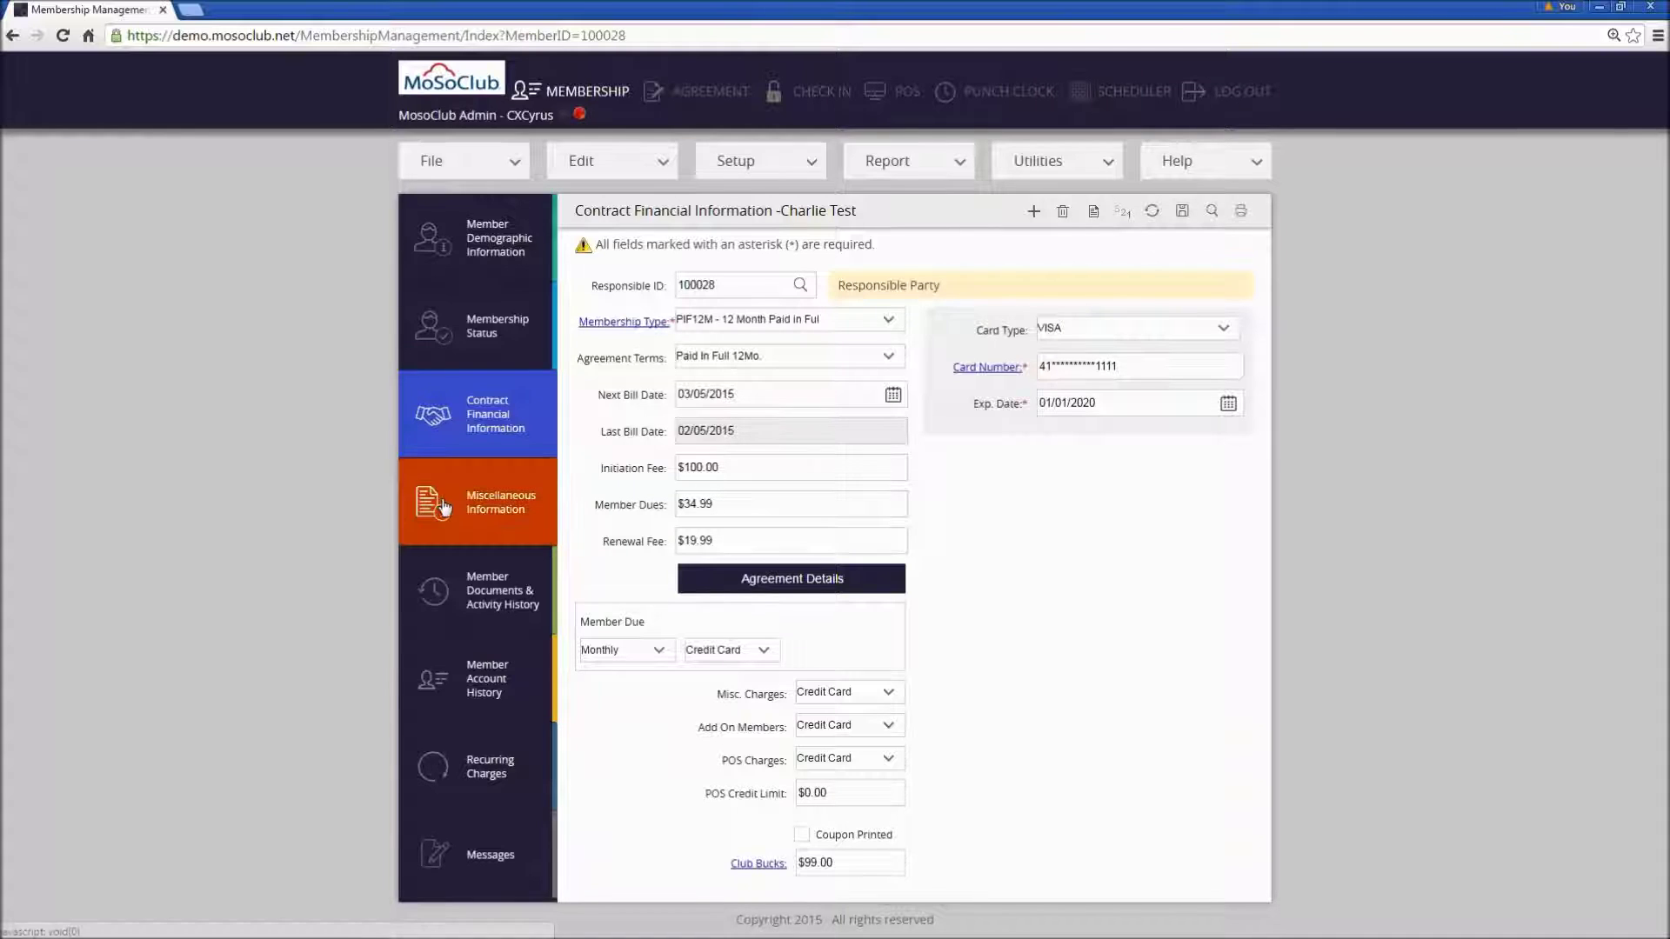
{"action": "left_click", "coordinate": [445, 505]}
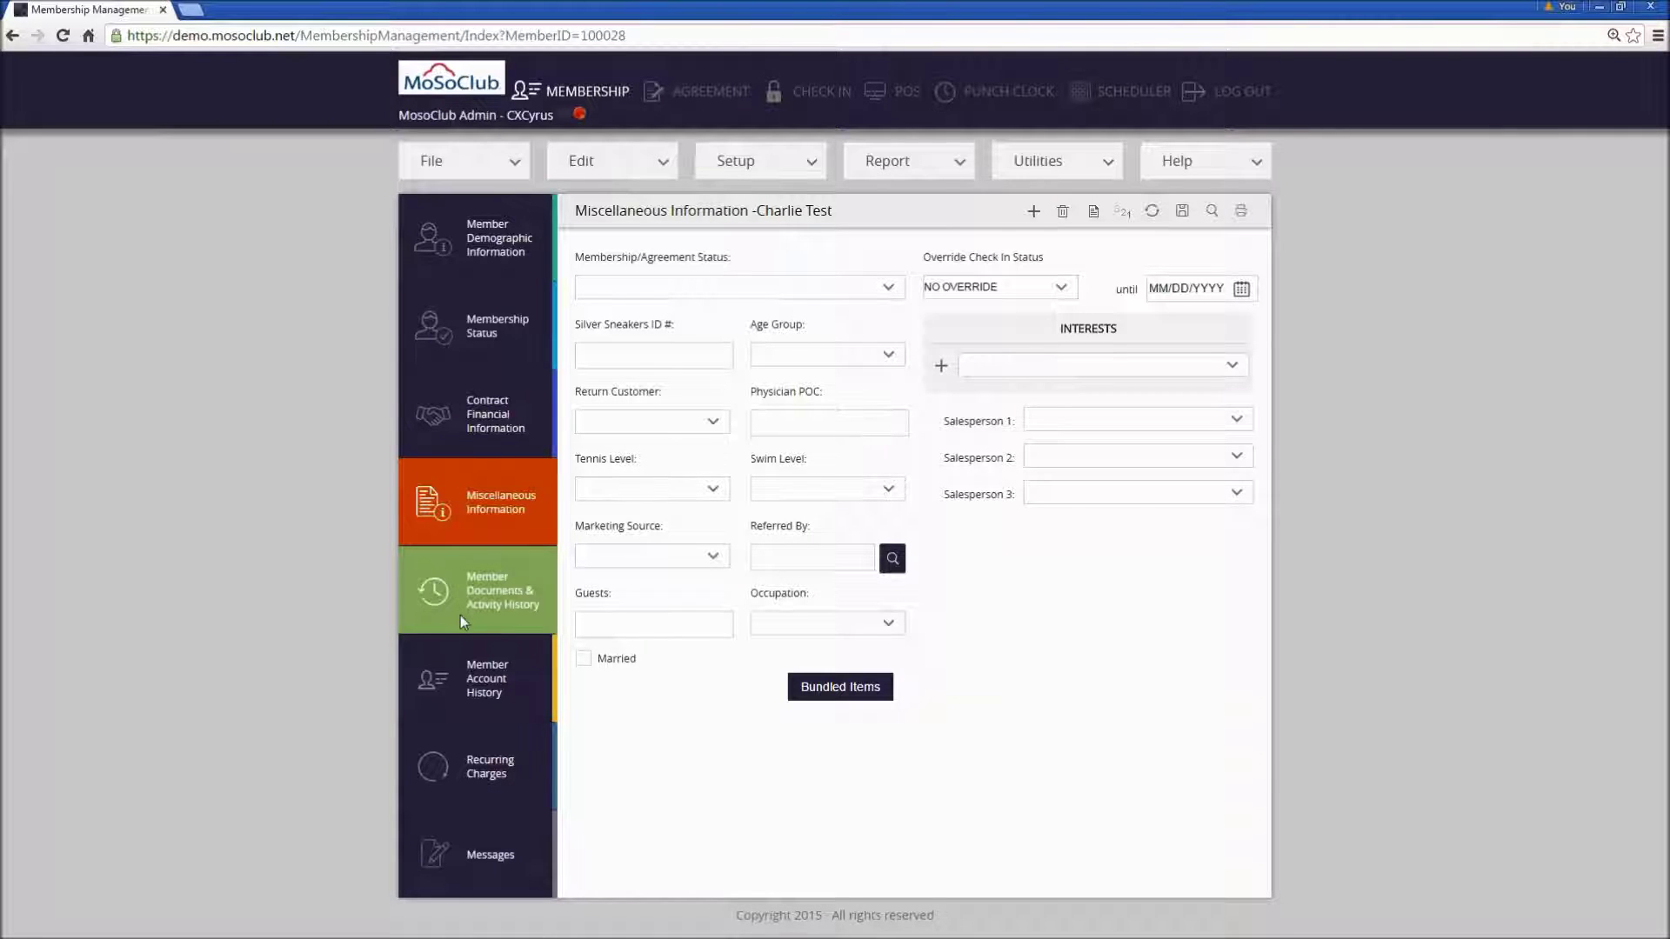
{"action": "left_click", "coordinate": [506, 600]}
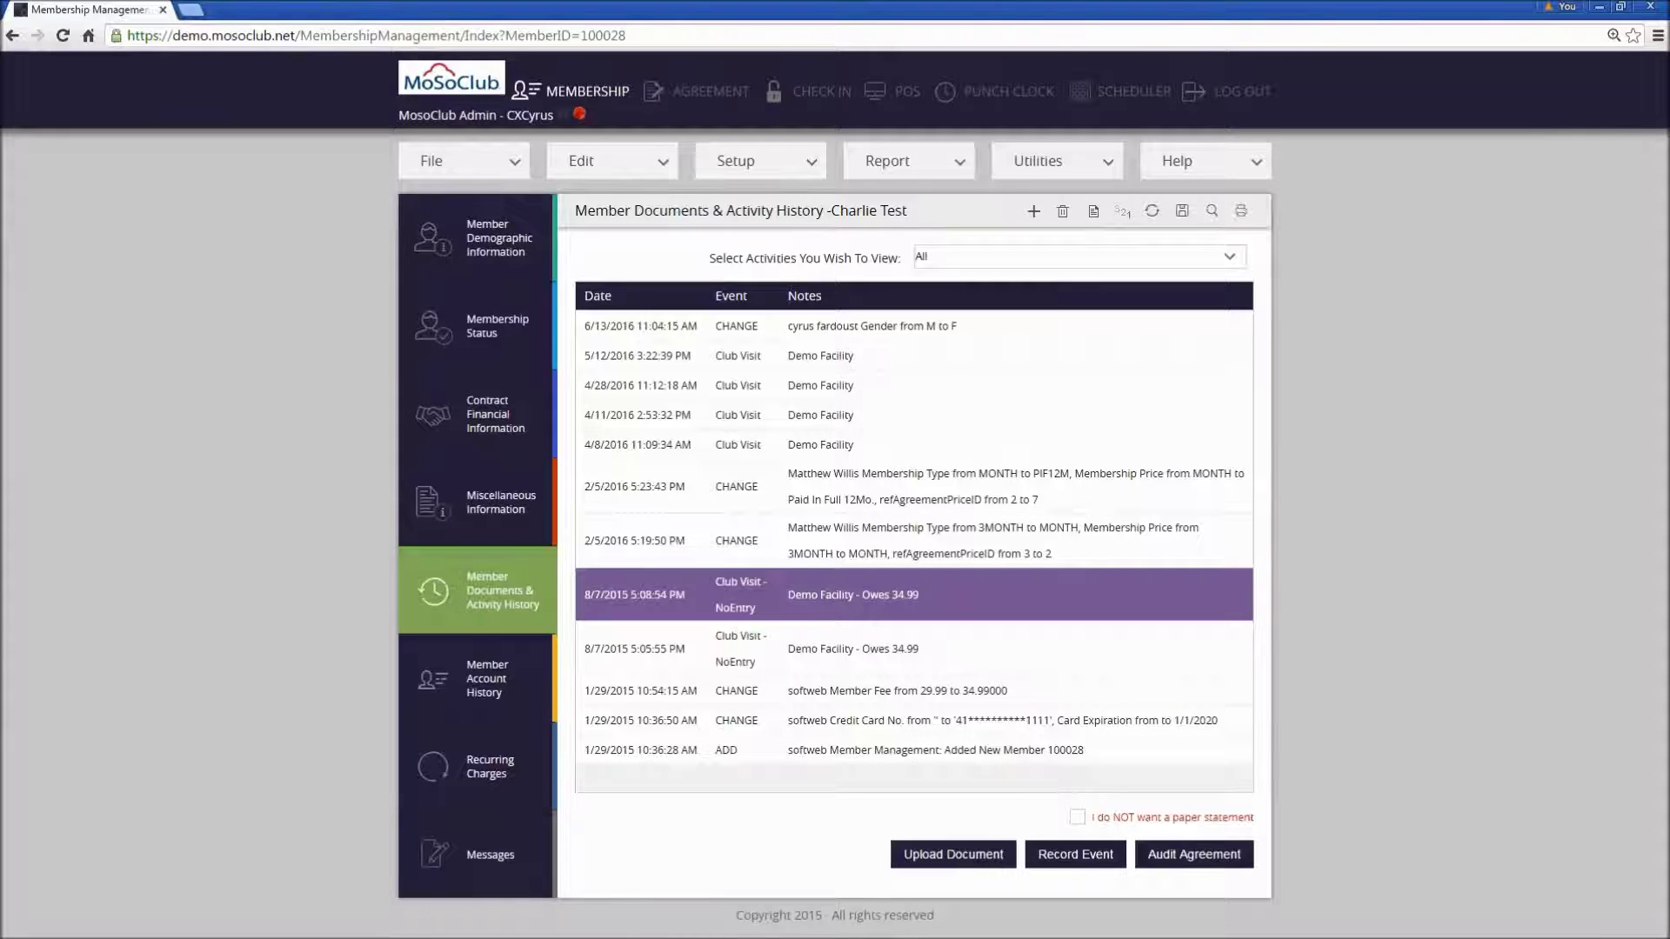
Show all transactions in the member's account history and view the properties of the 02/05/2016 credit card payment.
{"action": "left_click", "coordinate": [476, 696]}
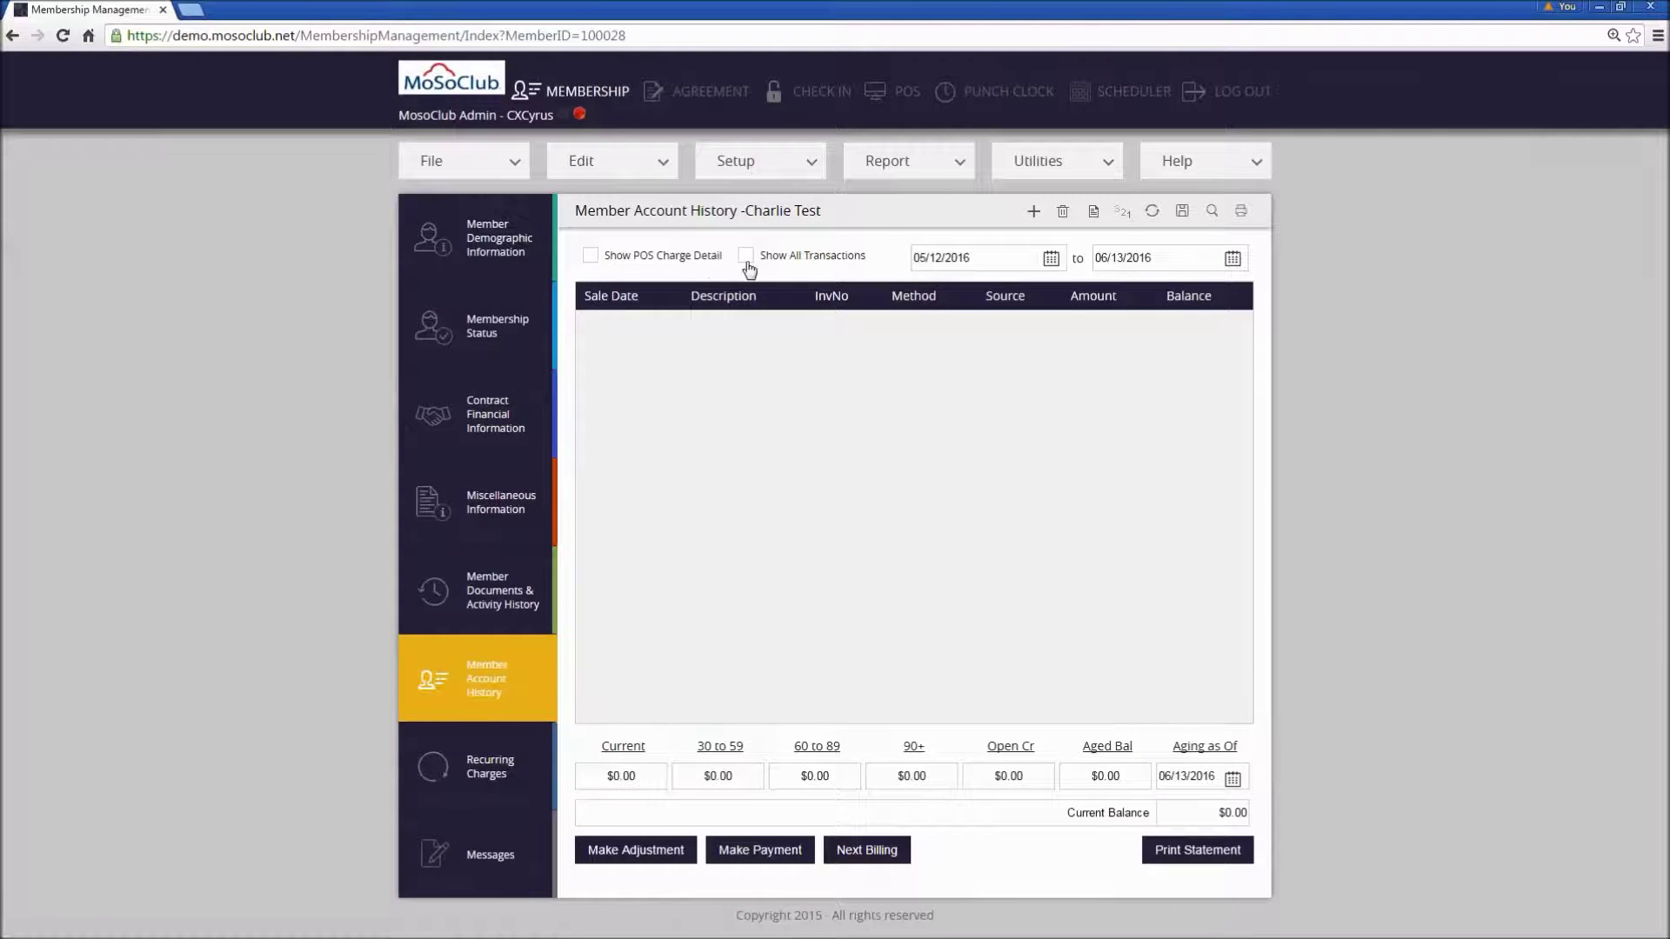
{"action": "left_click", "coordinate": [746, 257]}
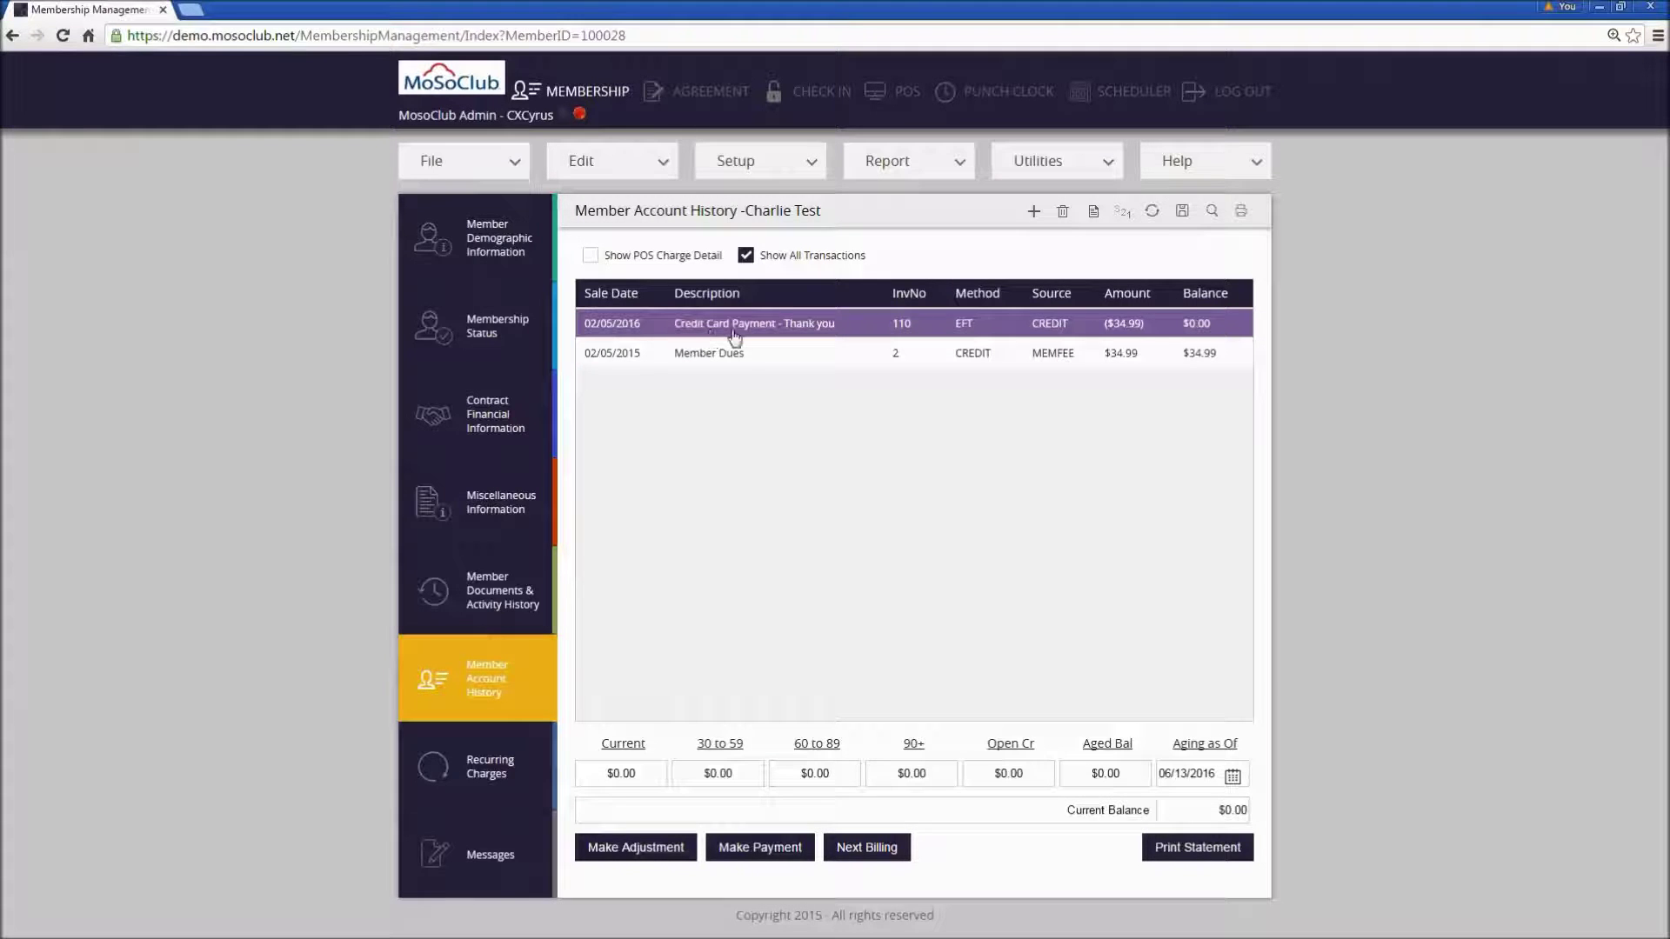
{"action": "left_click", "coordinate": [614, 323]}
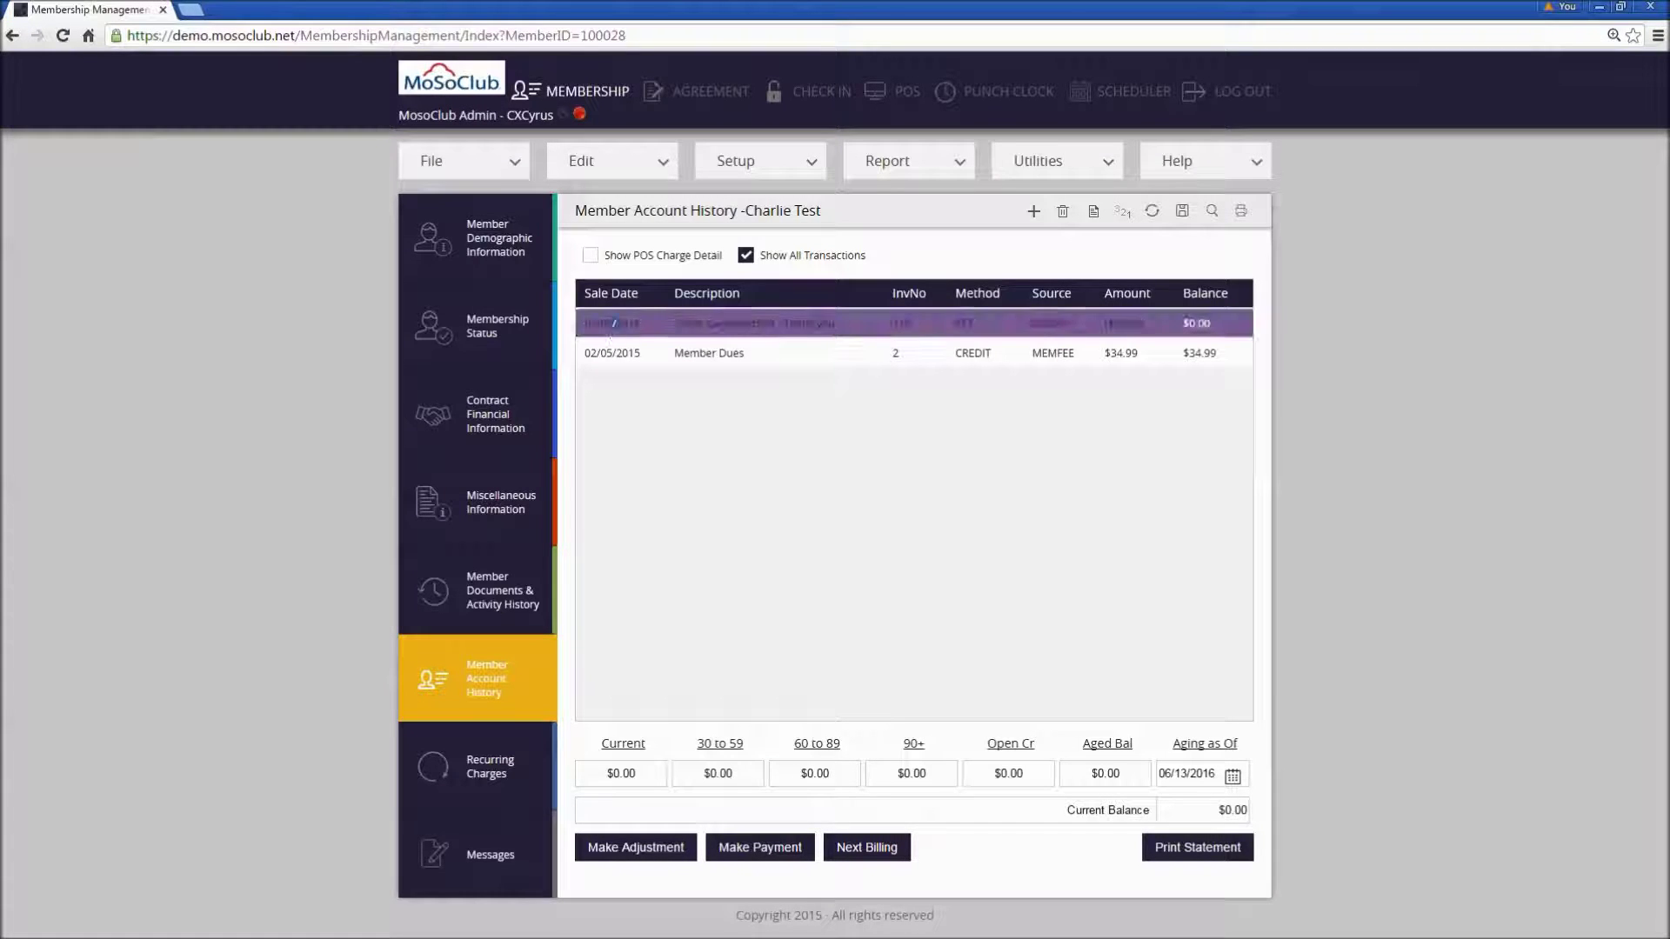
{"action": "double_click", "coordinate": [614, 324]}
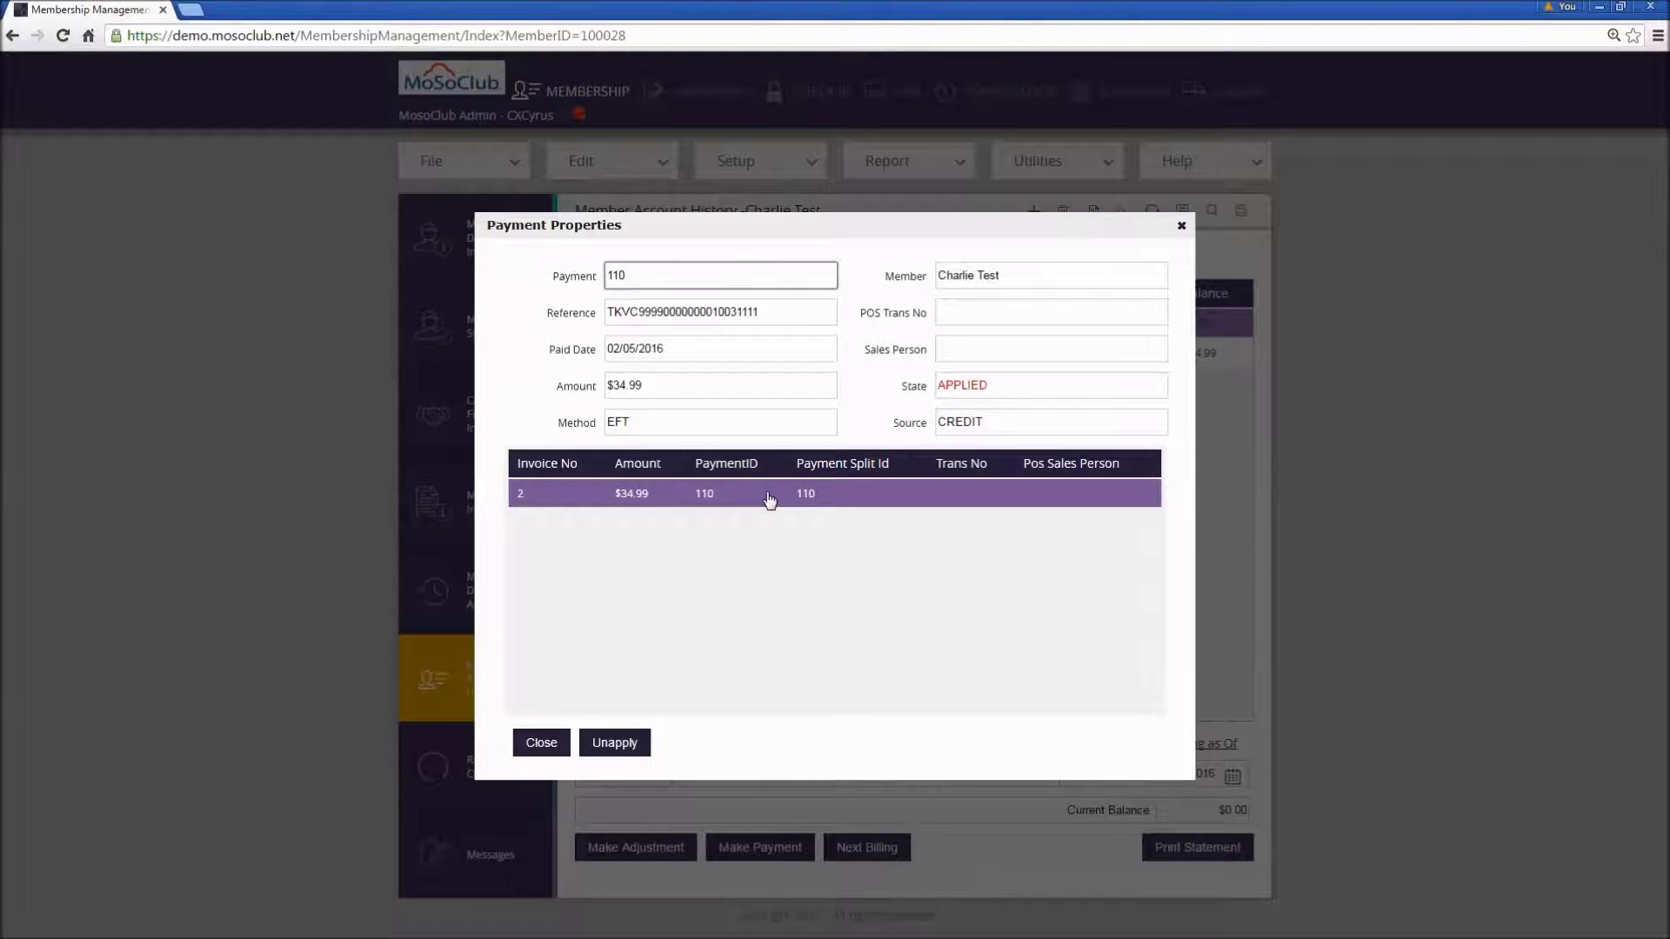
{"action": "left_click", "coordinate": [541, 742]}
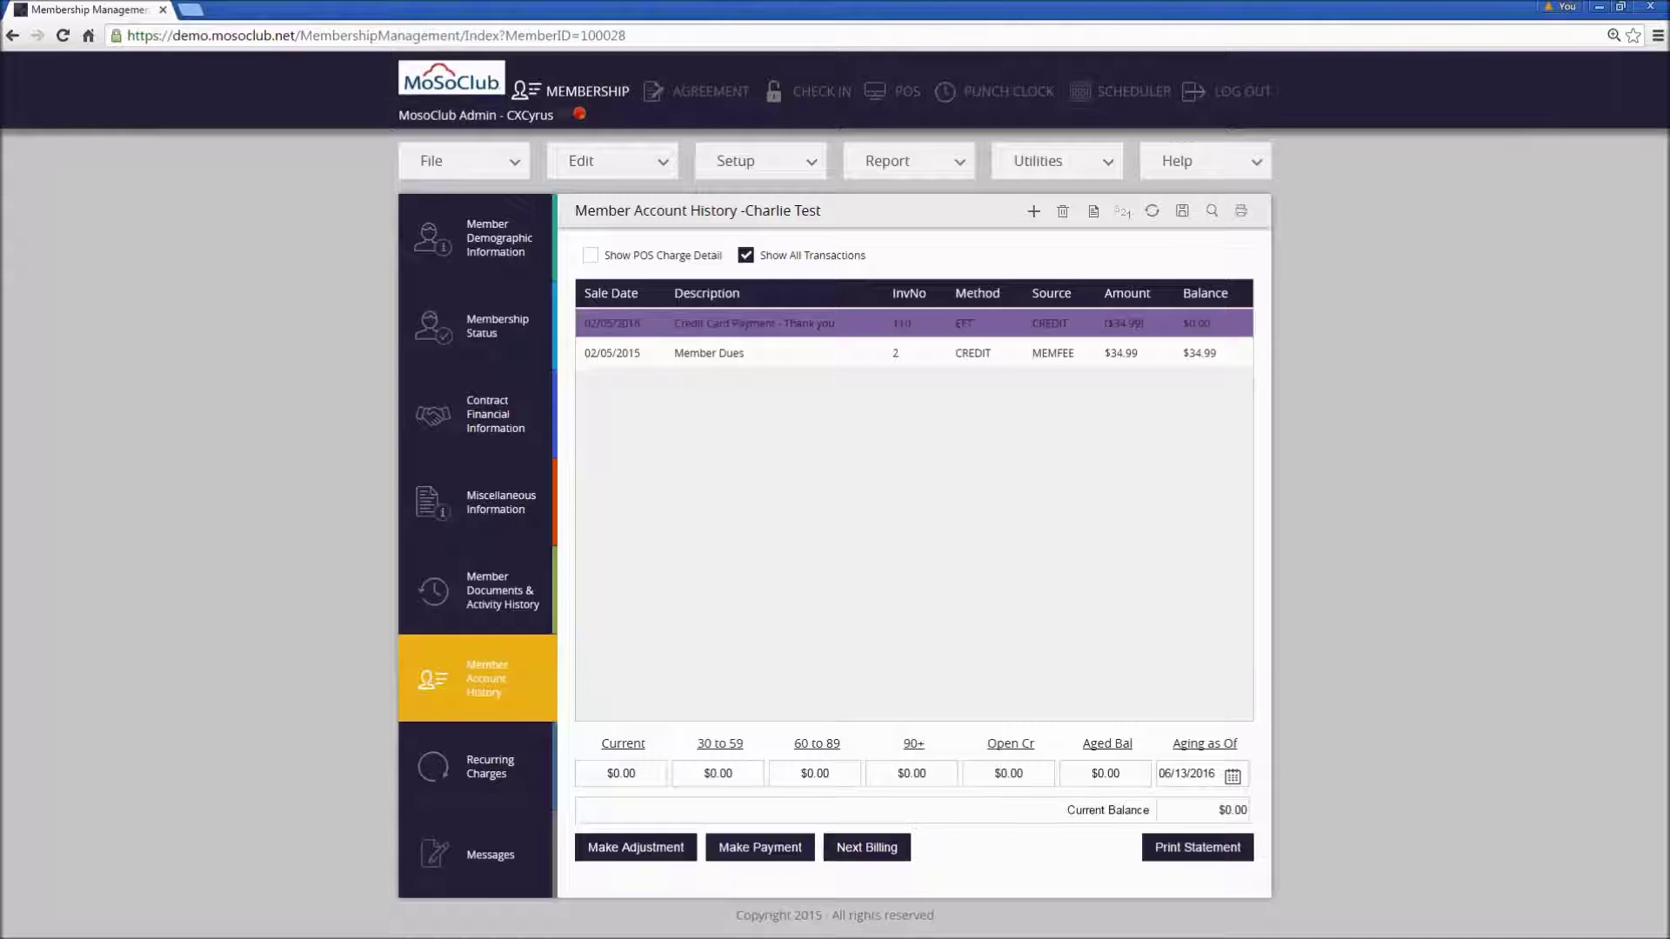
View the member's recurring charges and saved messages, and close the messages window.
{"action": "left_click", "coordinate": [488, 765]}
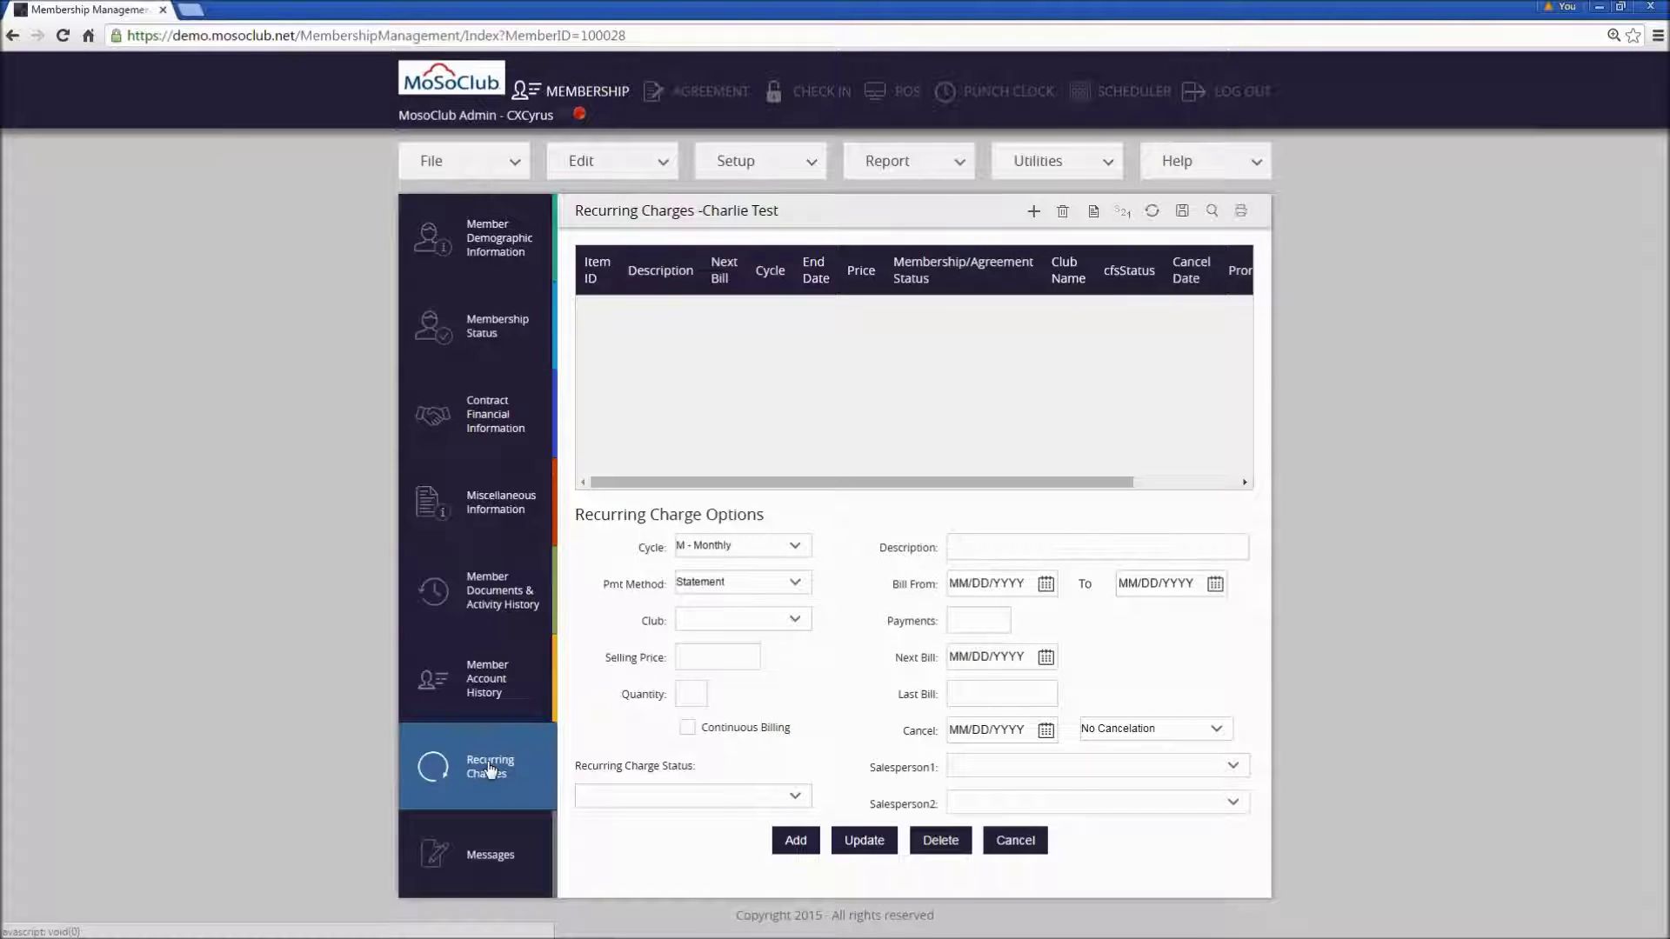
{"action": "left_click", "coordinate": [474, 857]}
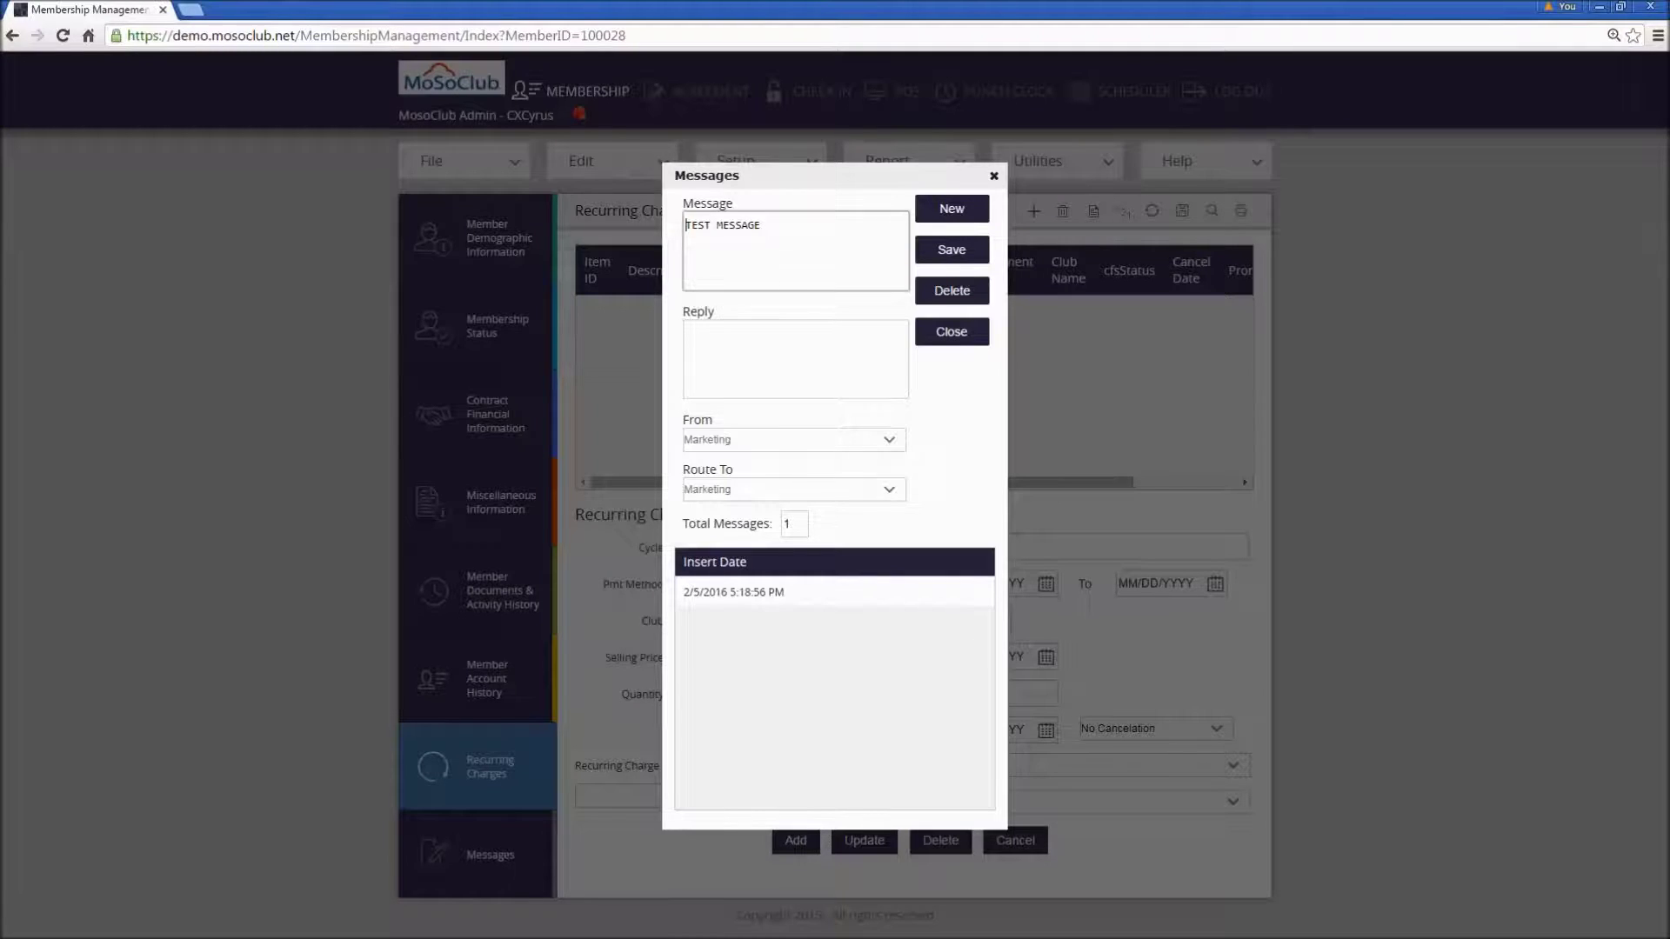
{"action": "left_click", "coordinate": [948, 345]}
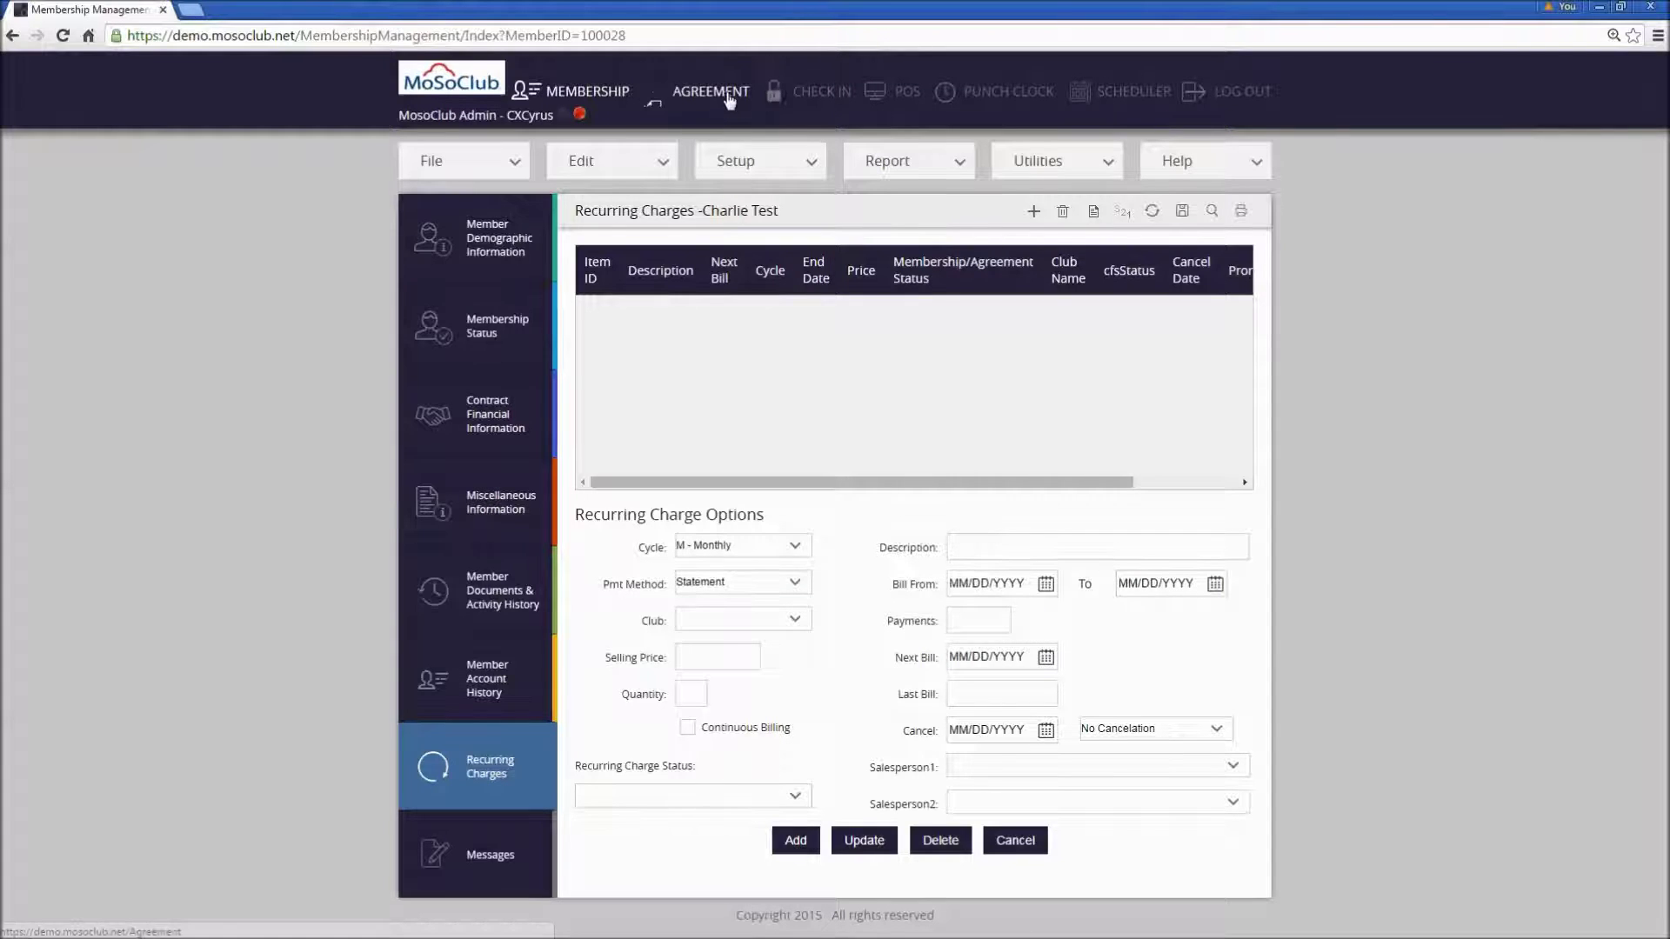
Search for a member by partial last name in Check In and check in the active match.
{"action": "left_click", "coordinate": [819, 95]}
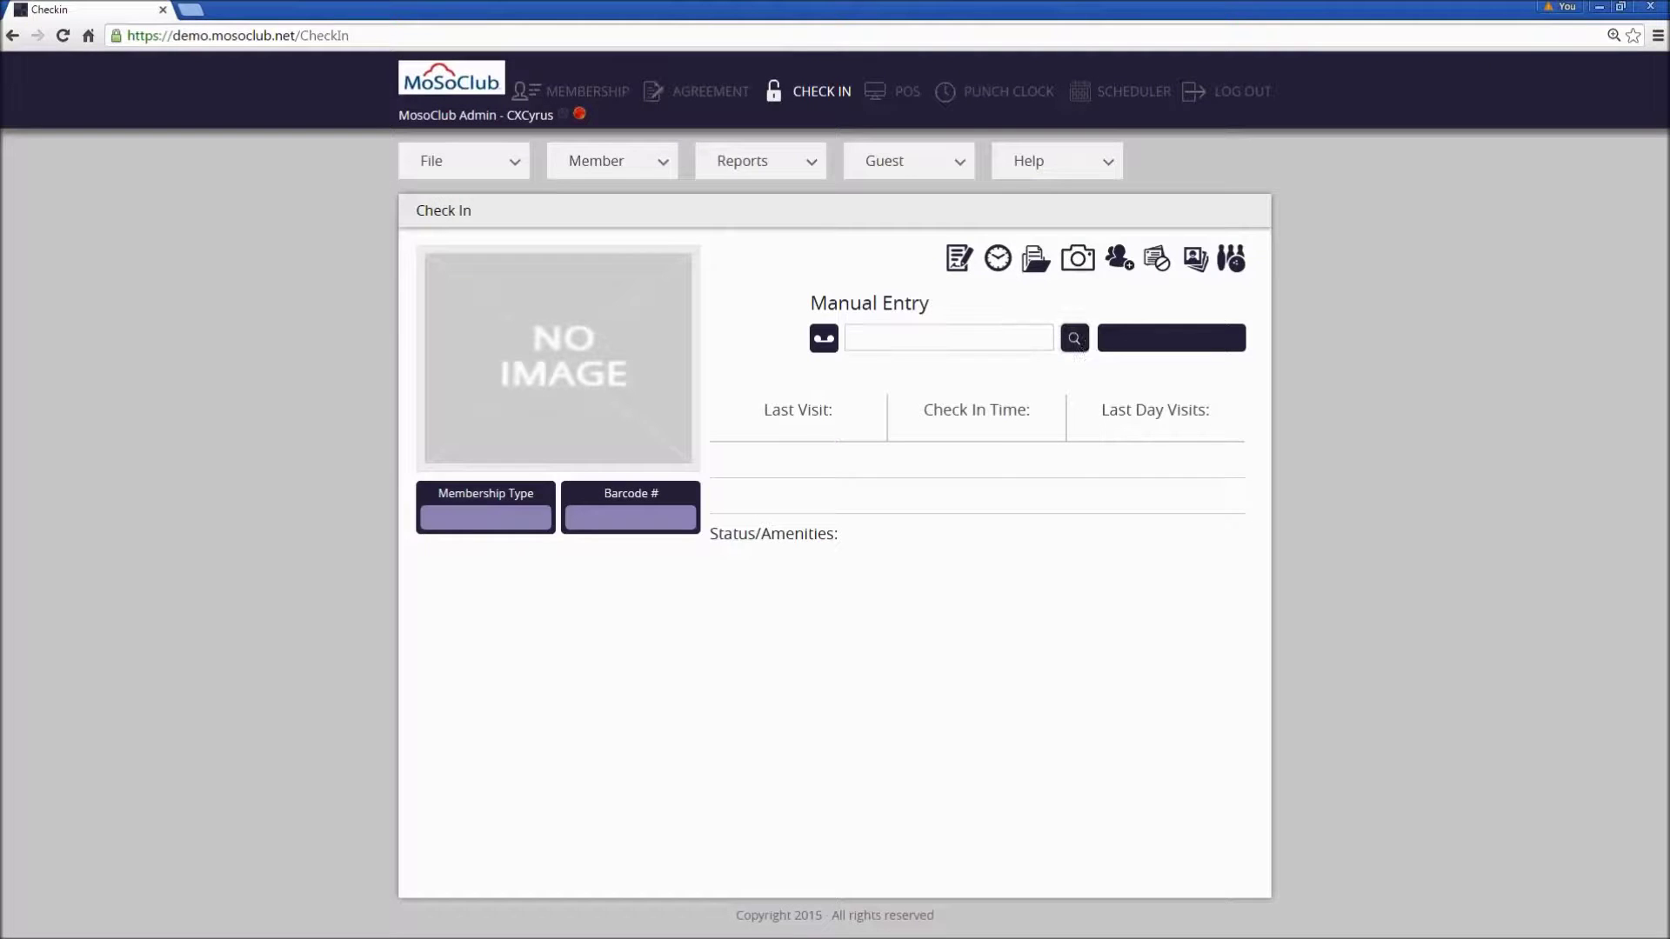
{"action": "left_click", "coordinate": [1075, 340]}
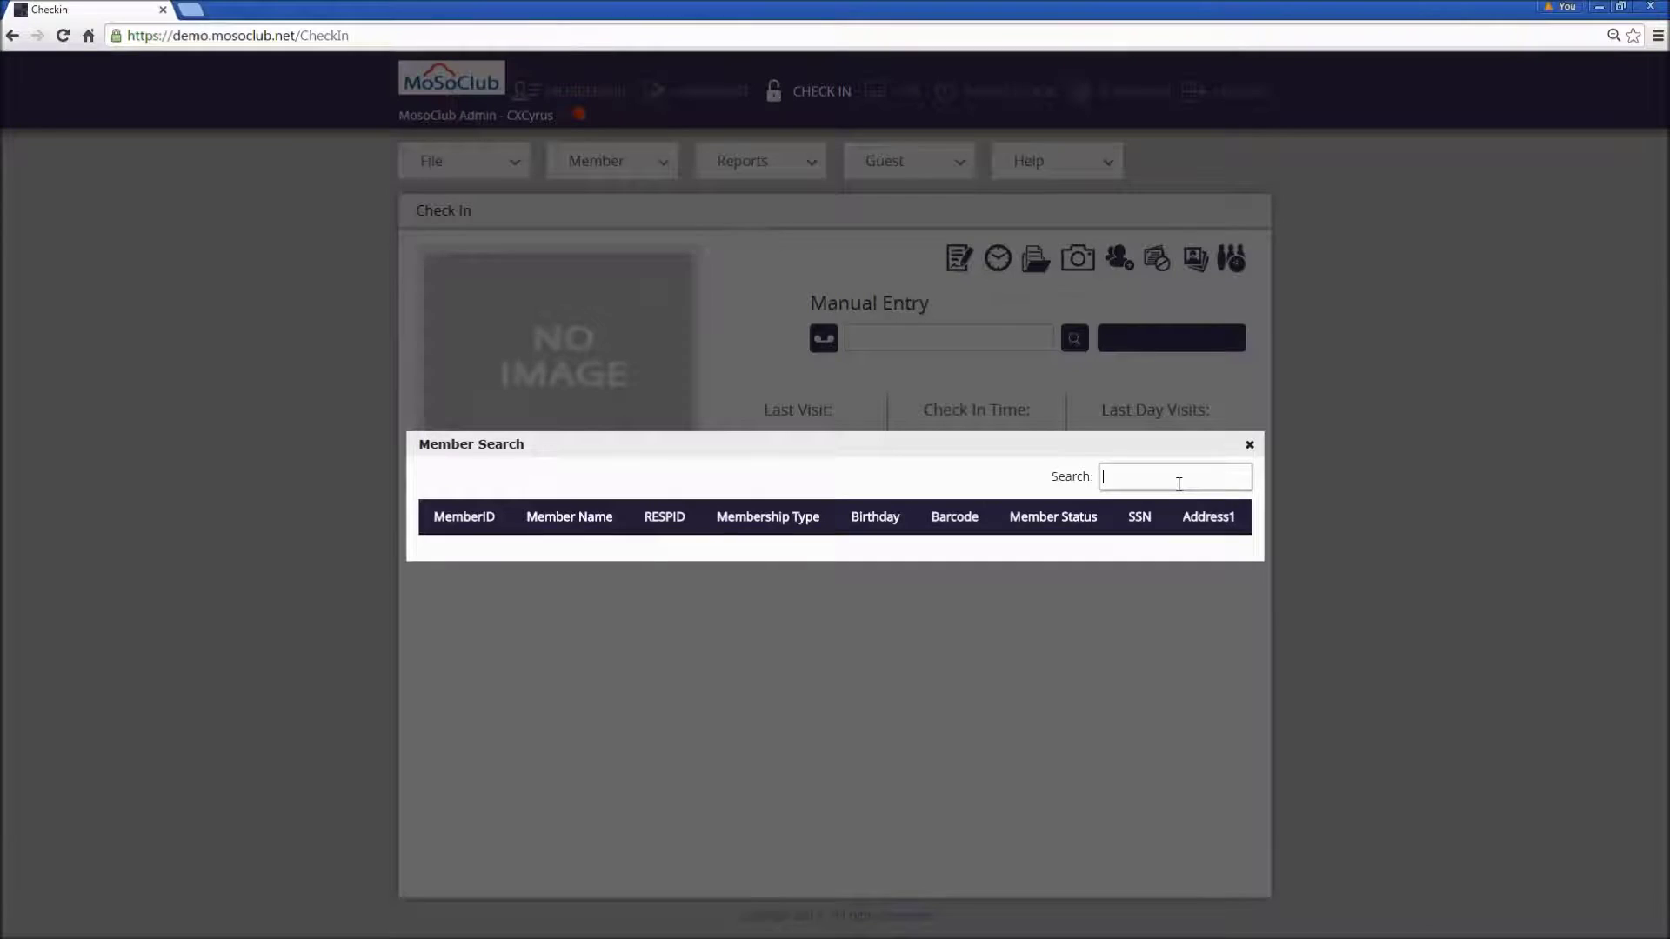
{"action": "type", "text": "merr"}
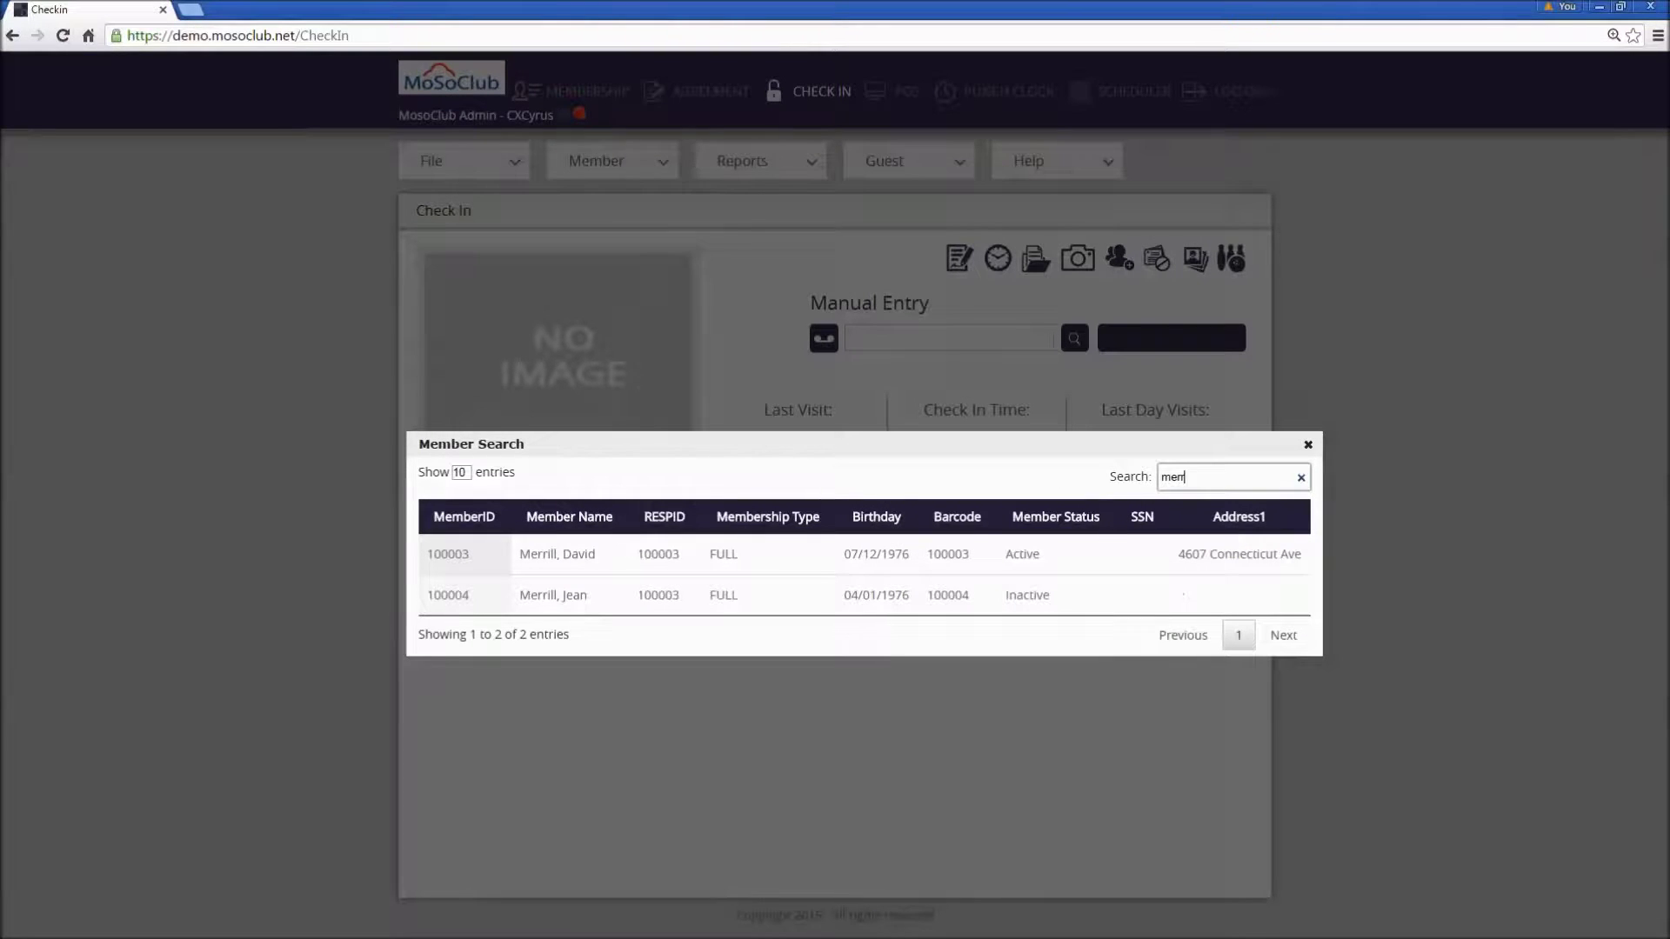
{"action": "left_click", "coordinate": [450, 564]}
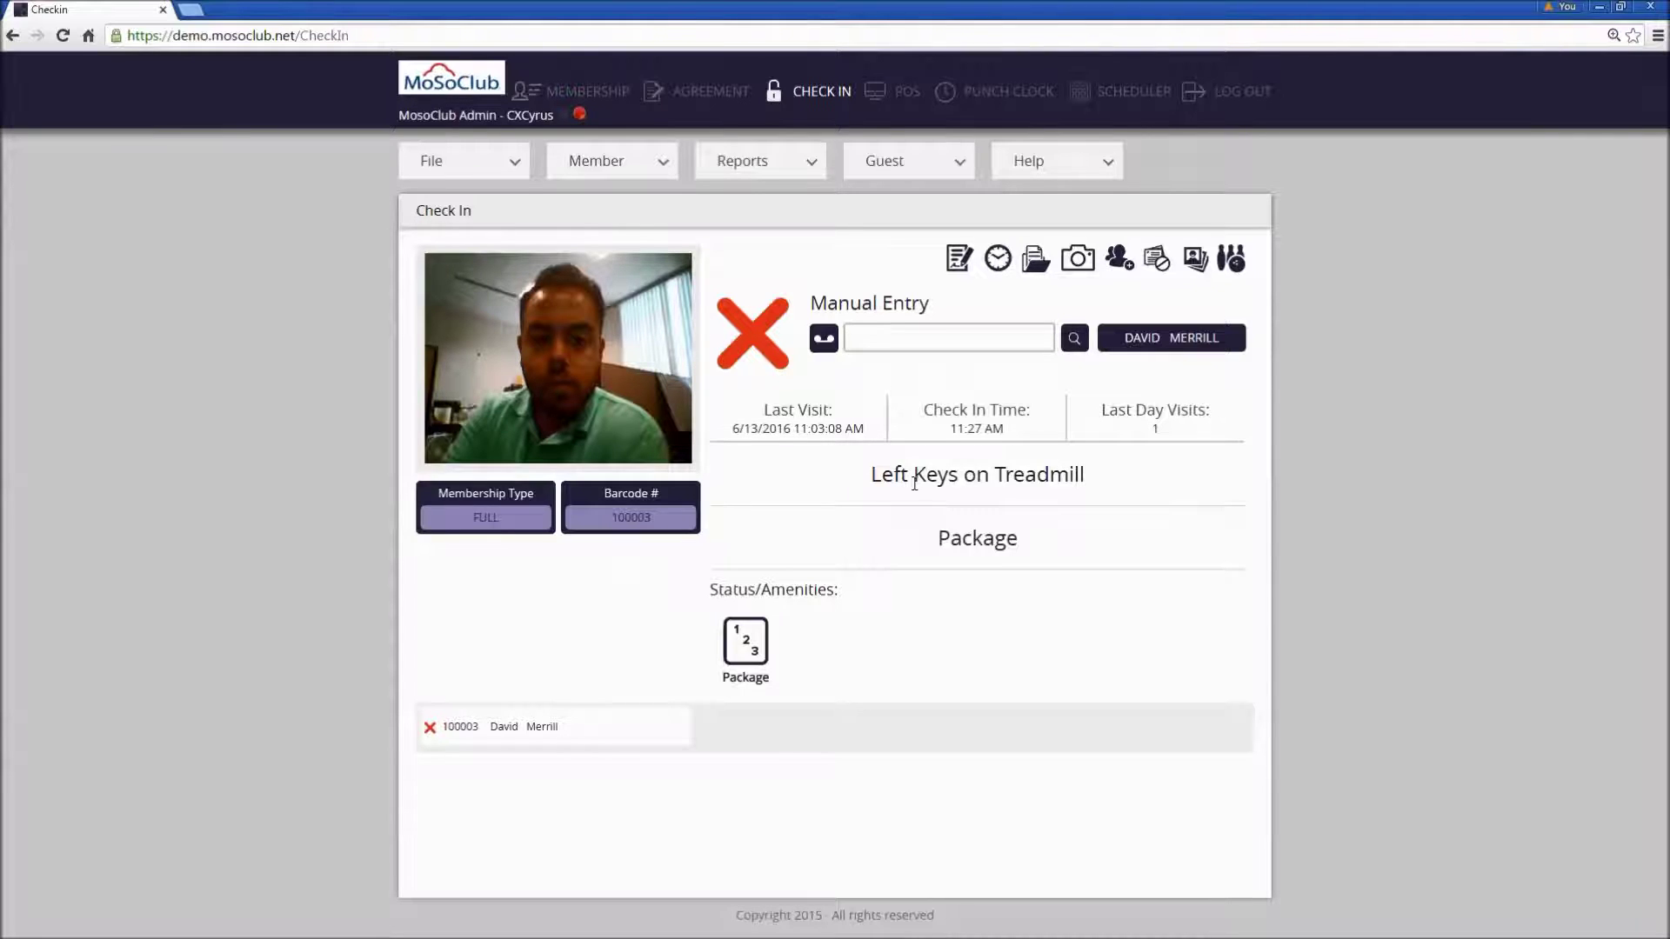
Redeem one session from the member's 10 Pack PT package added 02/19/2016, assigning a service provider, and close the package history.
{"action": "left_click", "coordinate": [748, 643]}
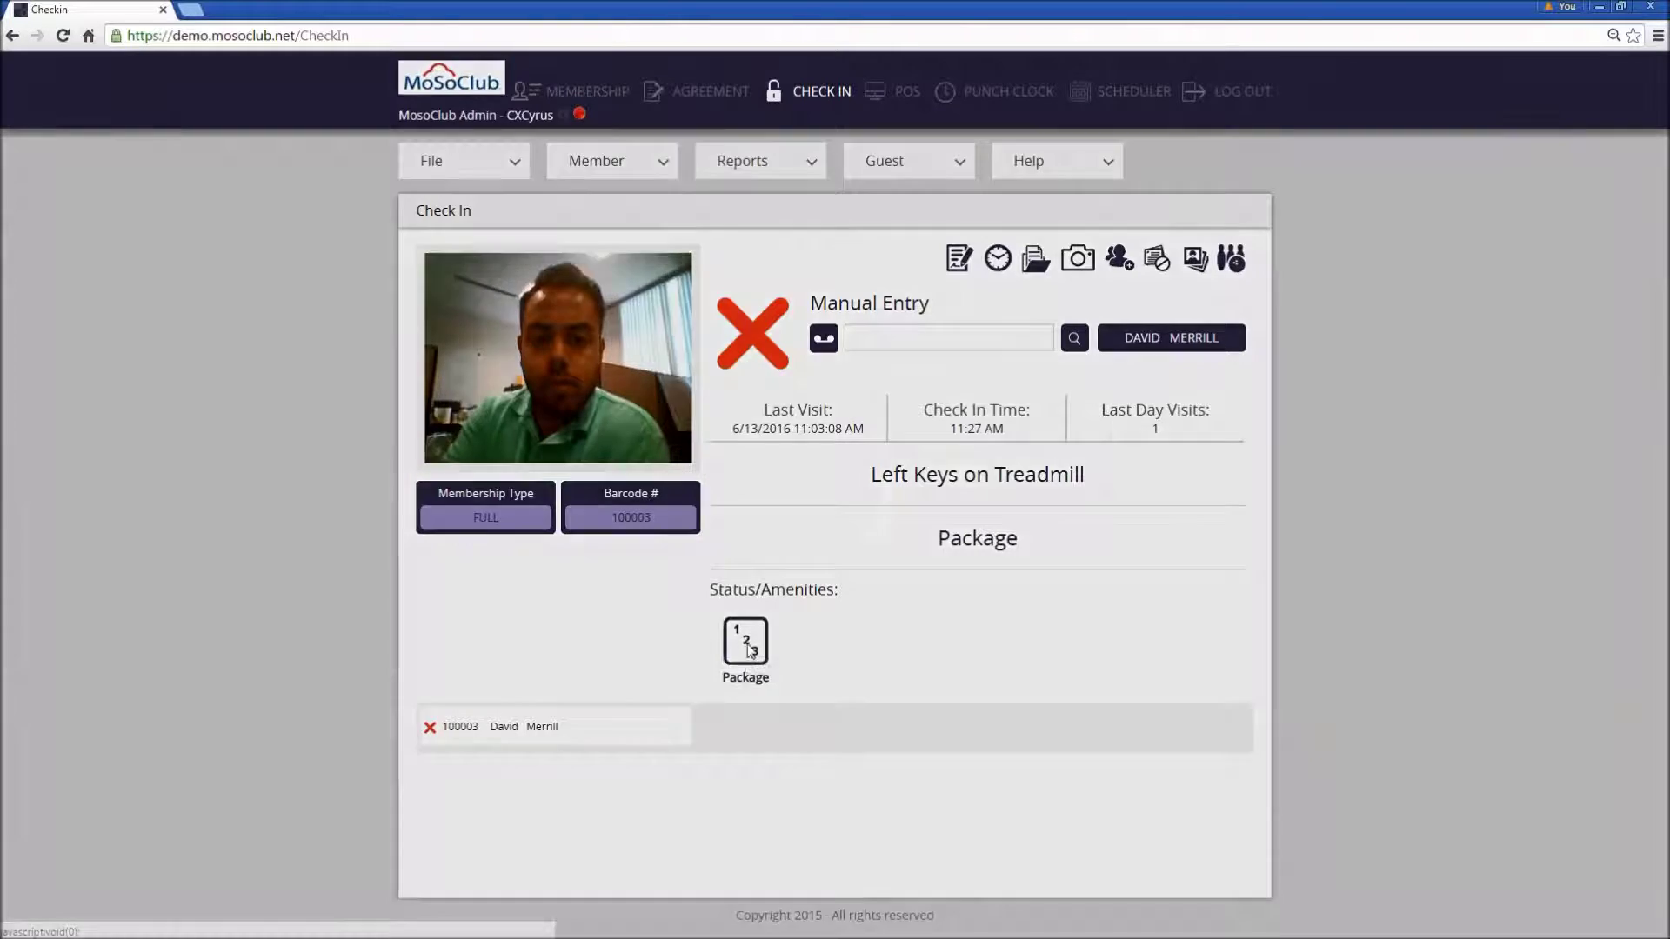
{"action": "left_click", "coordinate": [634, 344]}
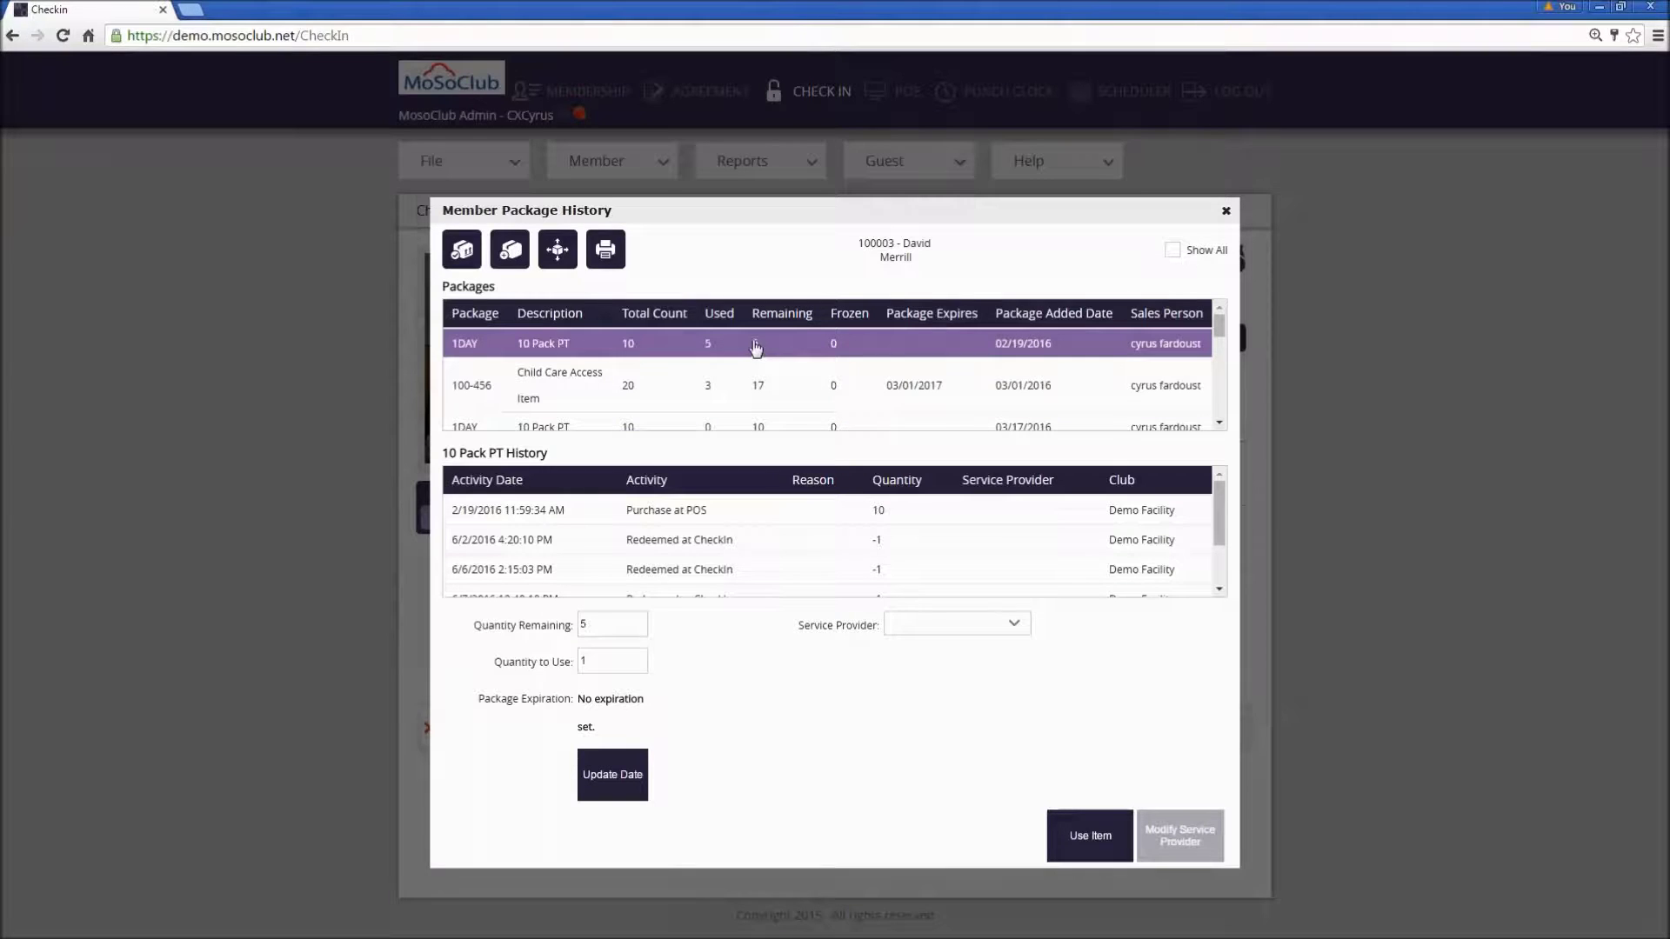
{"action": "left_click", "coordinate": [1015, 625]}
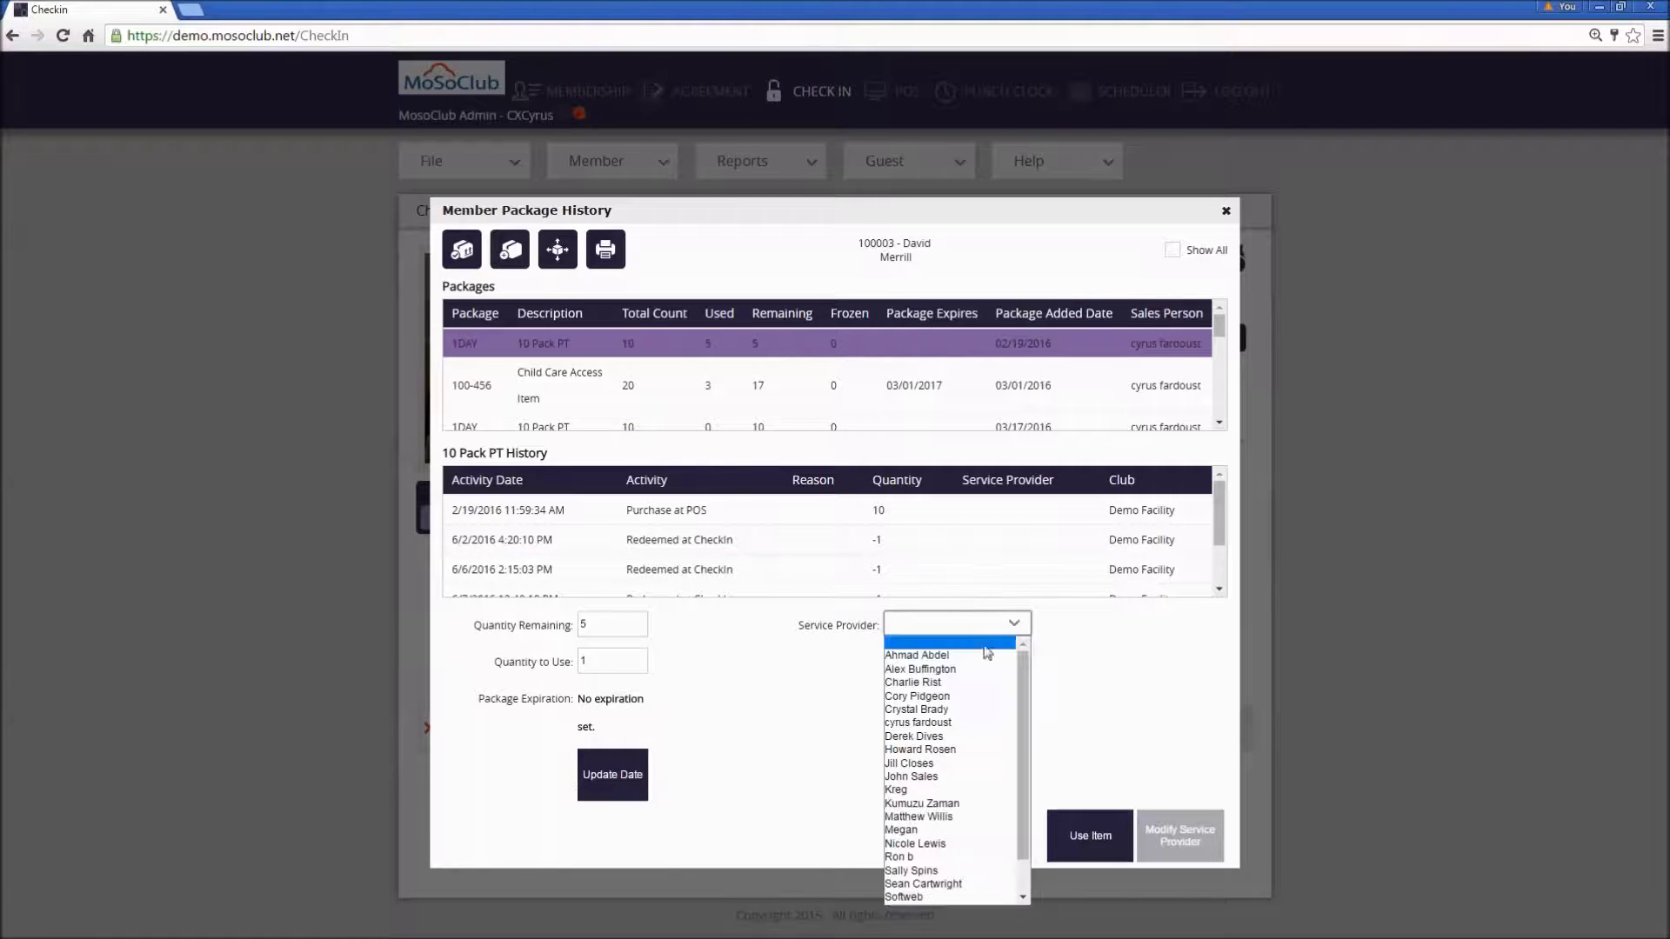
{"action": "left_click", "coordinate": [971, 670]}
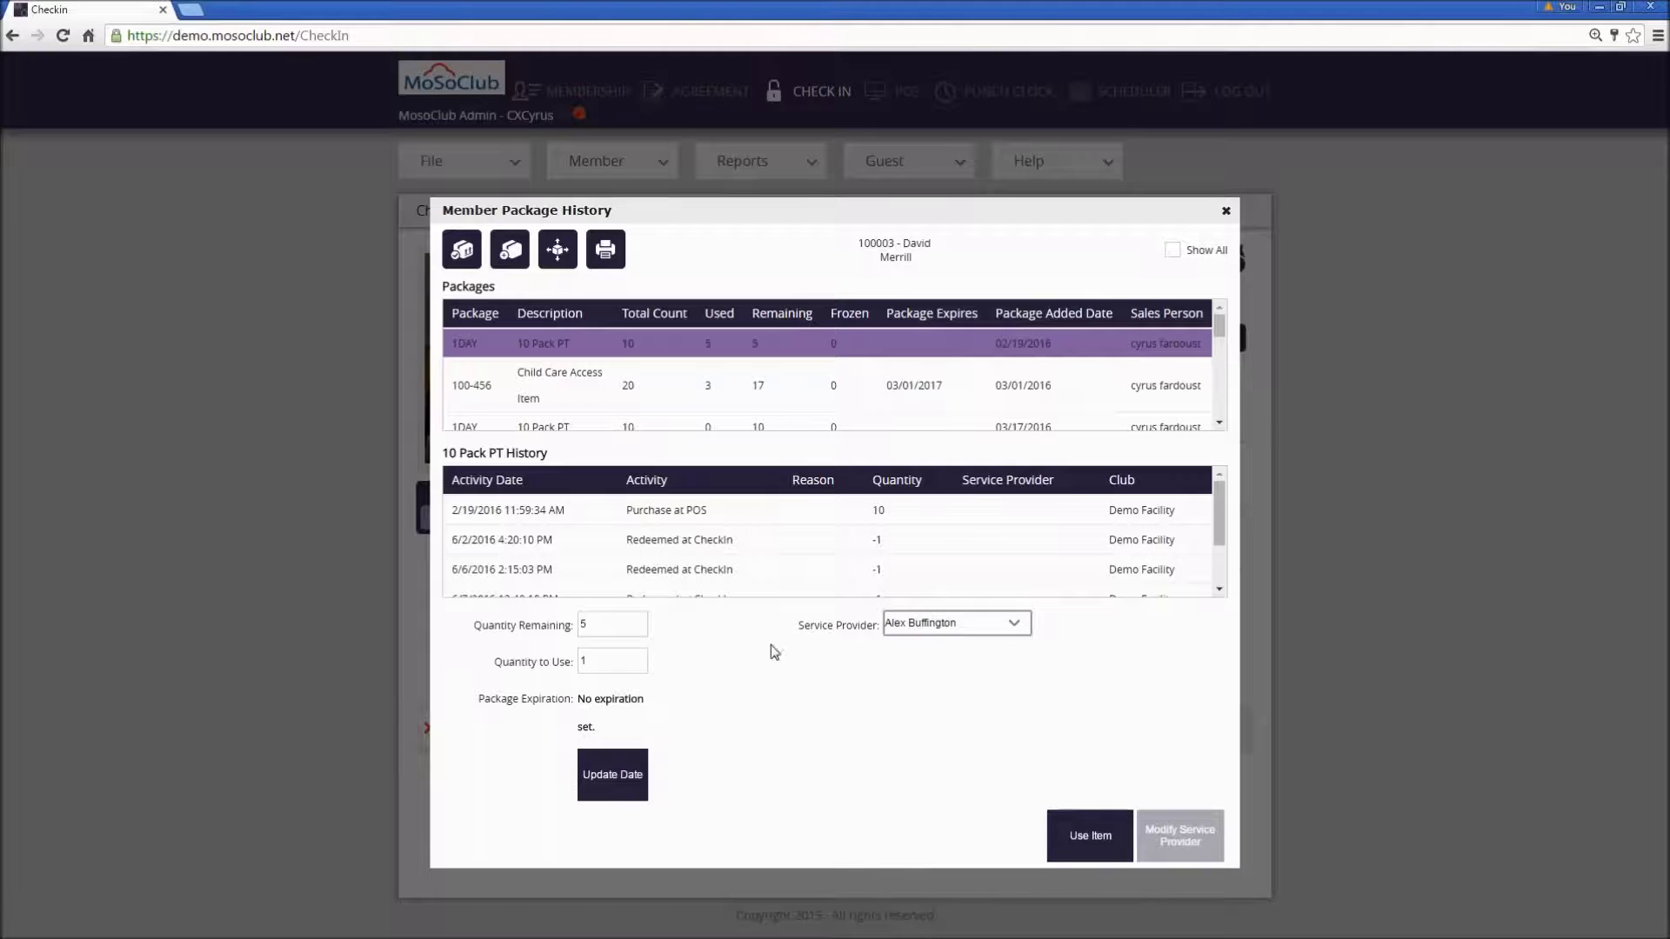
{"action": "left_click", "coordinate": [1090, 835]}
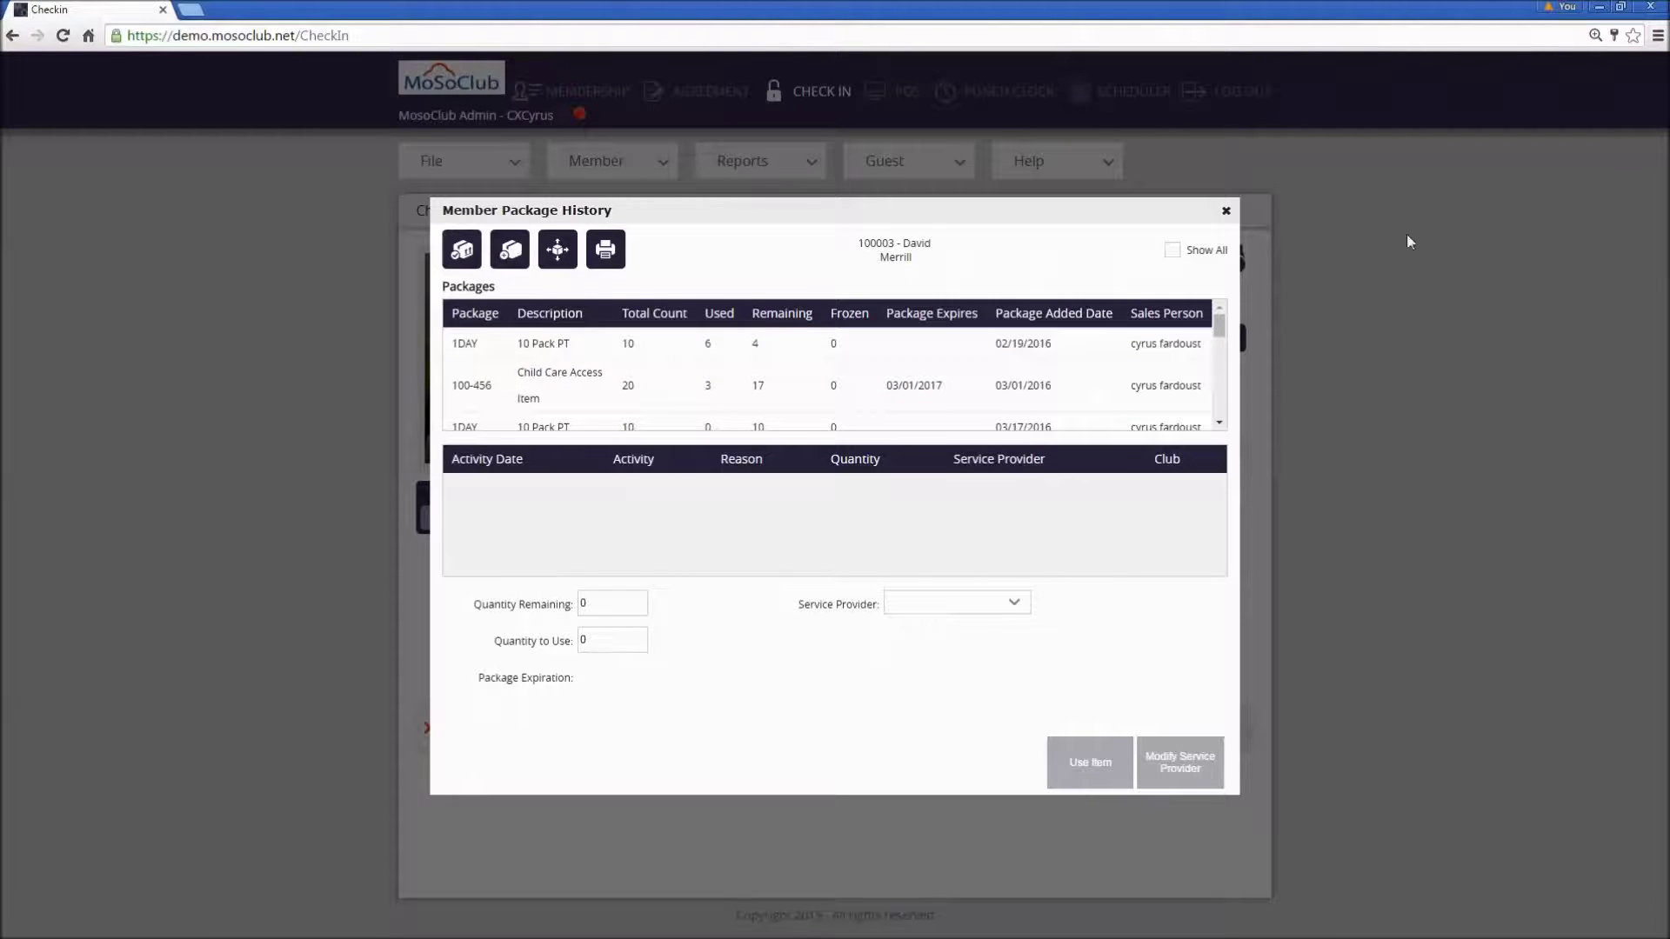
{"action": "left_click", "coordinate": [1226, 211]}
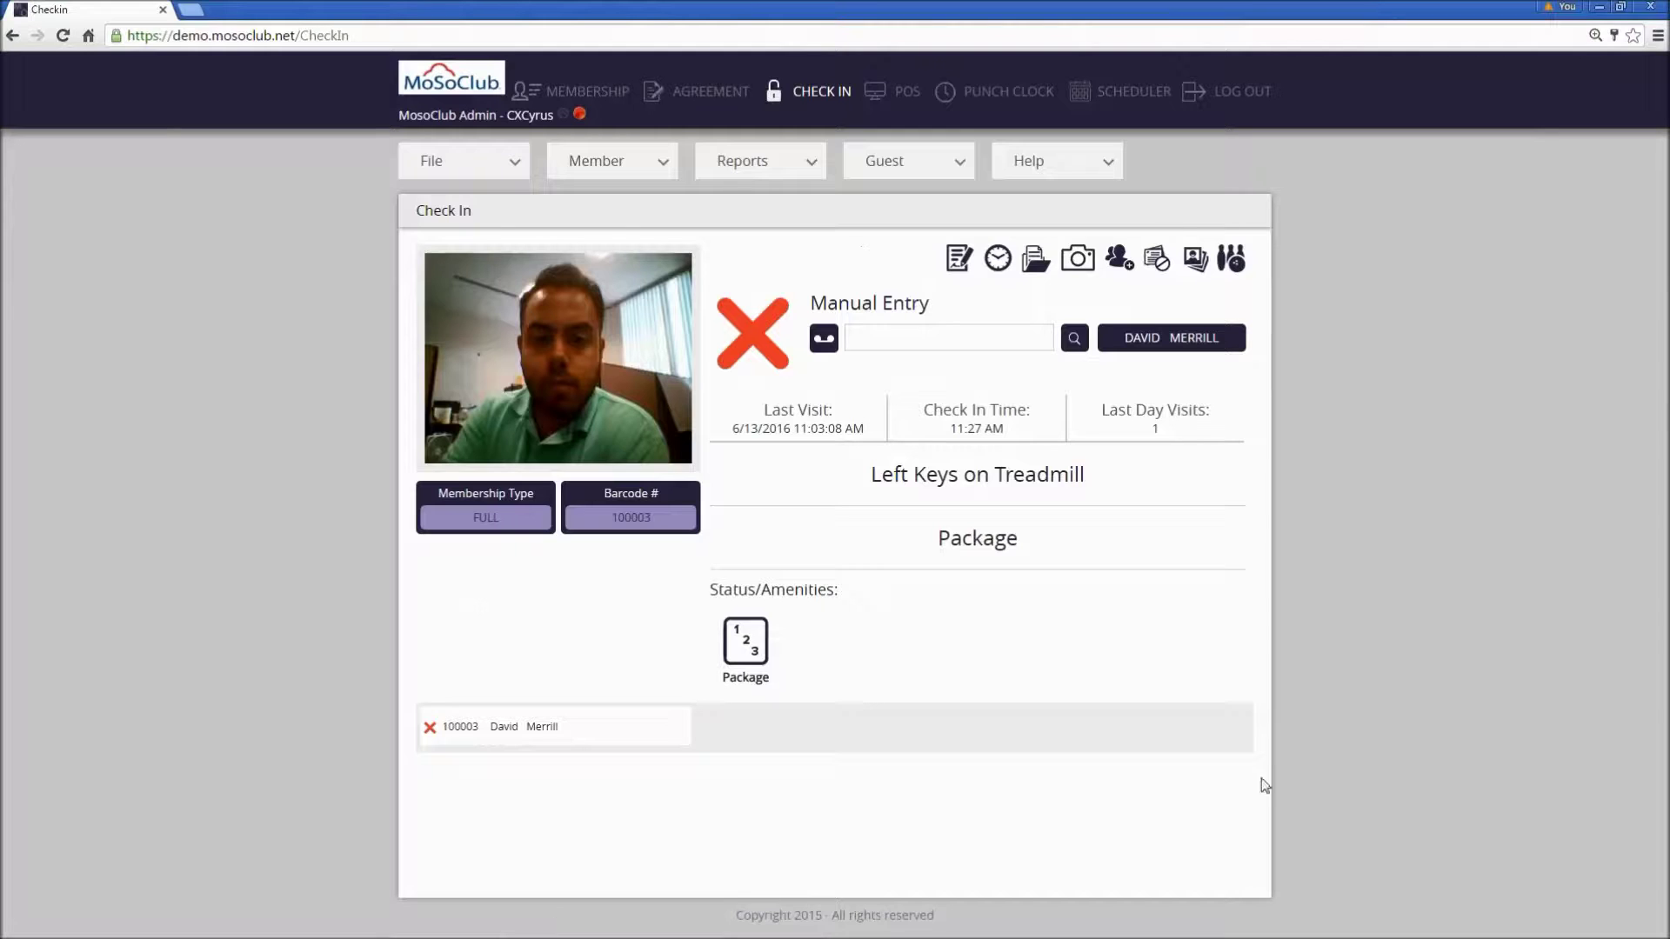
Open the Usage Graph report and set a user-defined date range starting 06/13/2014.
{"action": "left_click", "coordinate": [769, 161]}
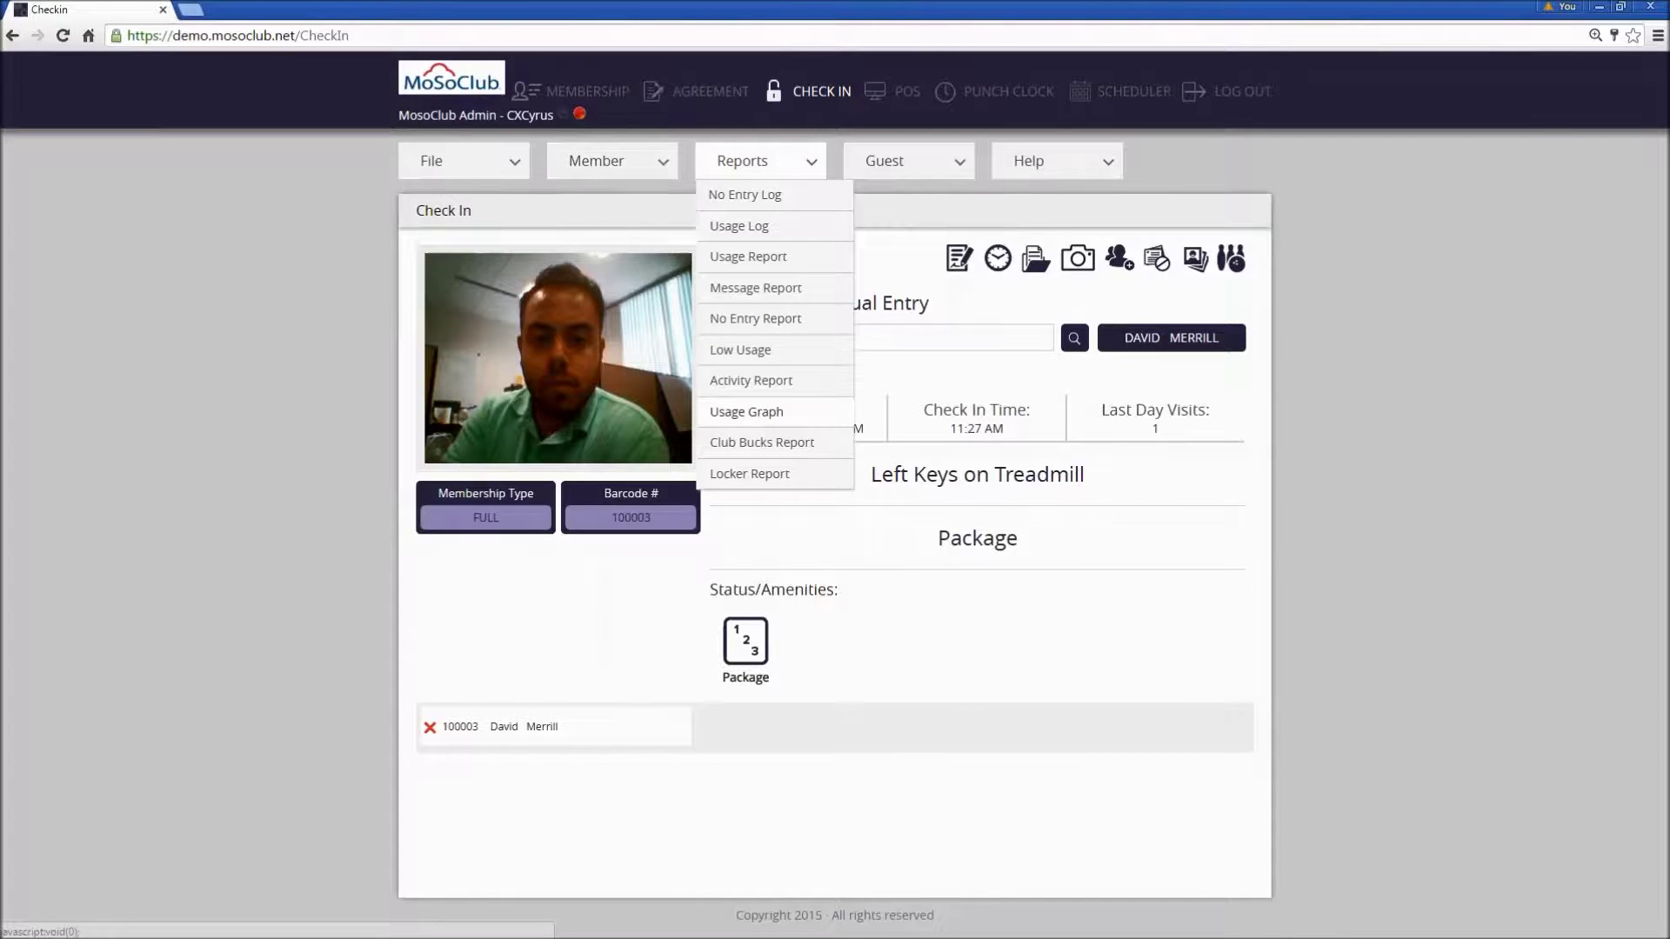
{"action": "left_click", "coordinate": [741, 411]}
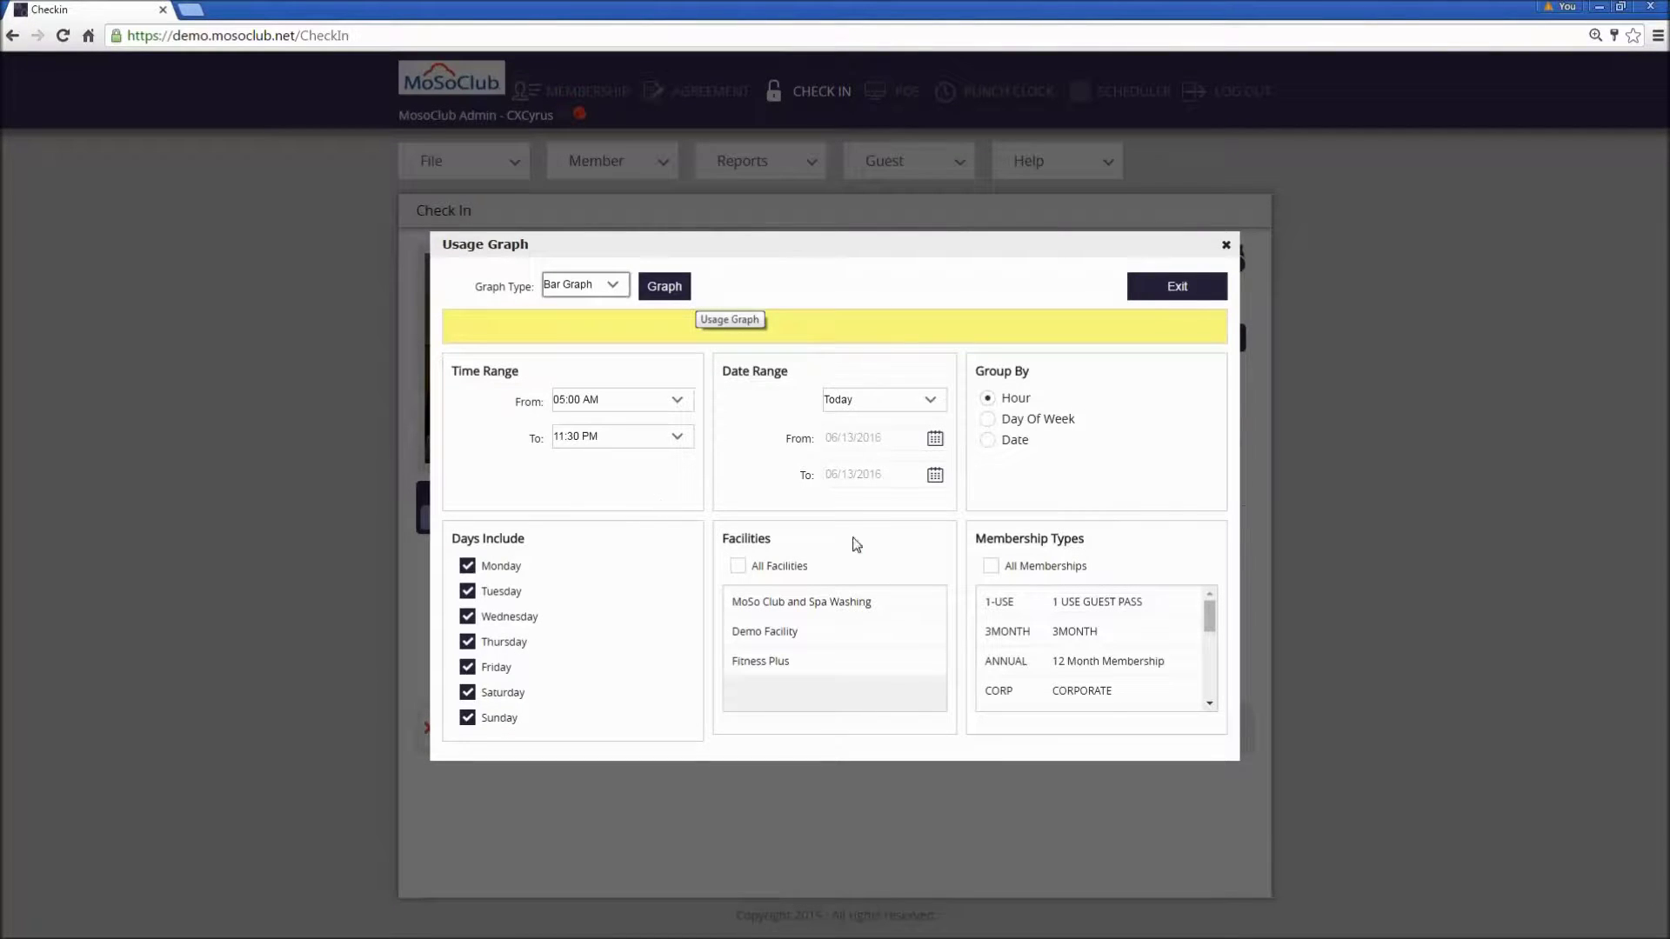
{"action": "left_click", "coordinate": [929, 401]}
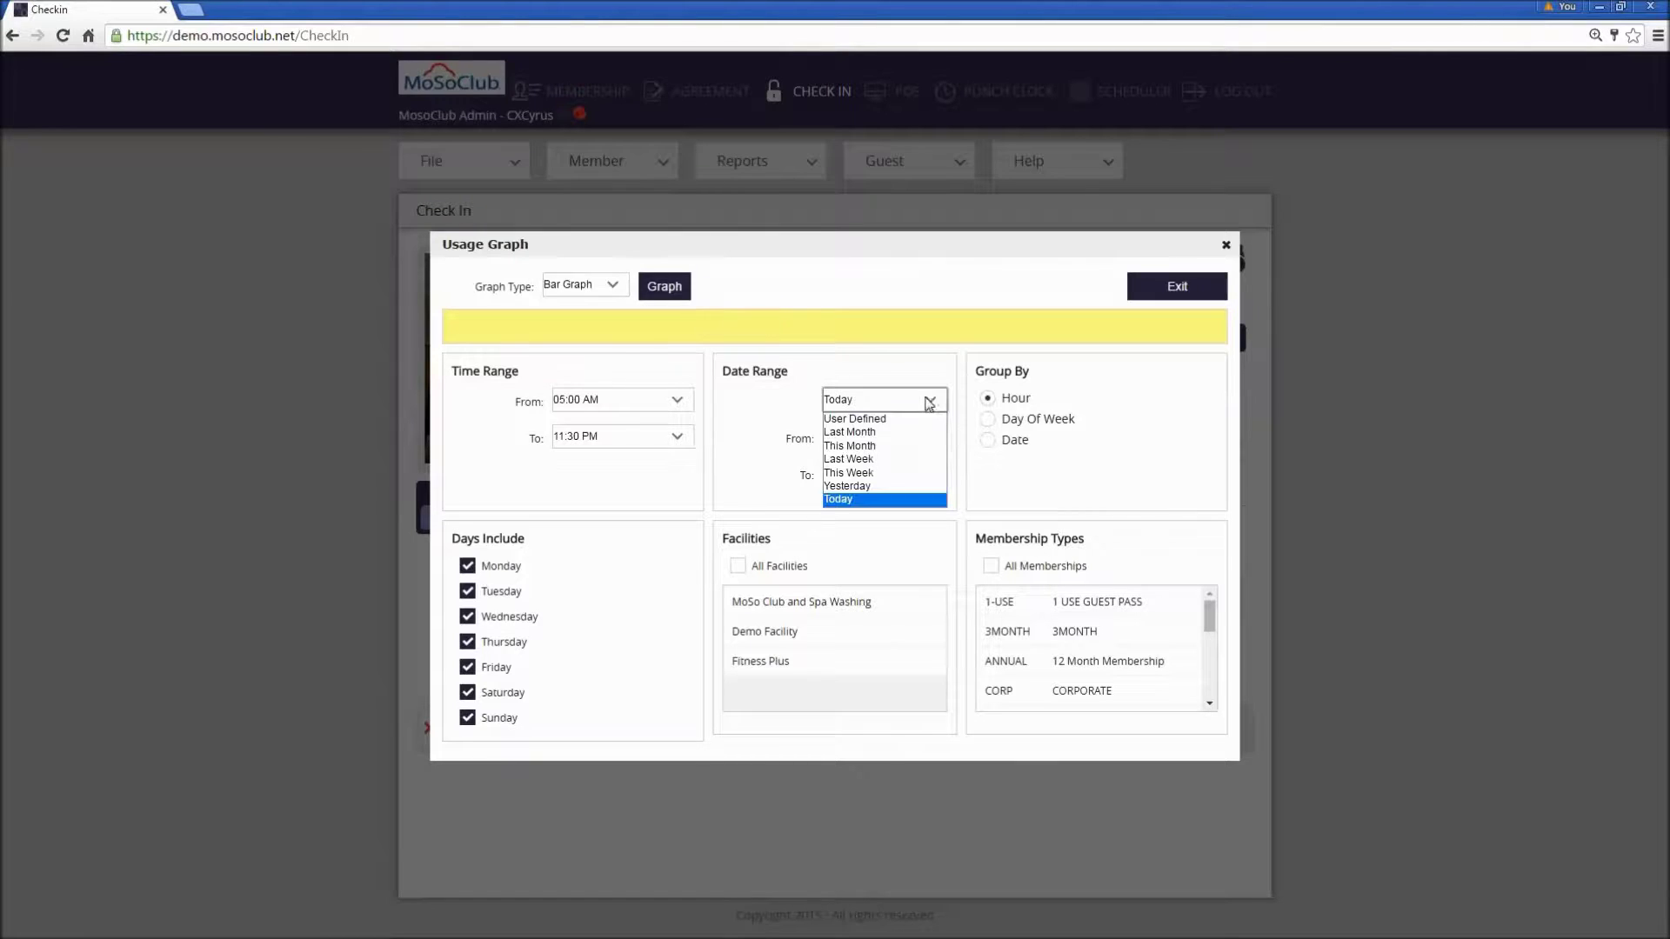
{"action": "left_click", "coordinate": [856, 419]}
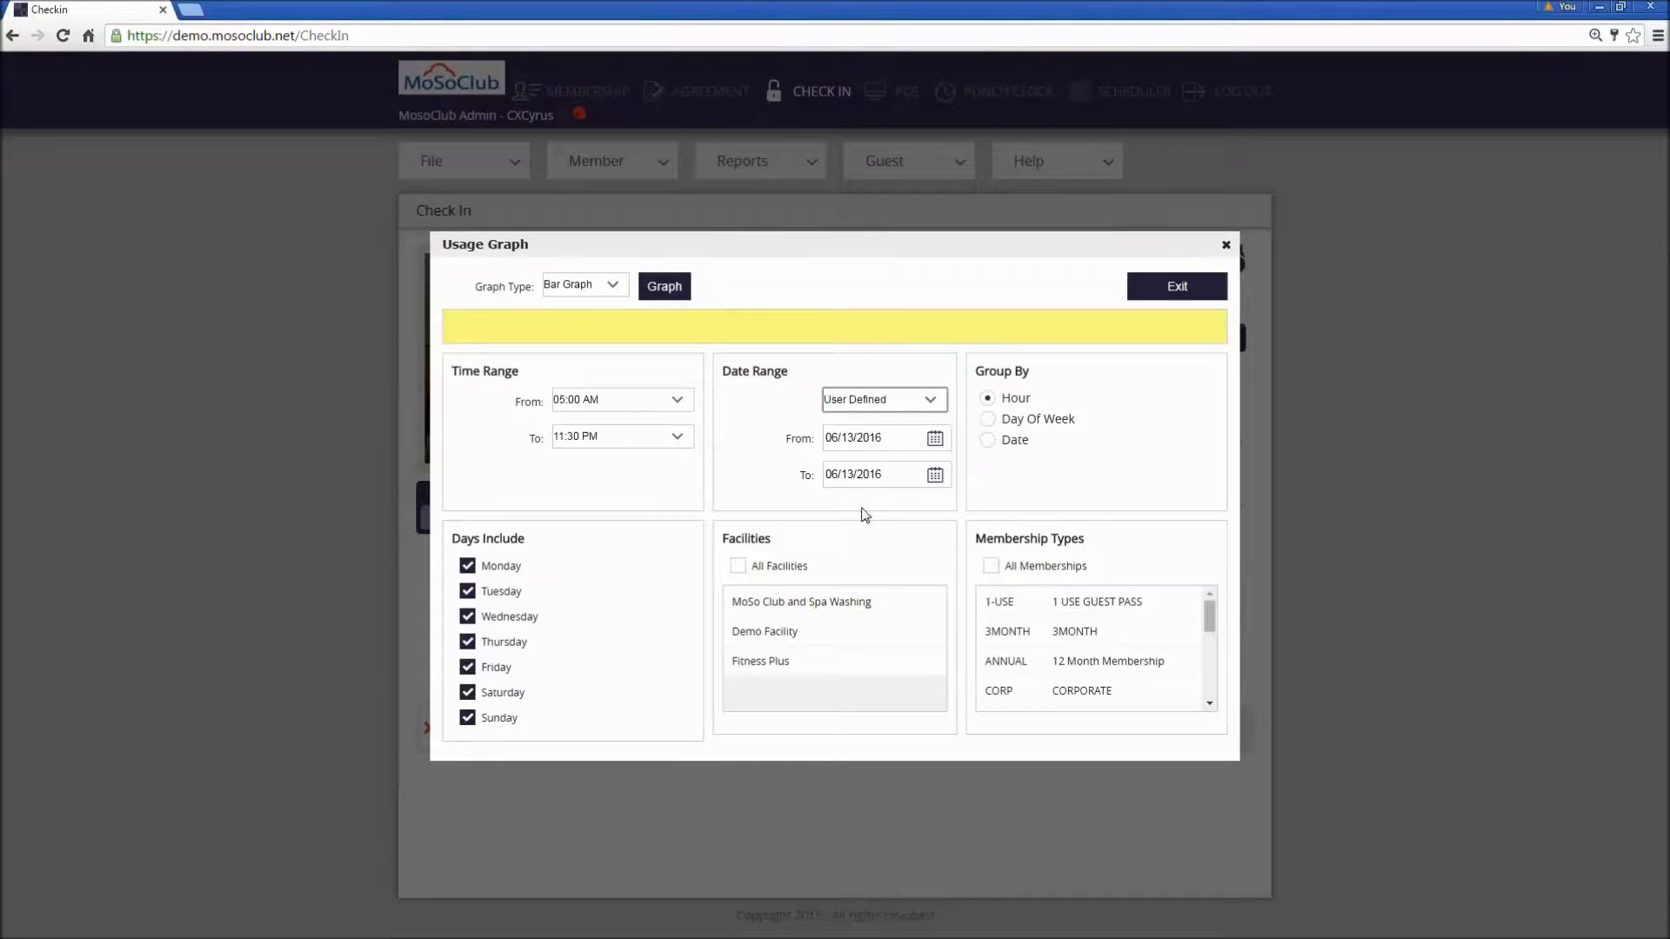
{"action": "left_click", "coordinate": [878, 438]}
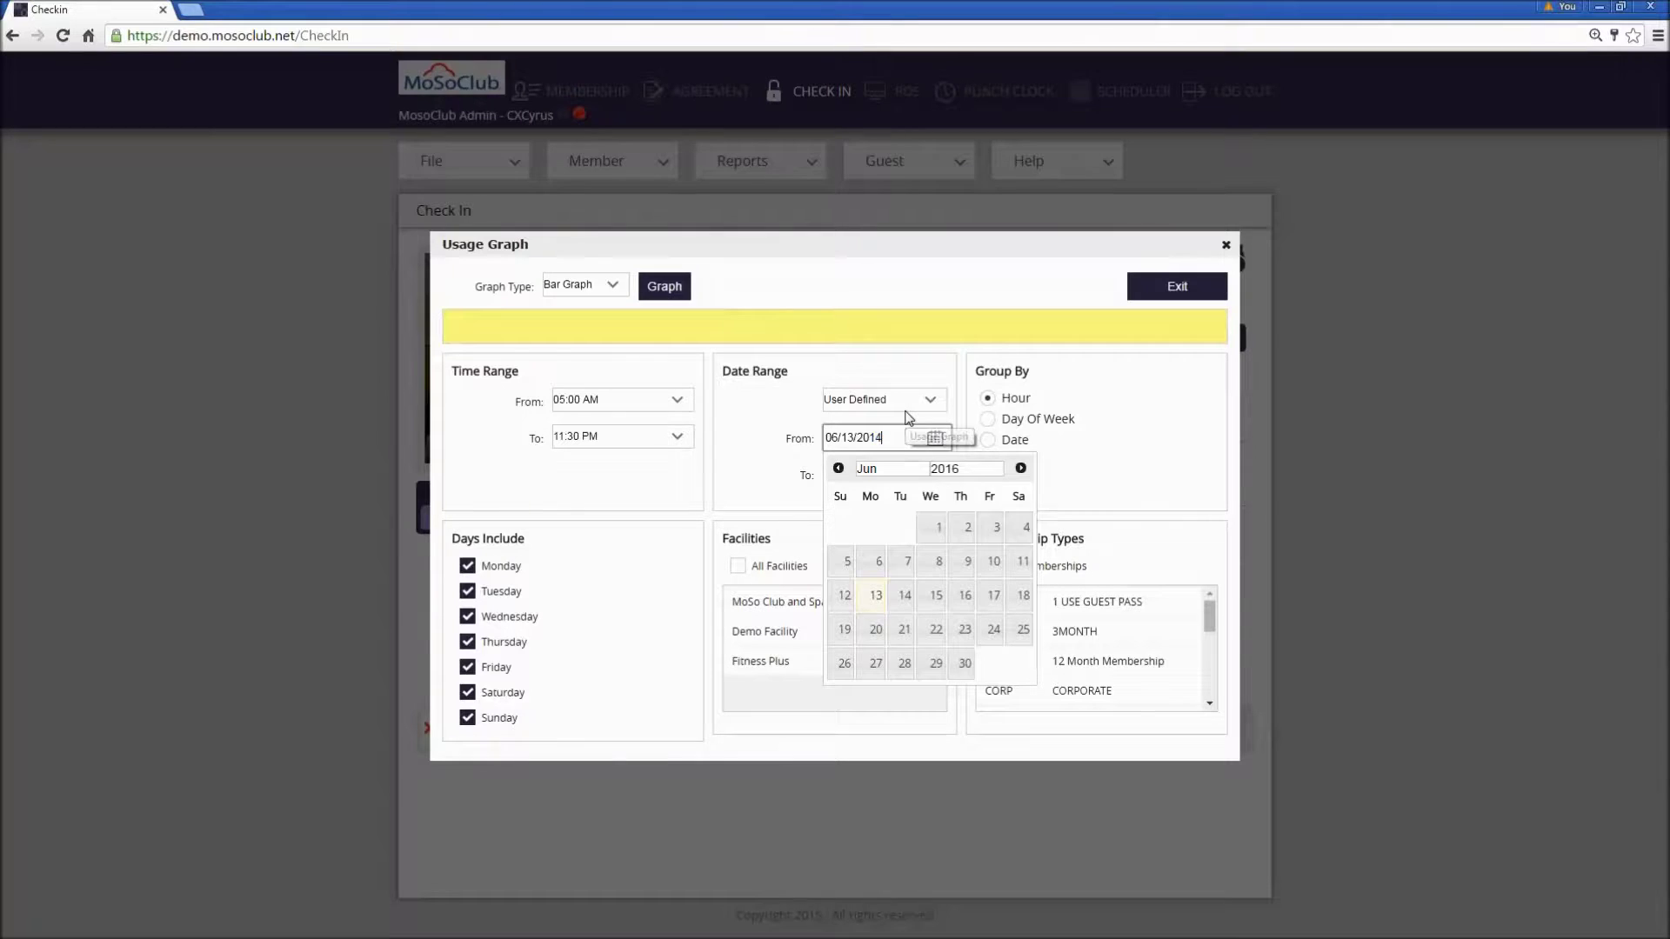
{"action": "key", "text": "BackSpace"}
{"action": "type", "text": "4"}
{"action": "left_click", "coordinate": [749, 500]}
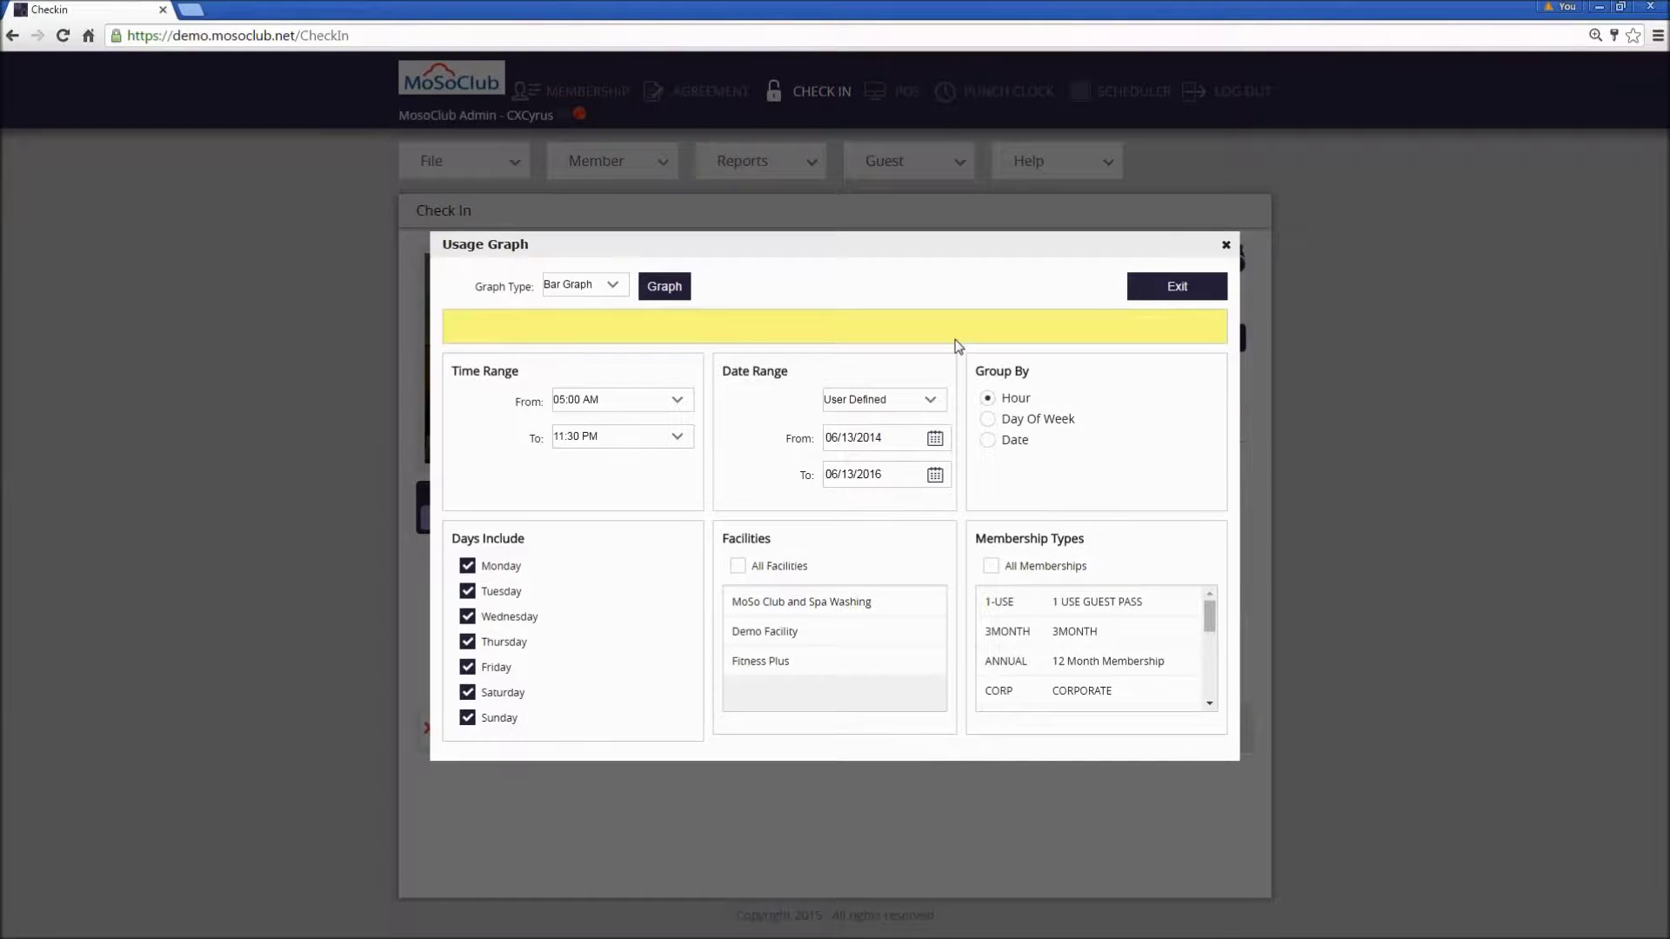
Include all facilities and all membership types in the usage report and generate the bar graph.
{"action": "left_click", "coordinate": [739, 566]}
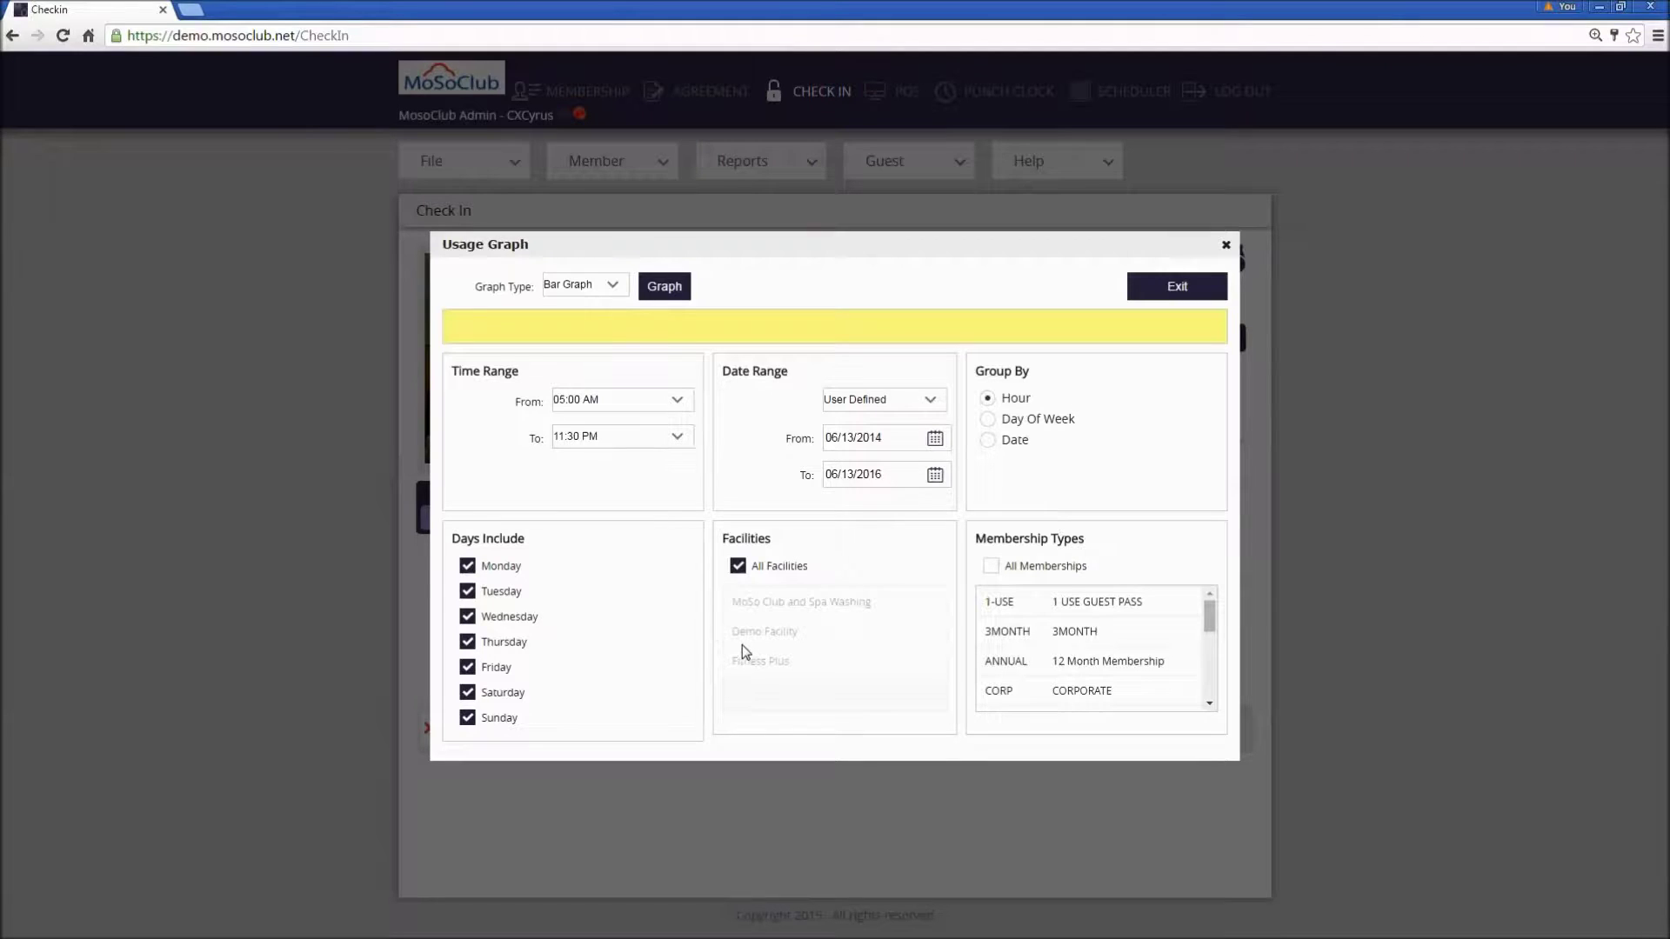
{"action": "left_click", "coordinate": [991, 568]}
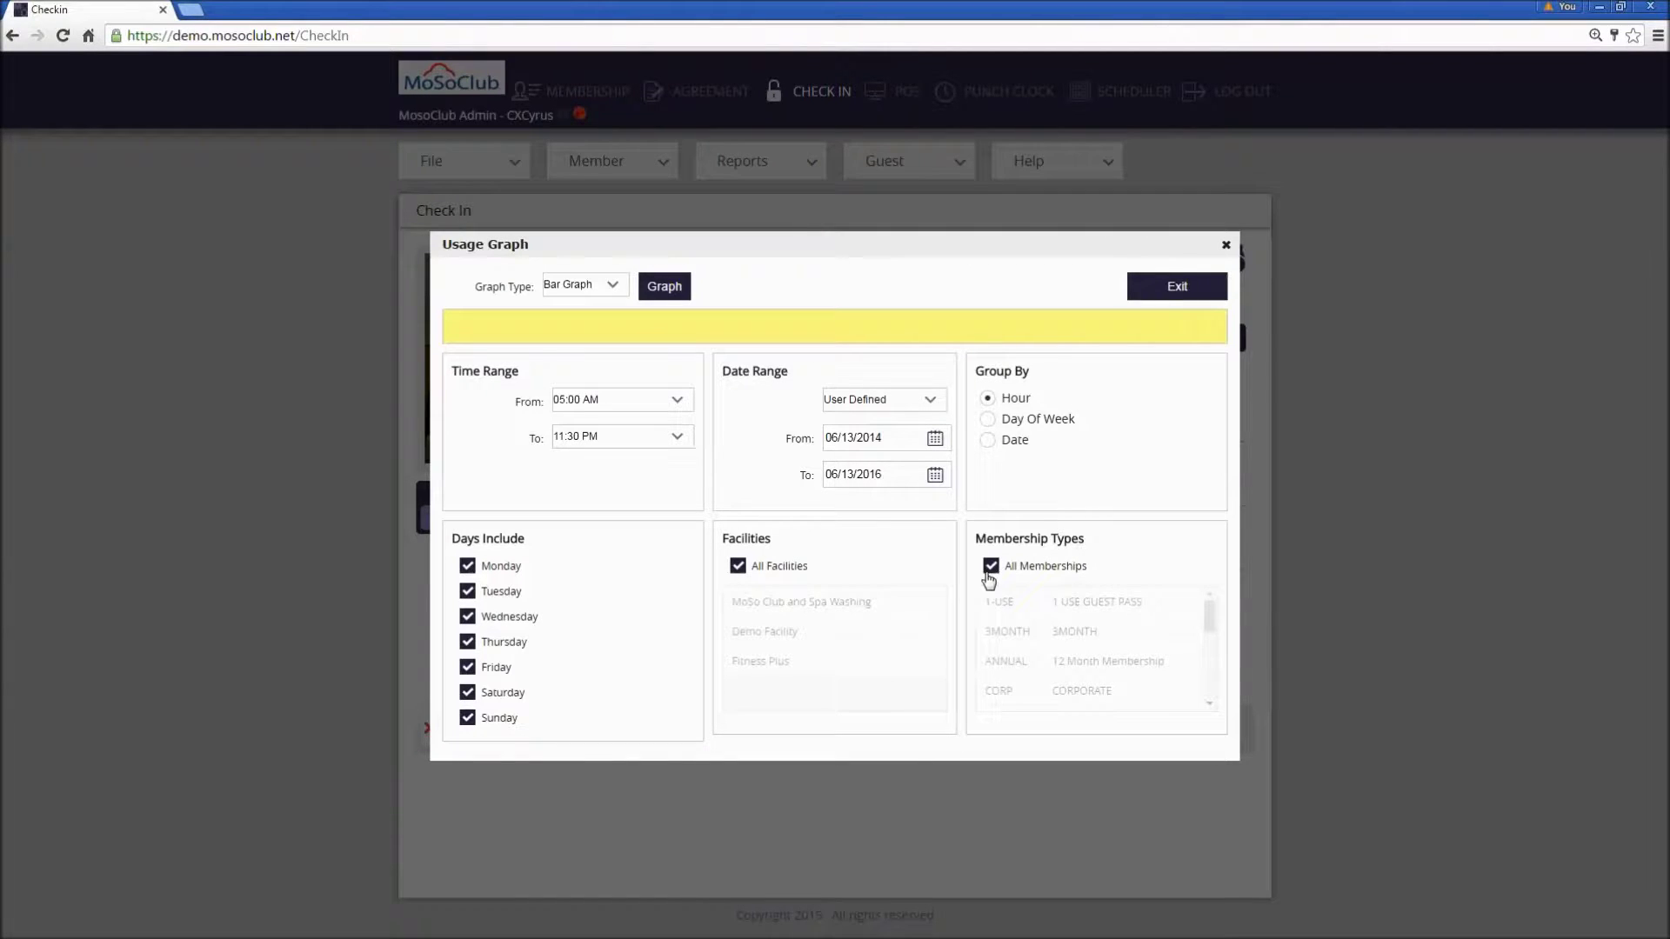
{"action": "left_click", "coordinate": [672, 290]}
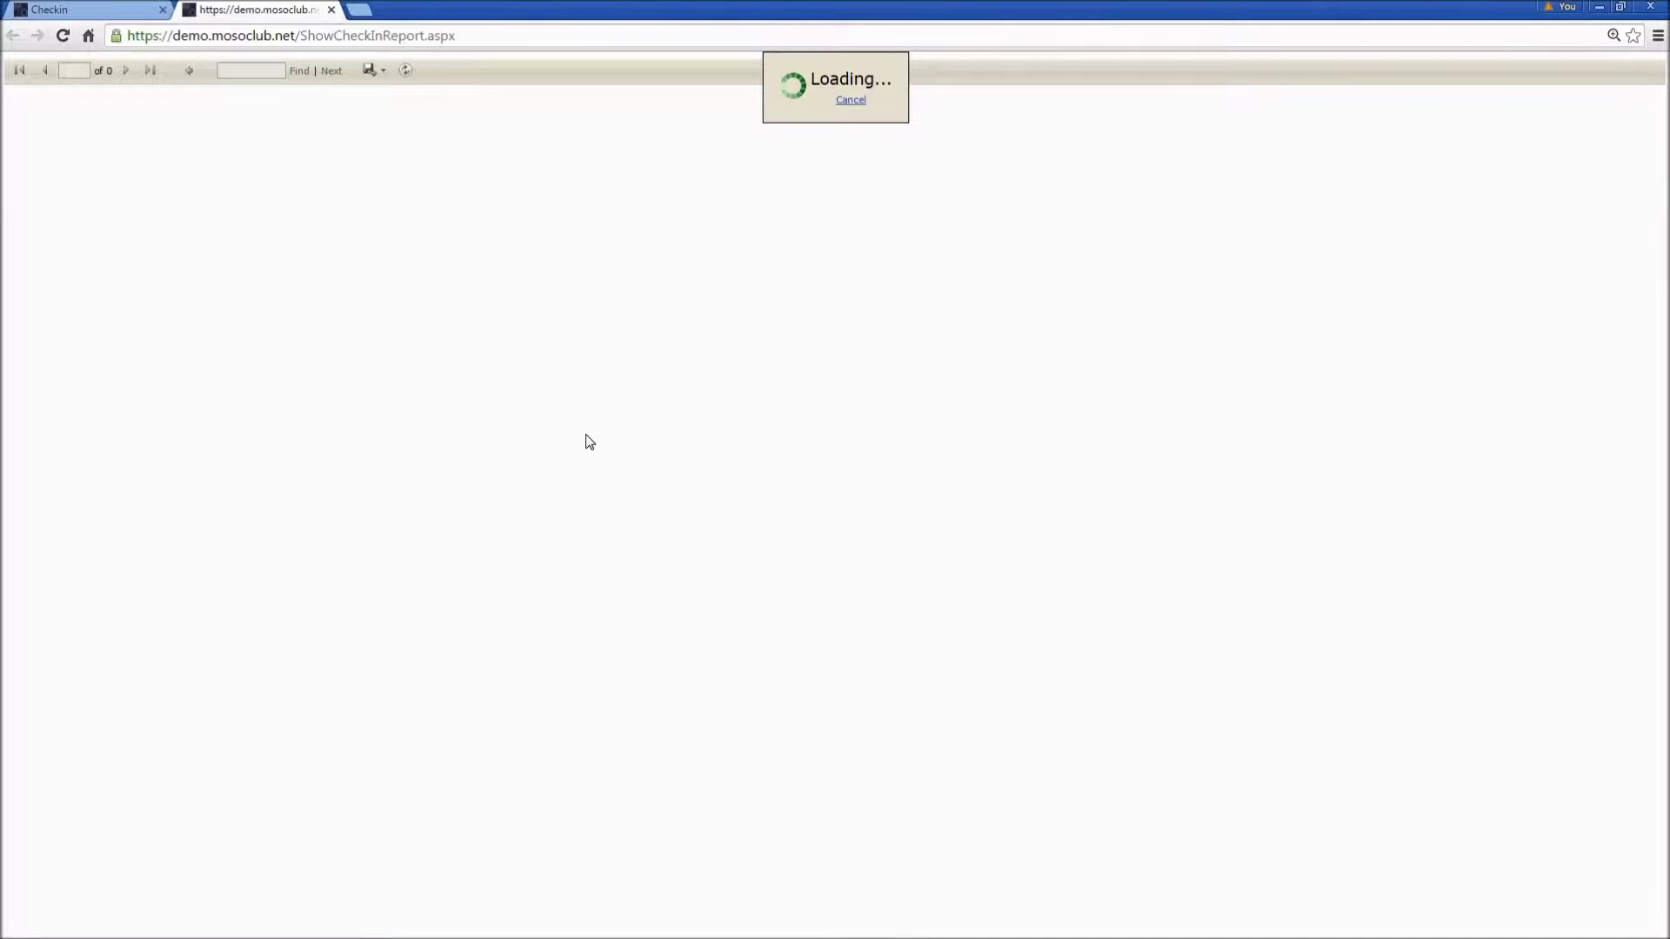
Review the generated hourly usage graph with its count table and close the report.
{"action": "scroll", "coordinate": [505, 539], "scroll_direction": "down", "scroll_amount": 2}
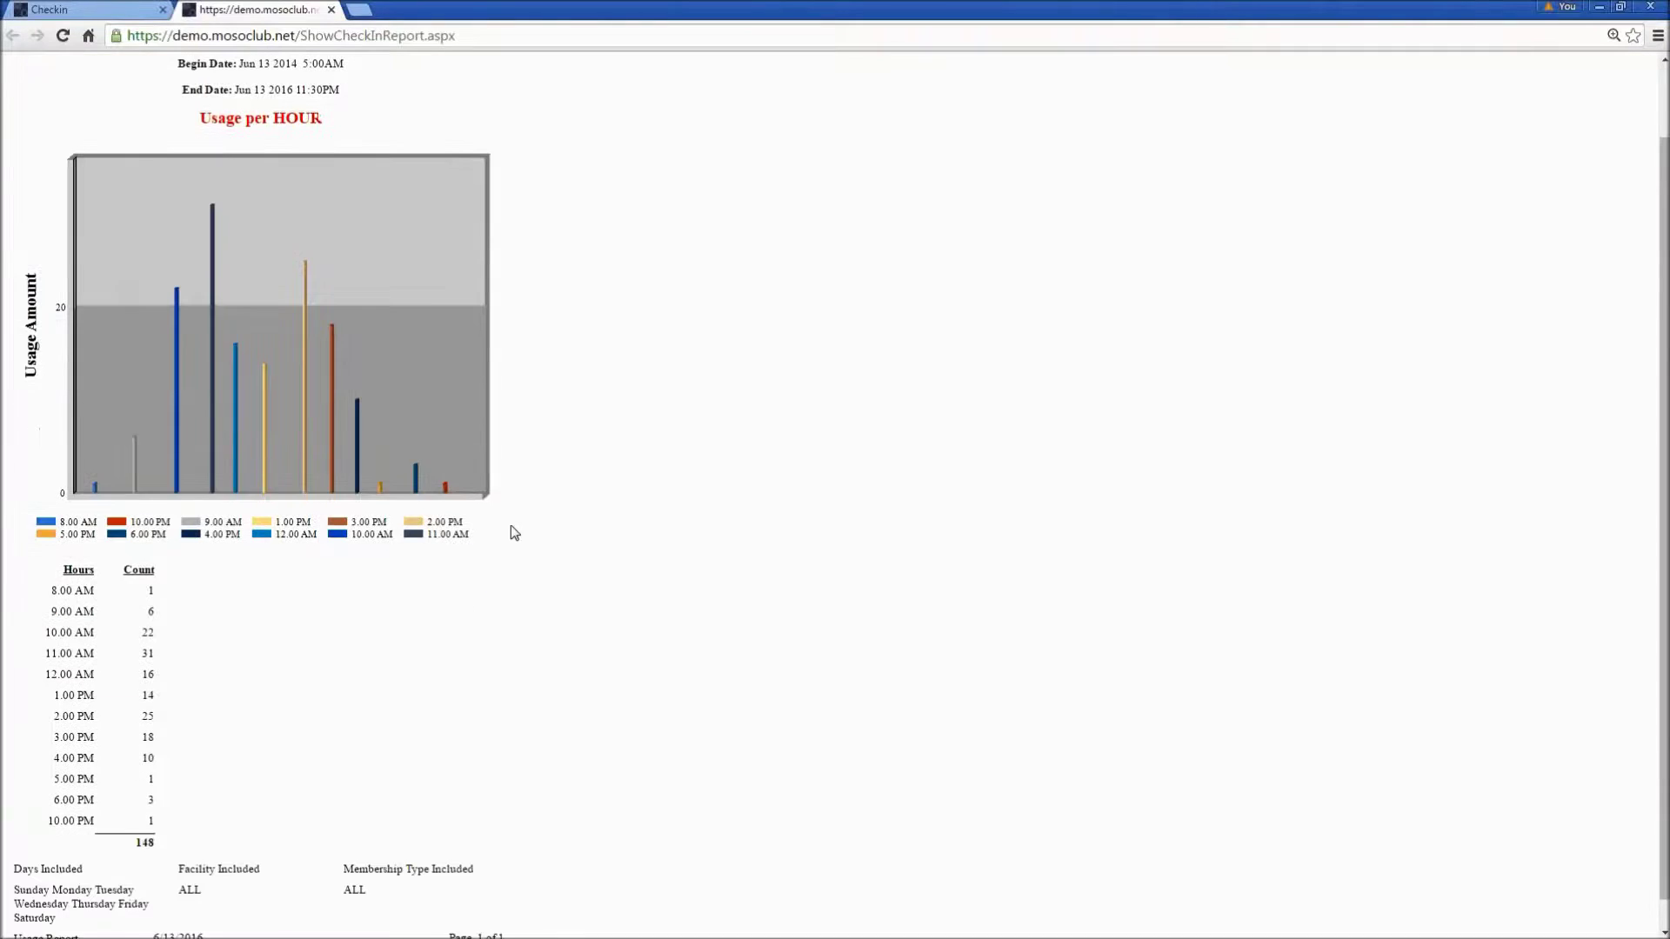
{"action": "scroll", "coordinate": [206, 912], "scroll_direction": "down", "scroll_amount": 1}
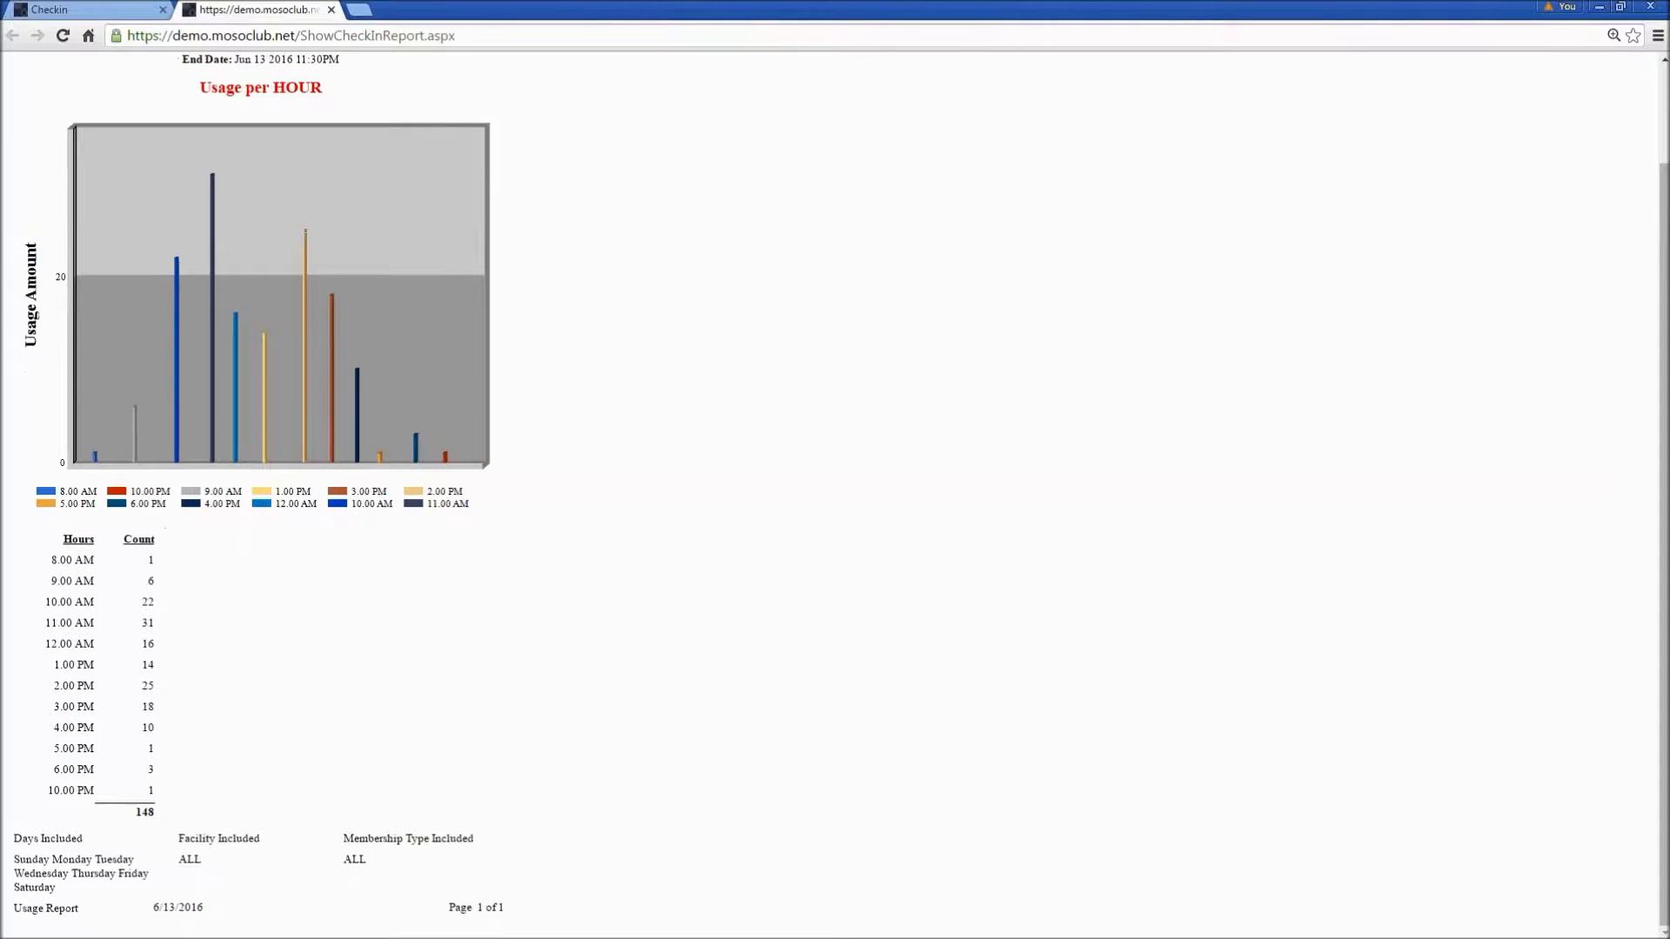
{"action": "left_click", "coordinate": [331, 11]}
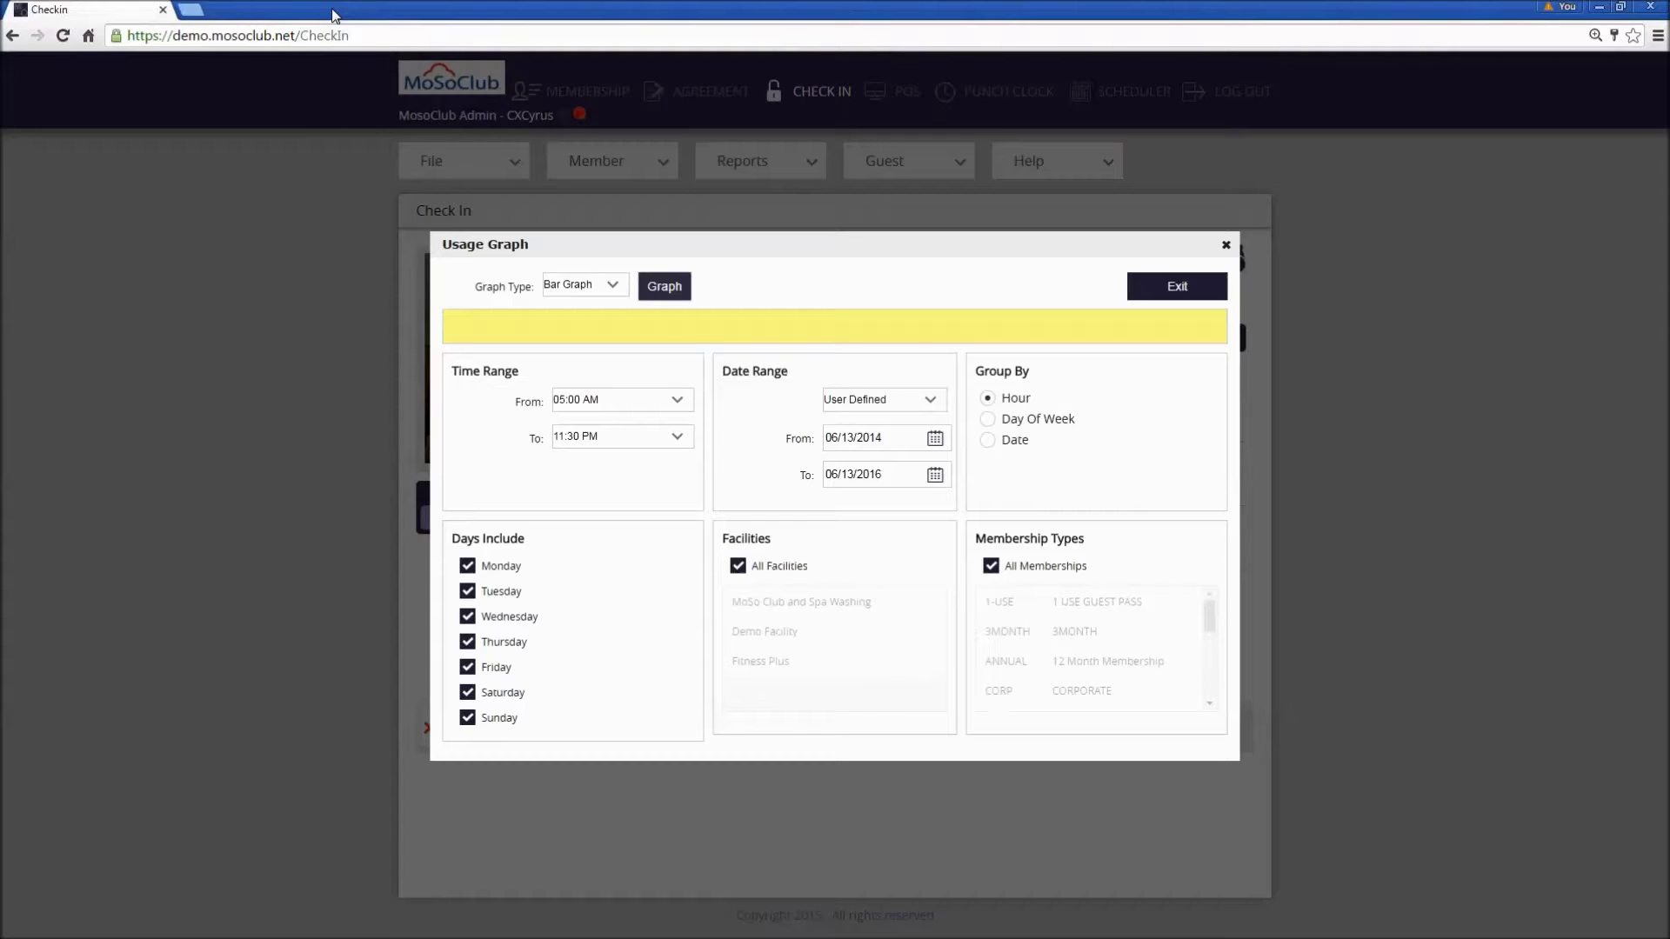
Close the usage graph settings, open Point of Sale, and view the Services sub-categories and Nutrition items.
{"action": "left_click", "coordinate": [1225, 247]}
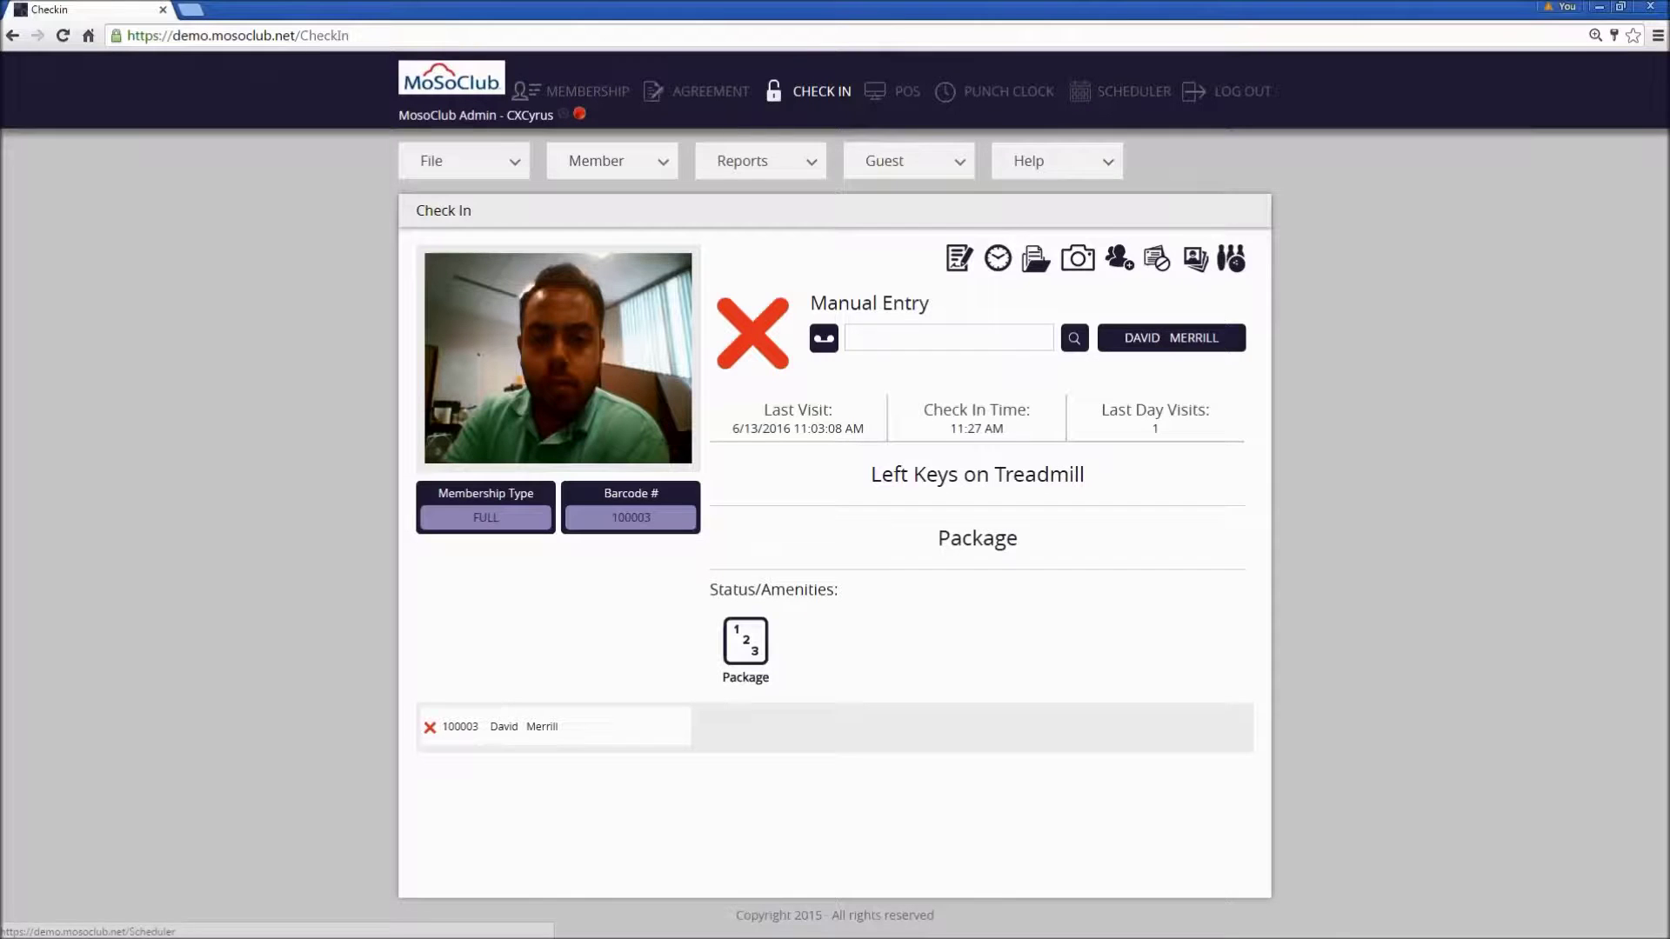
{"action": "left_click", "coordinate": [904, 91]}
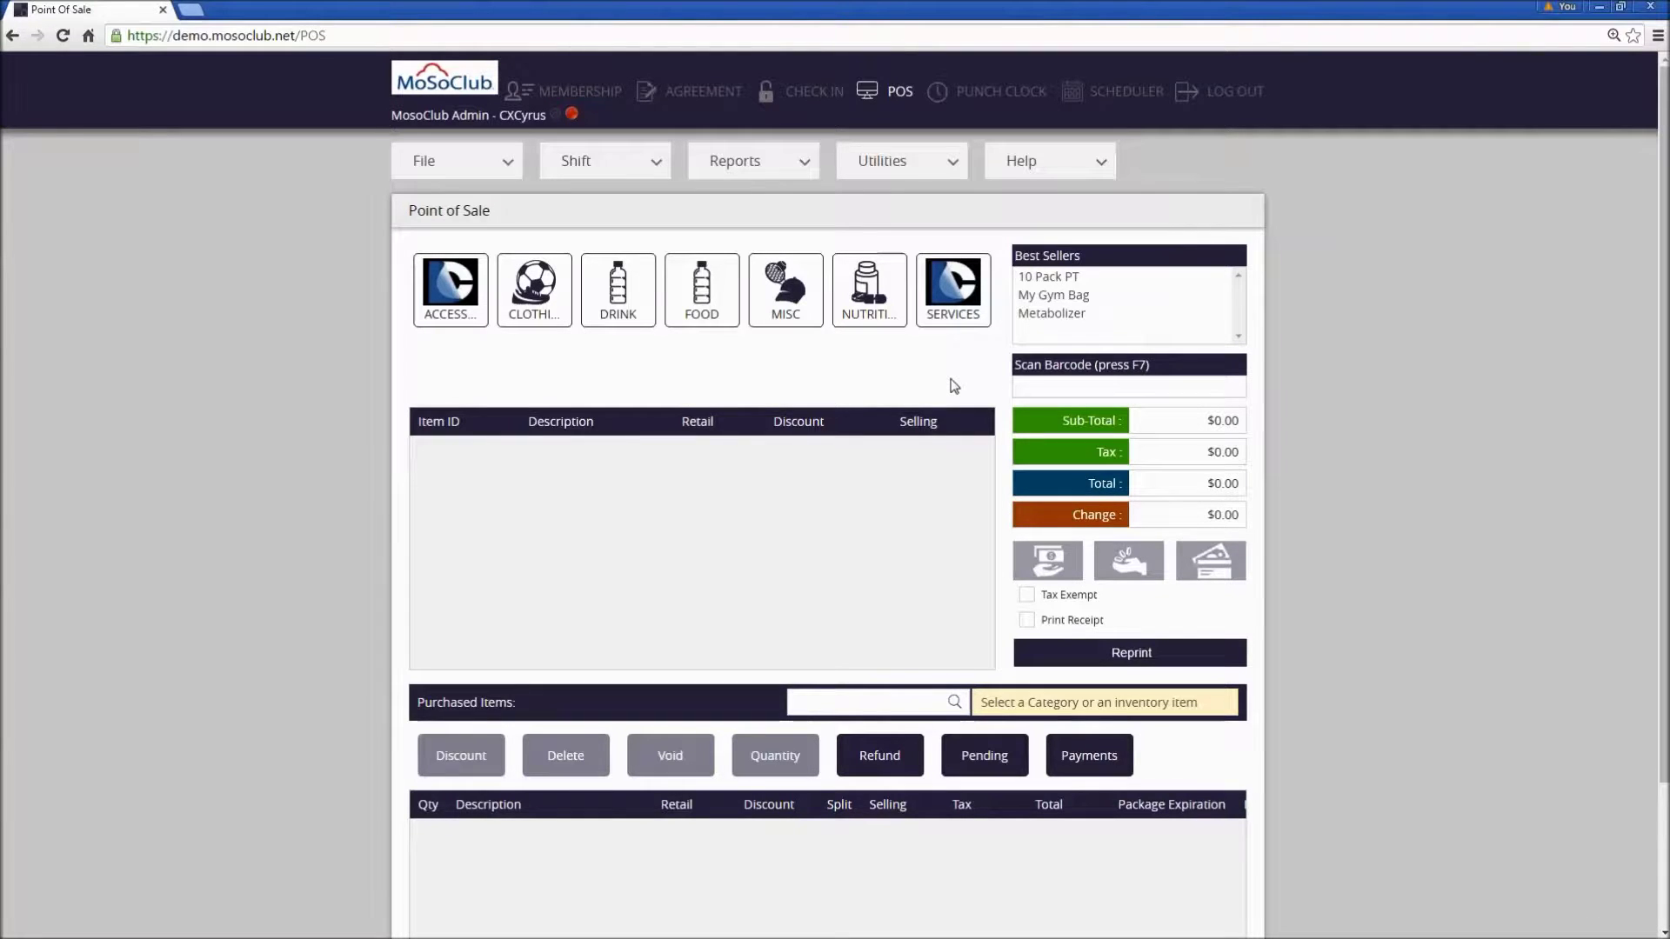
{"action": "left_click", "coordinate": [968, 310]}
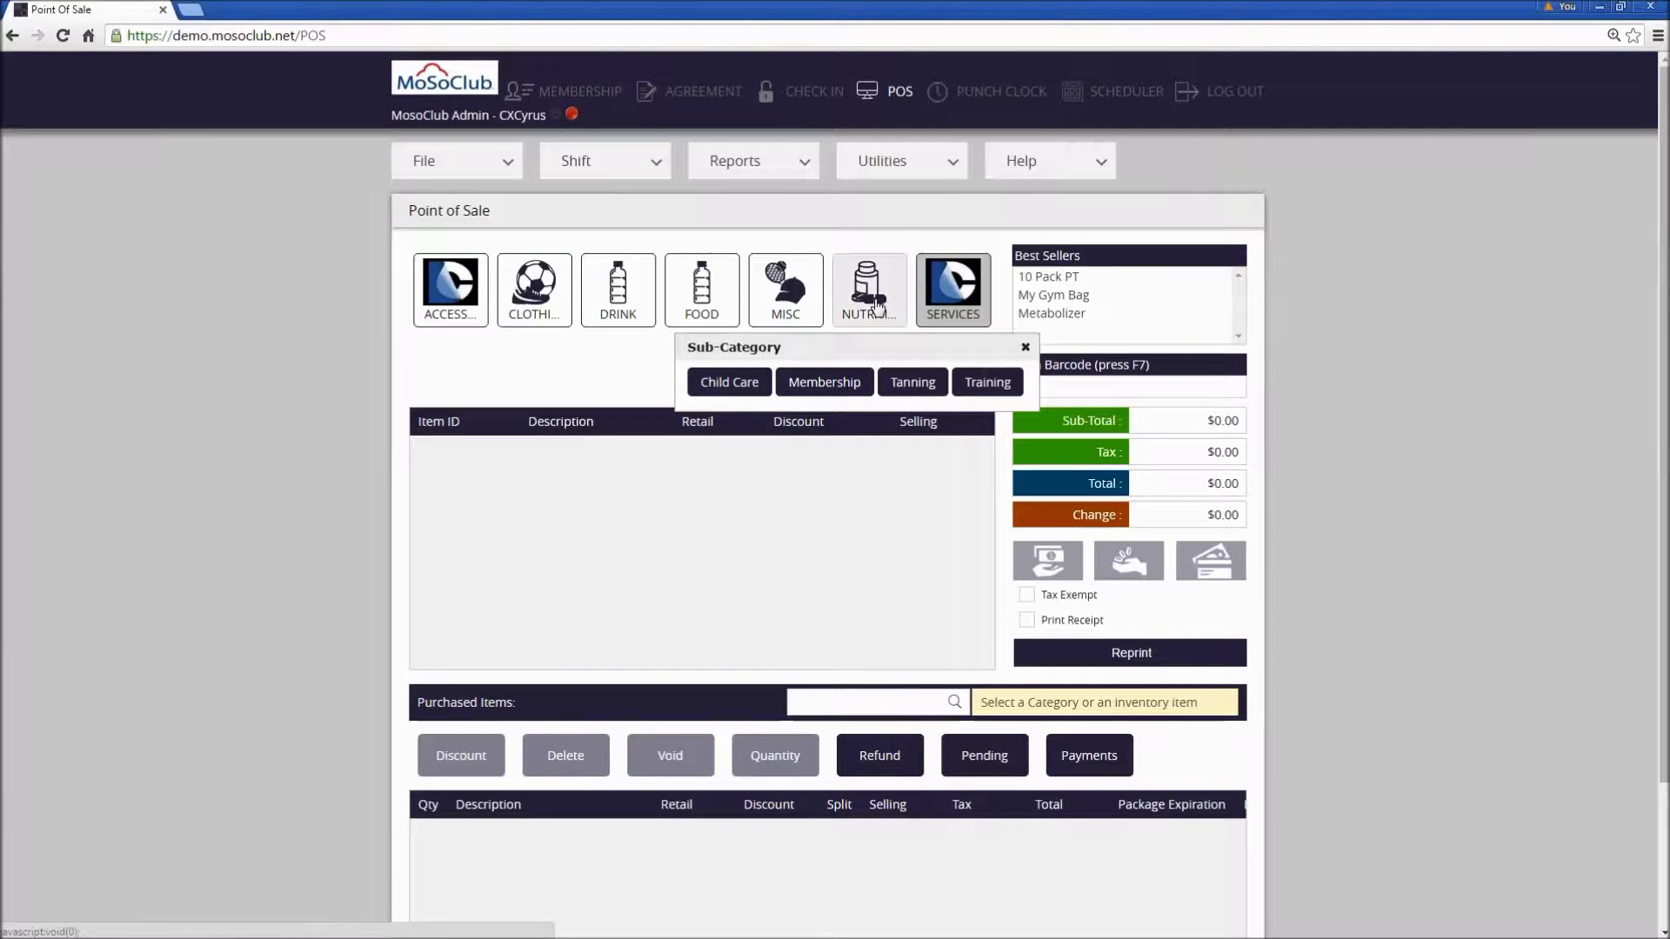
{"action": "left_click", "coordinate": [728, 382]}
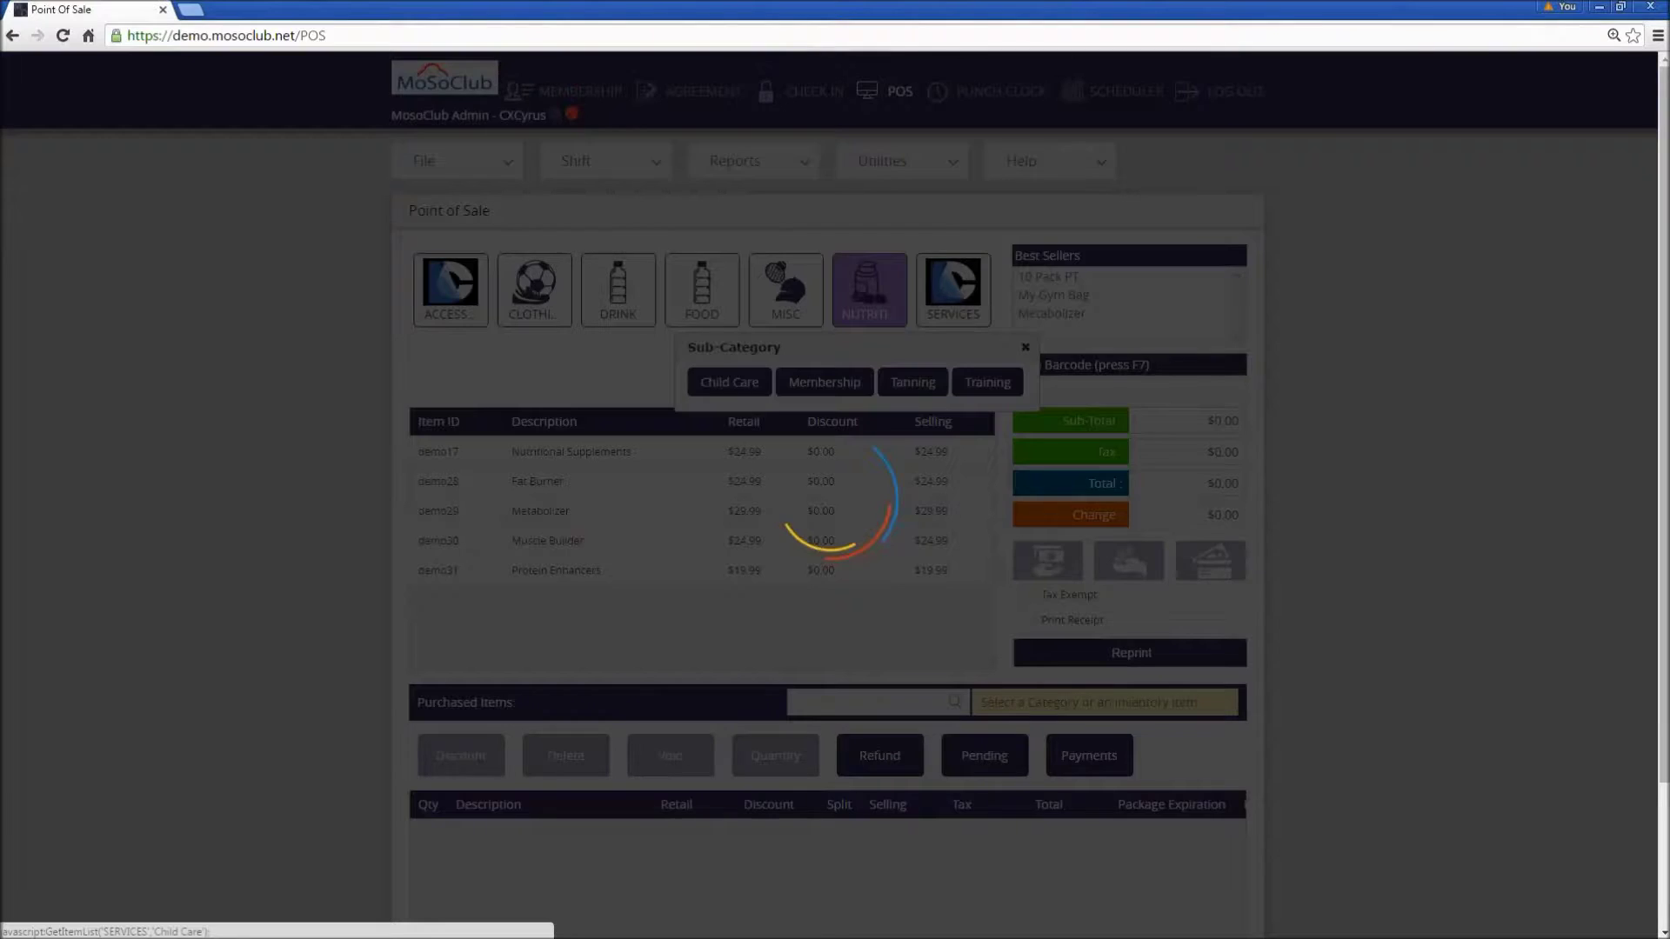
Browse the Food, Drink and Clothing sub-categories, list the Accessory items, and look over the Purchased Items area.
{"action": "left_click", "coordinate": [727, 291]}
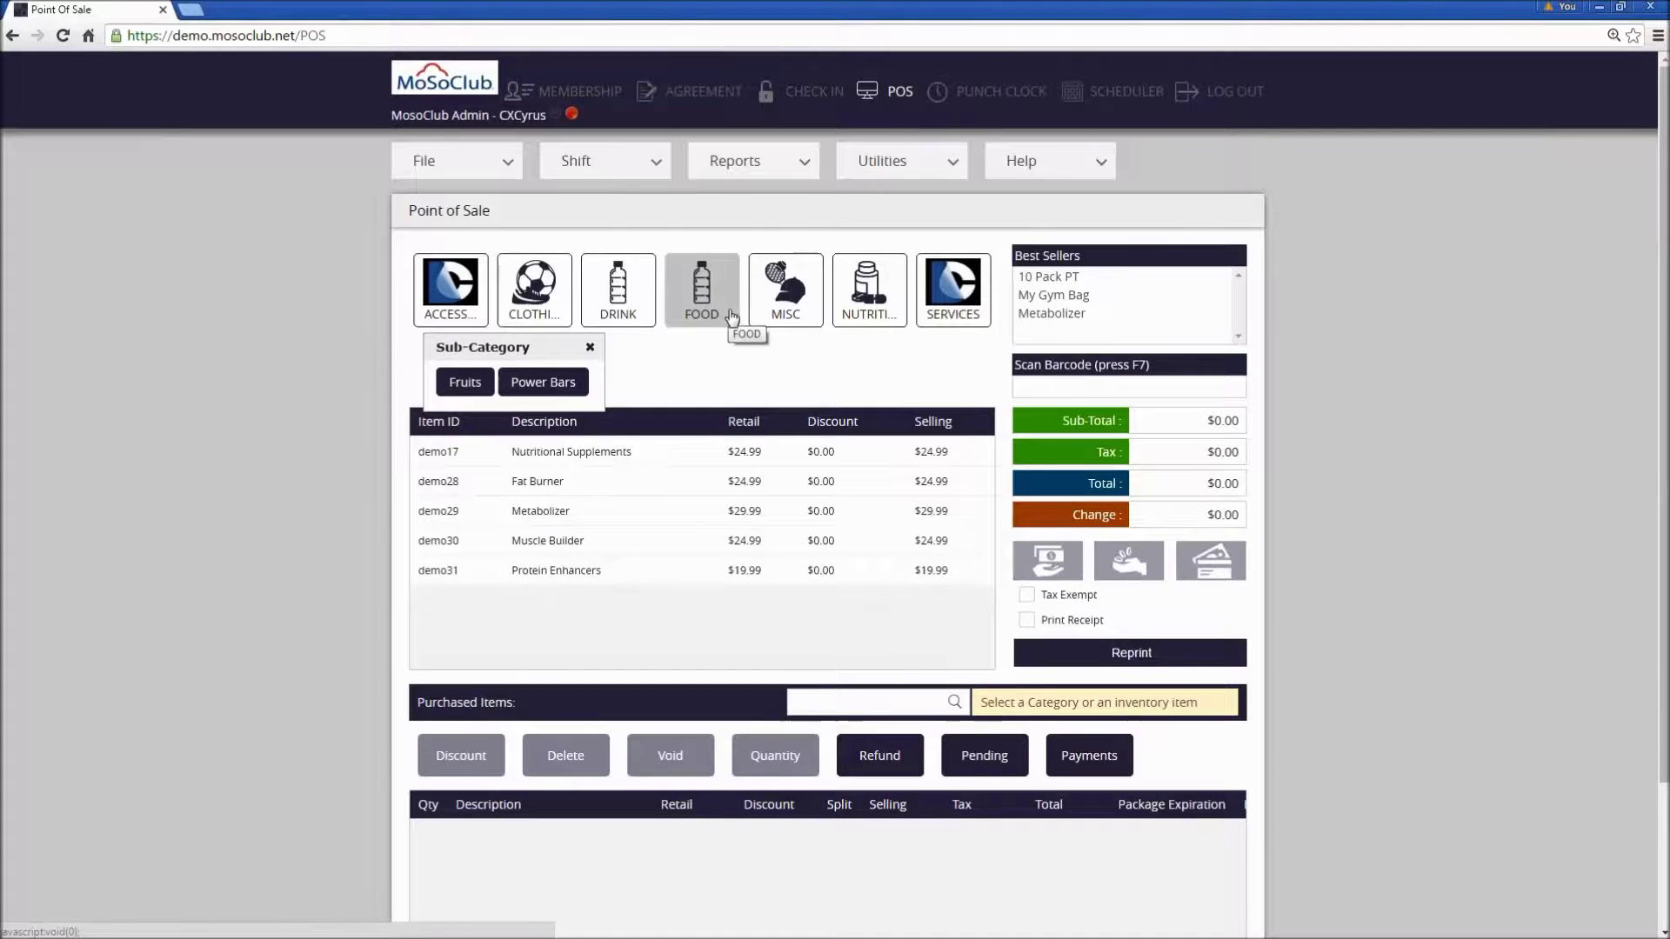
{"action": "left_click", "coordinate": [617, 291]}
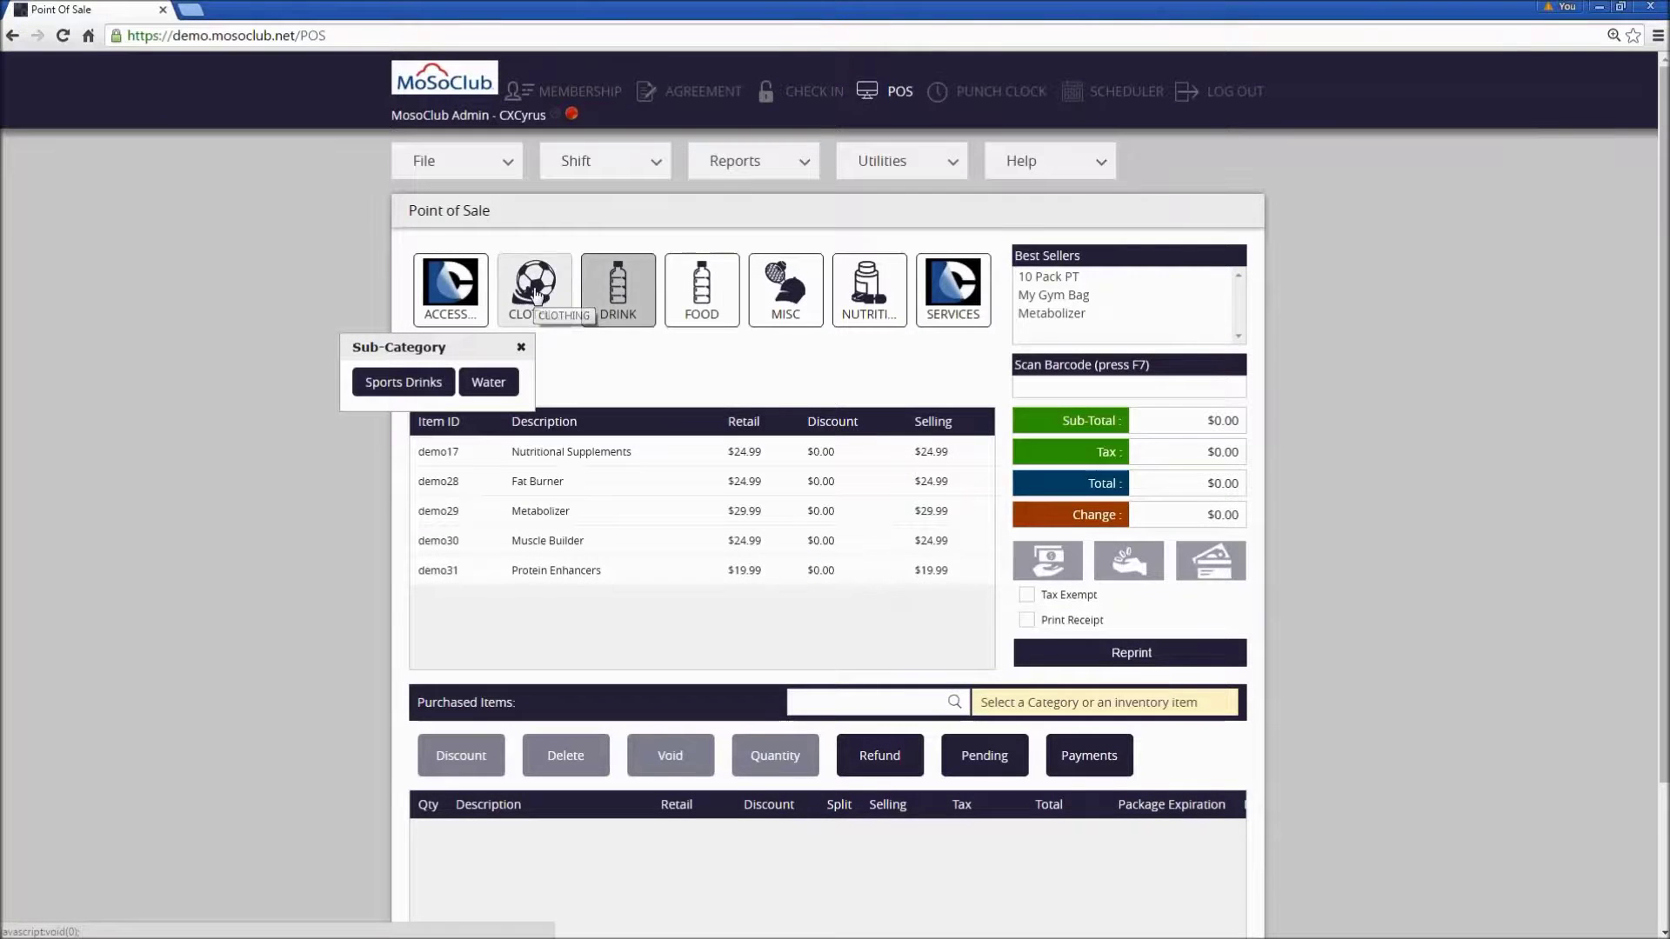
{"action": "left_click", "coordinate": [565, 313]}
{"action": "left_click", "coordinate": [532, 296]}
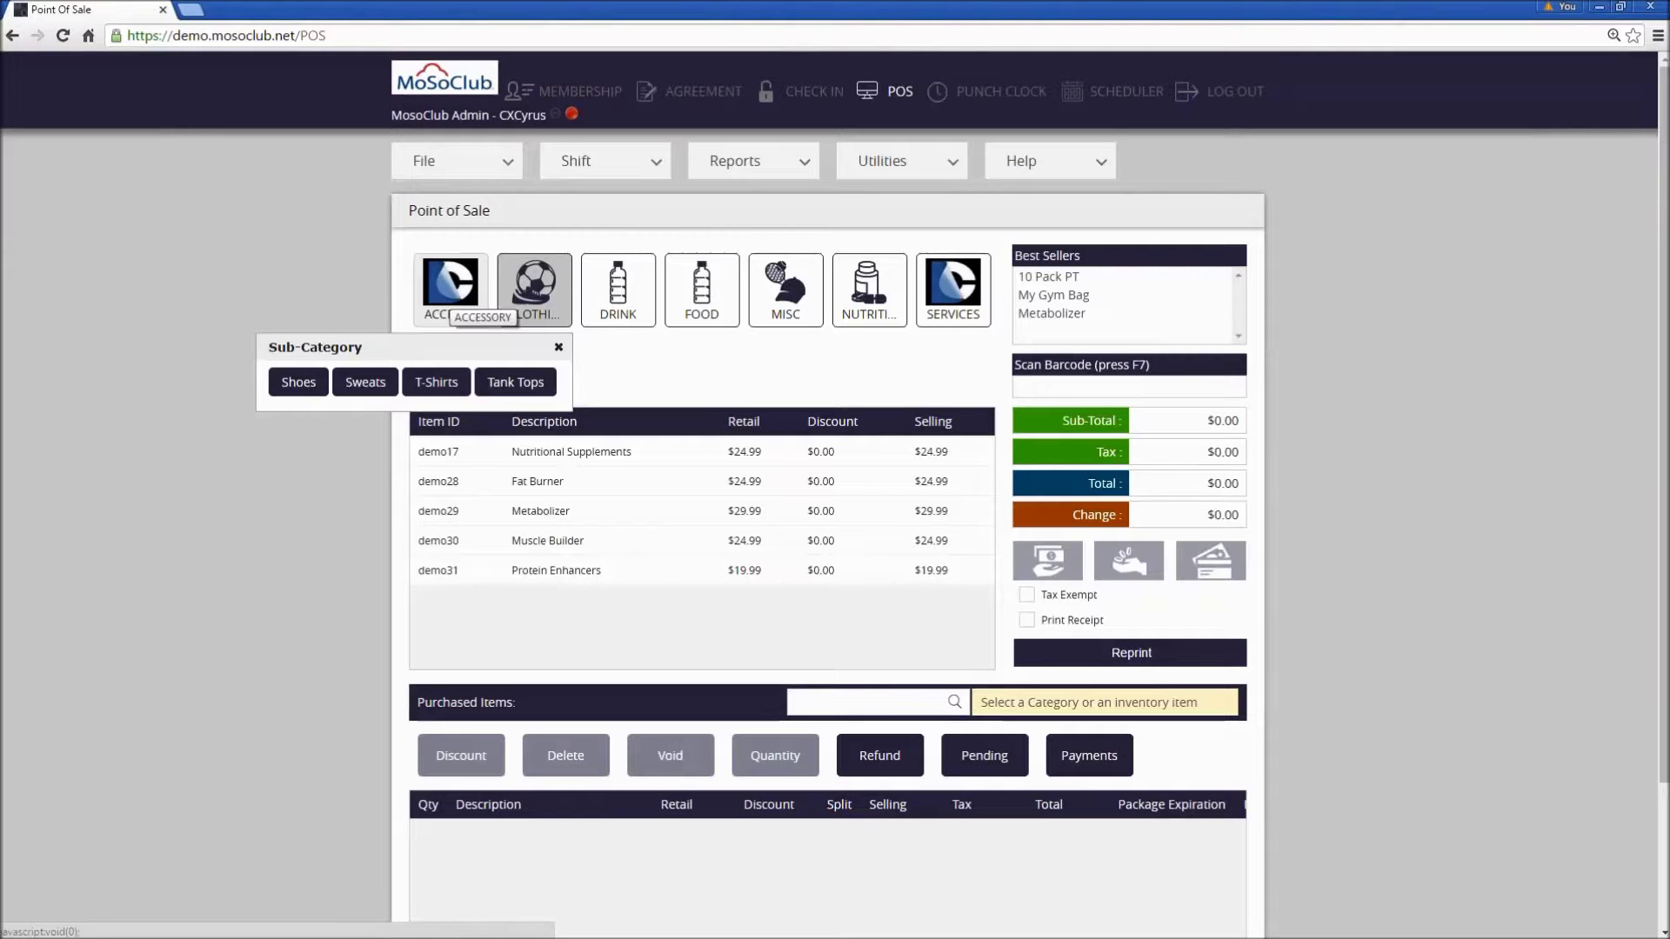
{"action": "left_click", "coordinate": [451, 287]}
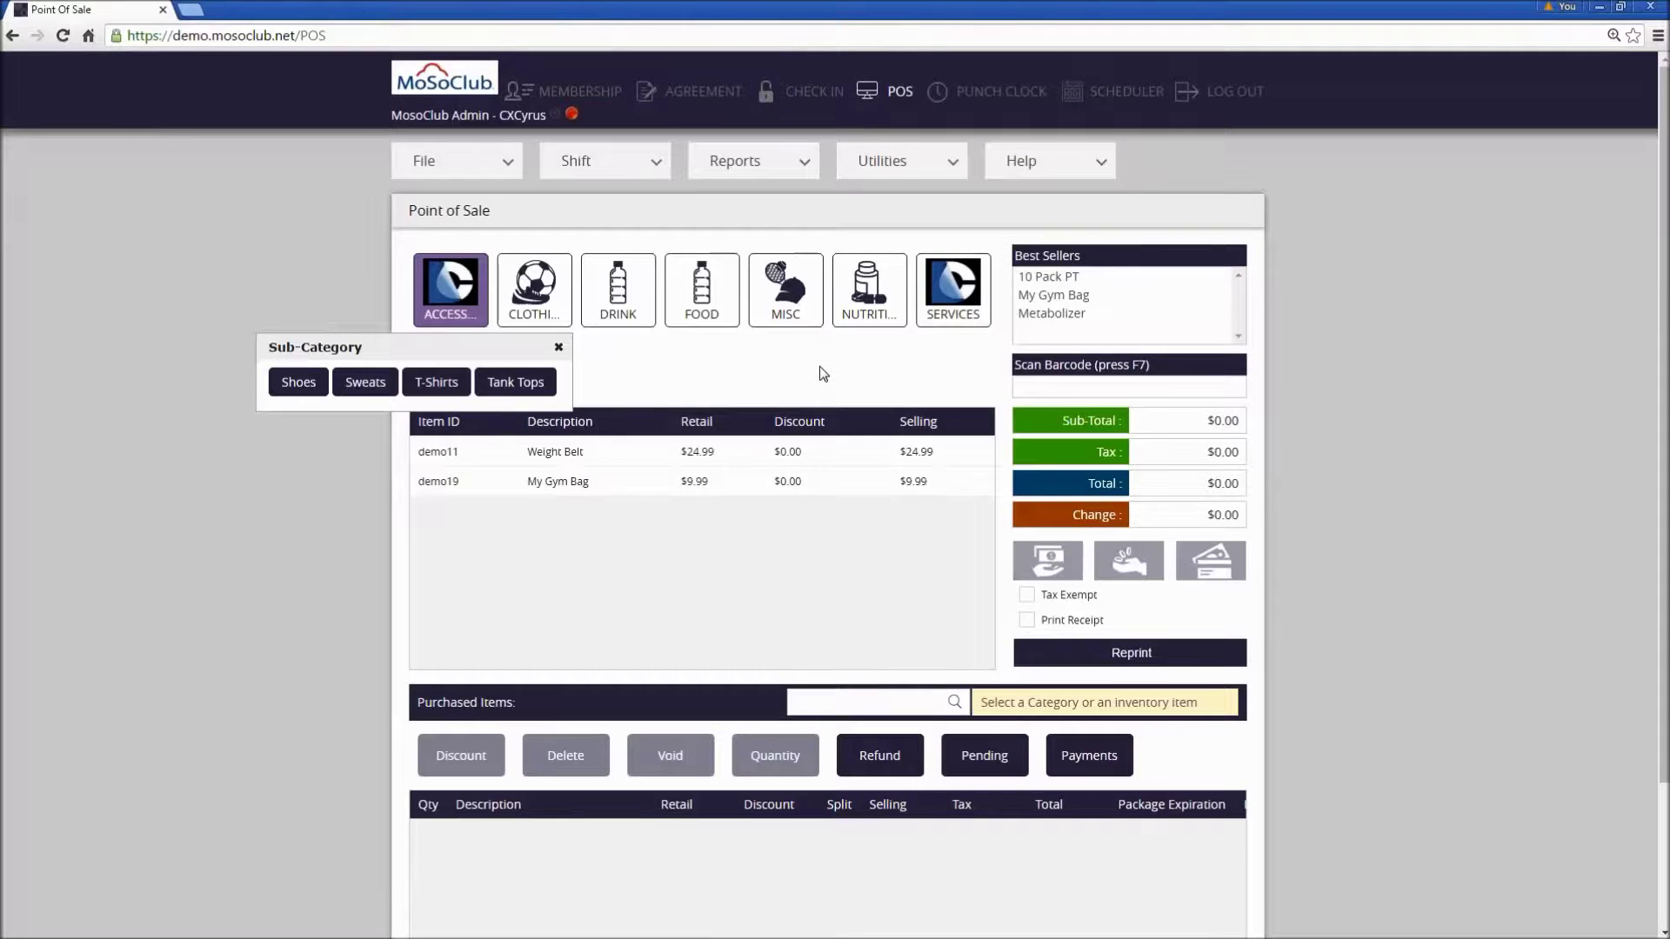
{"action": "left_click", "coordinate": [559, 347]}
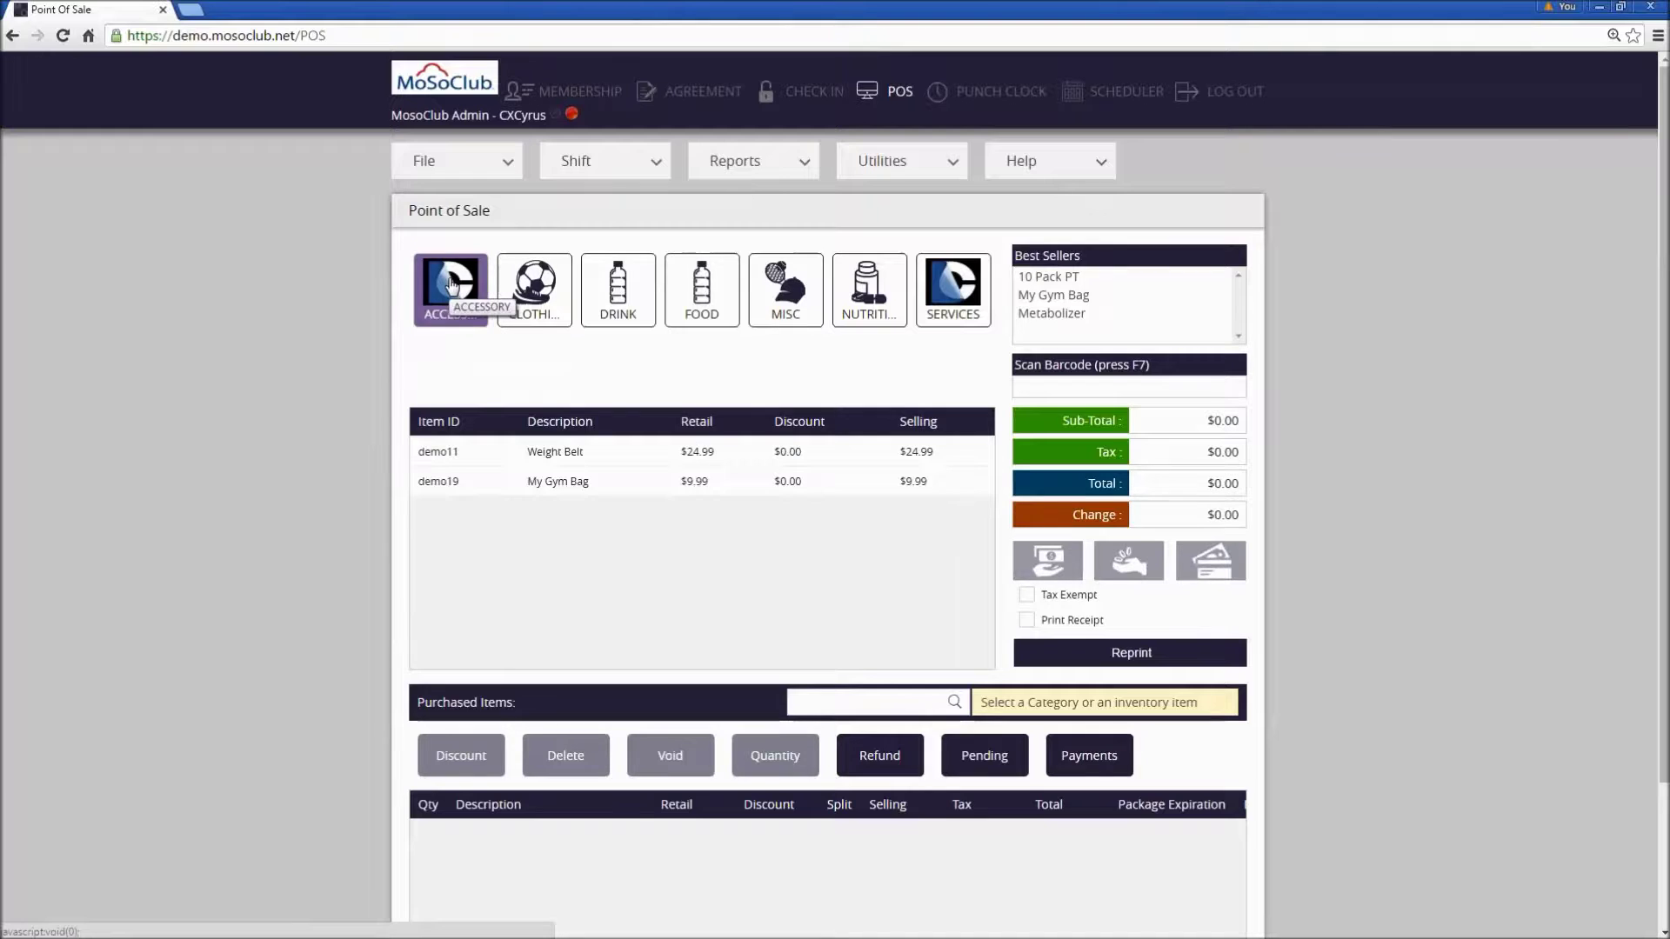
{"action": "scroll", "coordinate": [606, 391], "scroll_direction": "down", "scroll_amount": 2}
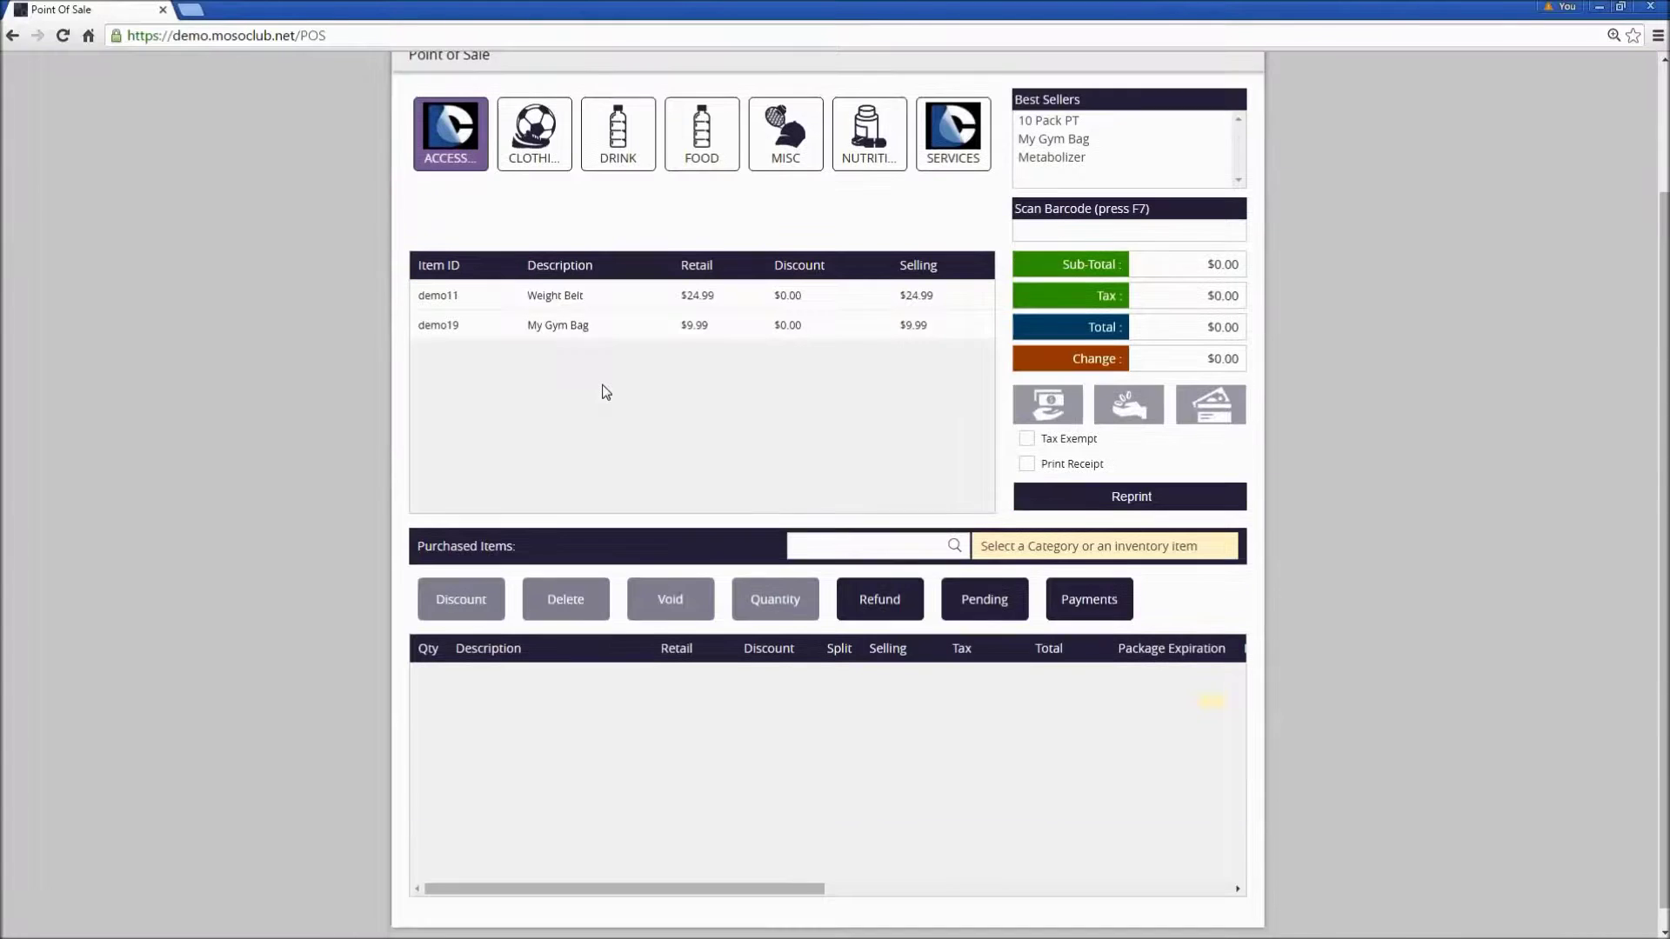
{"action": "scroll", "coordinate": [606, 391], "scroll_direction": "up", "scroll_amount": 2}
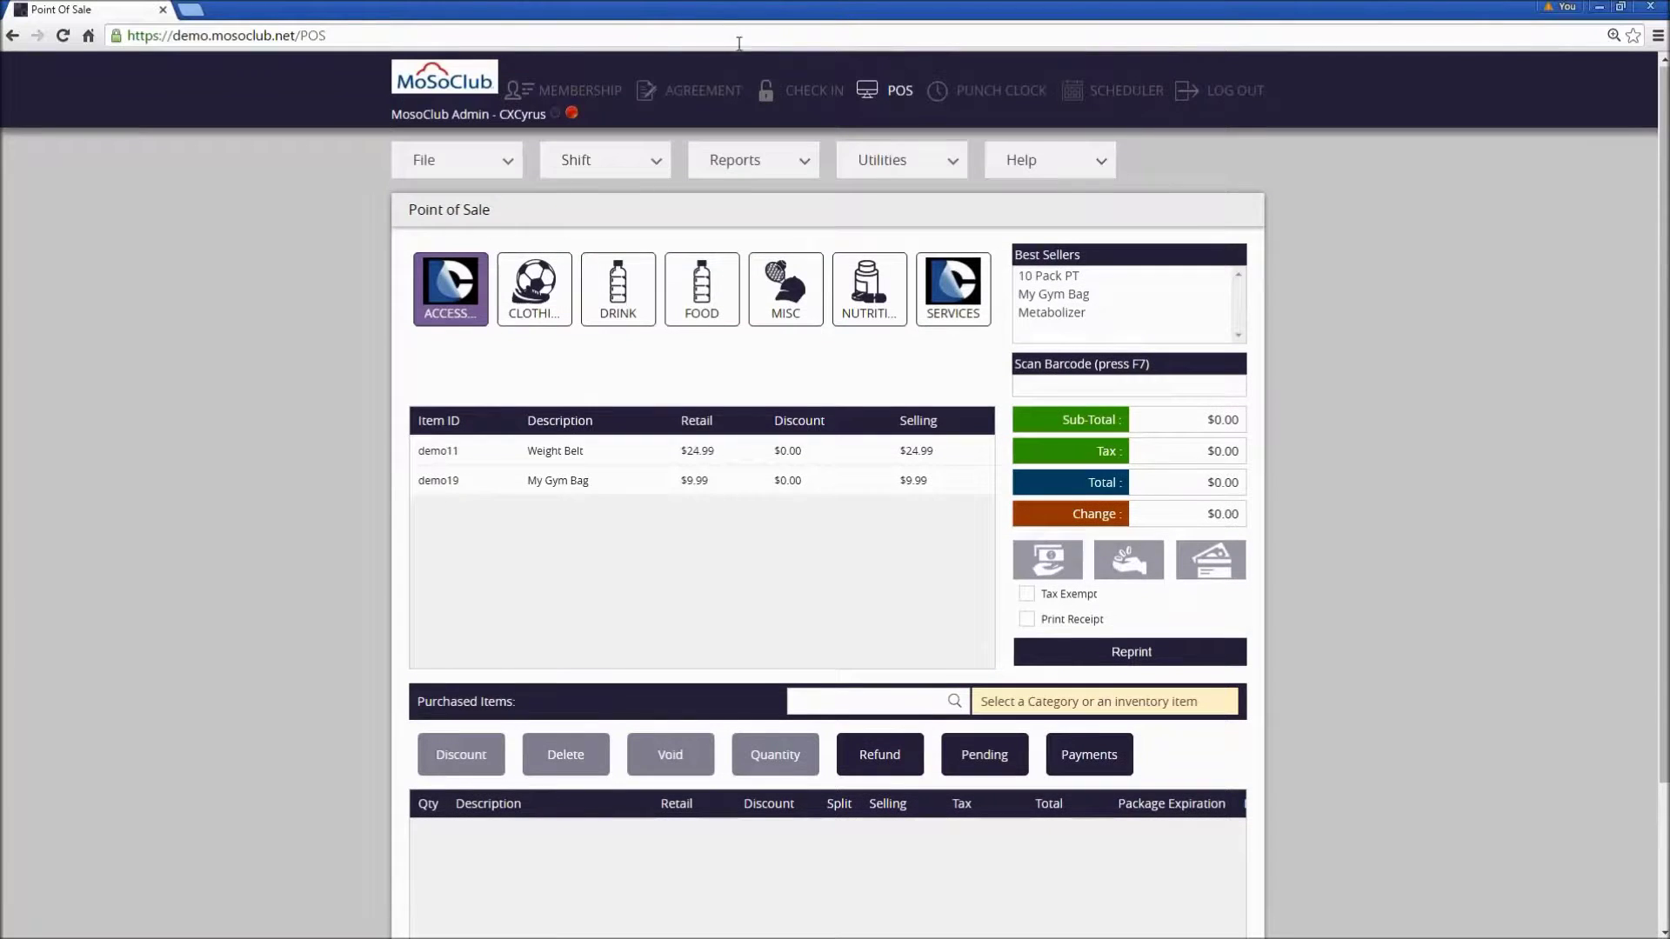
Open the Punch Clock, select an employee to view the latest clock status, and show the available pay reports.
{"action": "left_click", "coordinate": [935, 91]}
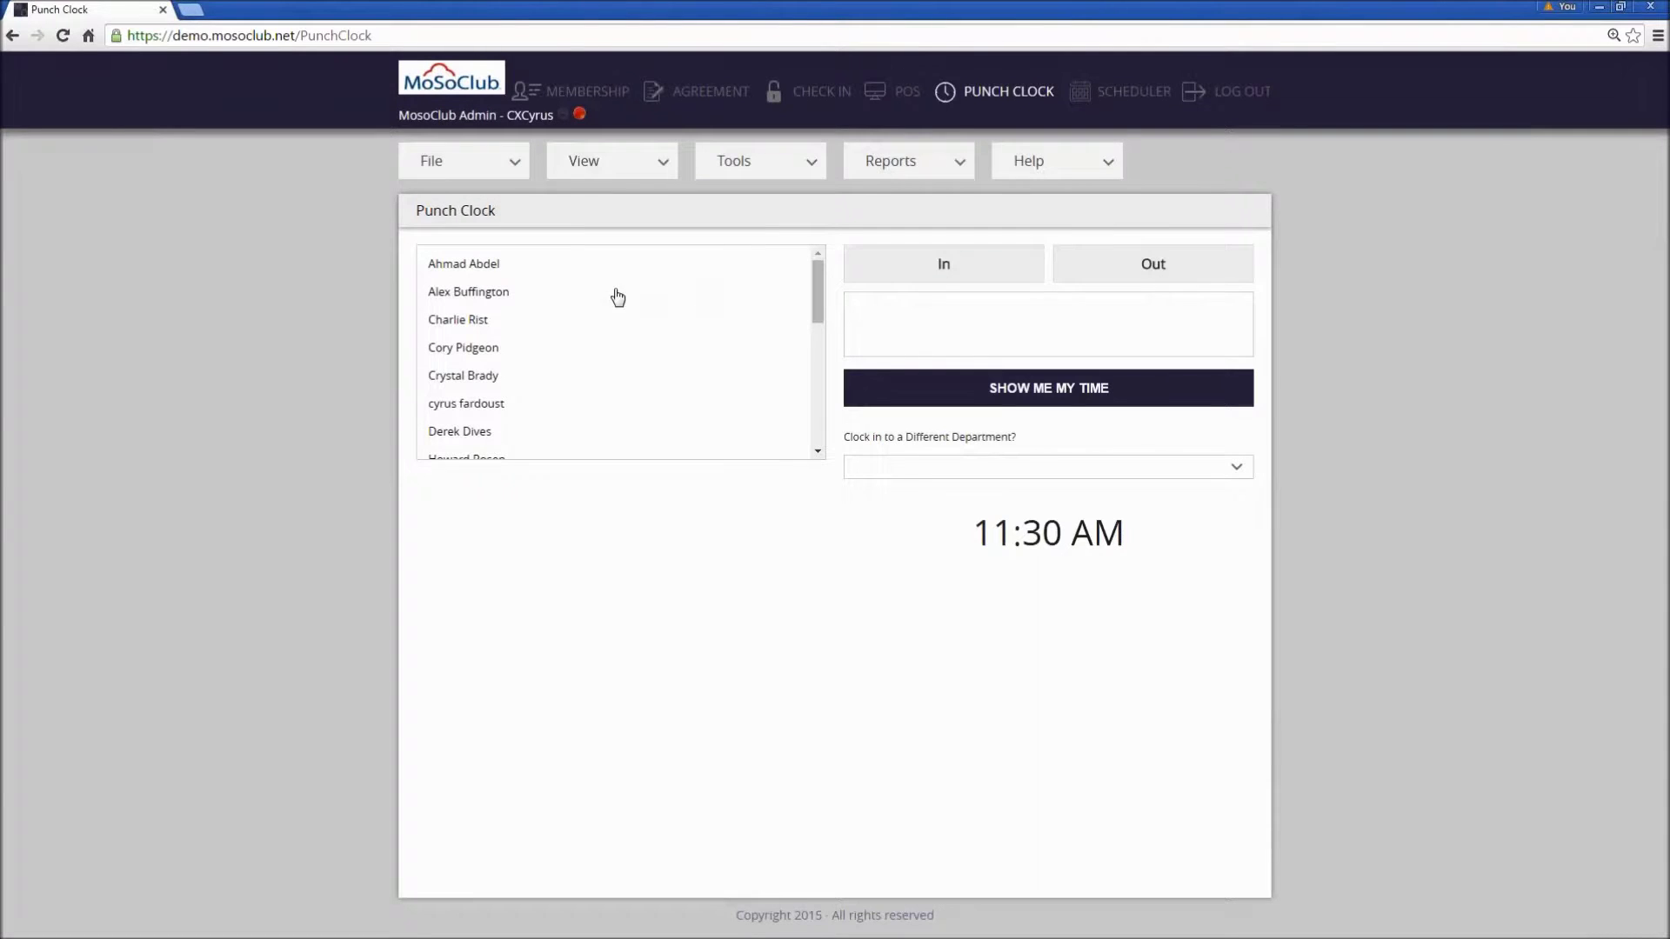
{"action": "scroll", "coordinate": [541, 383], "scroll_direction": "down", "scroll_amount": 1}
{"action": "scroll", "coordinate": [541, 382], "scroll_direction": "down", "scroll_amount": 1}
{"action": "left_click", "coordinate": [484, 316]}
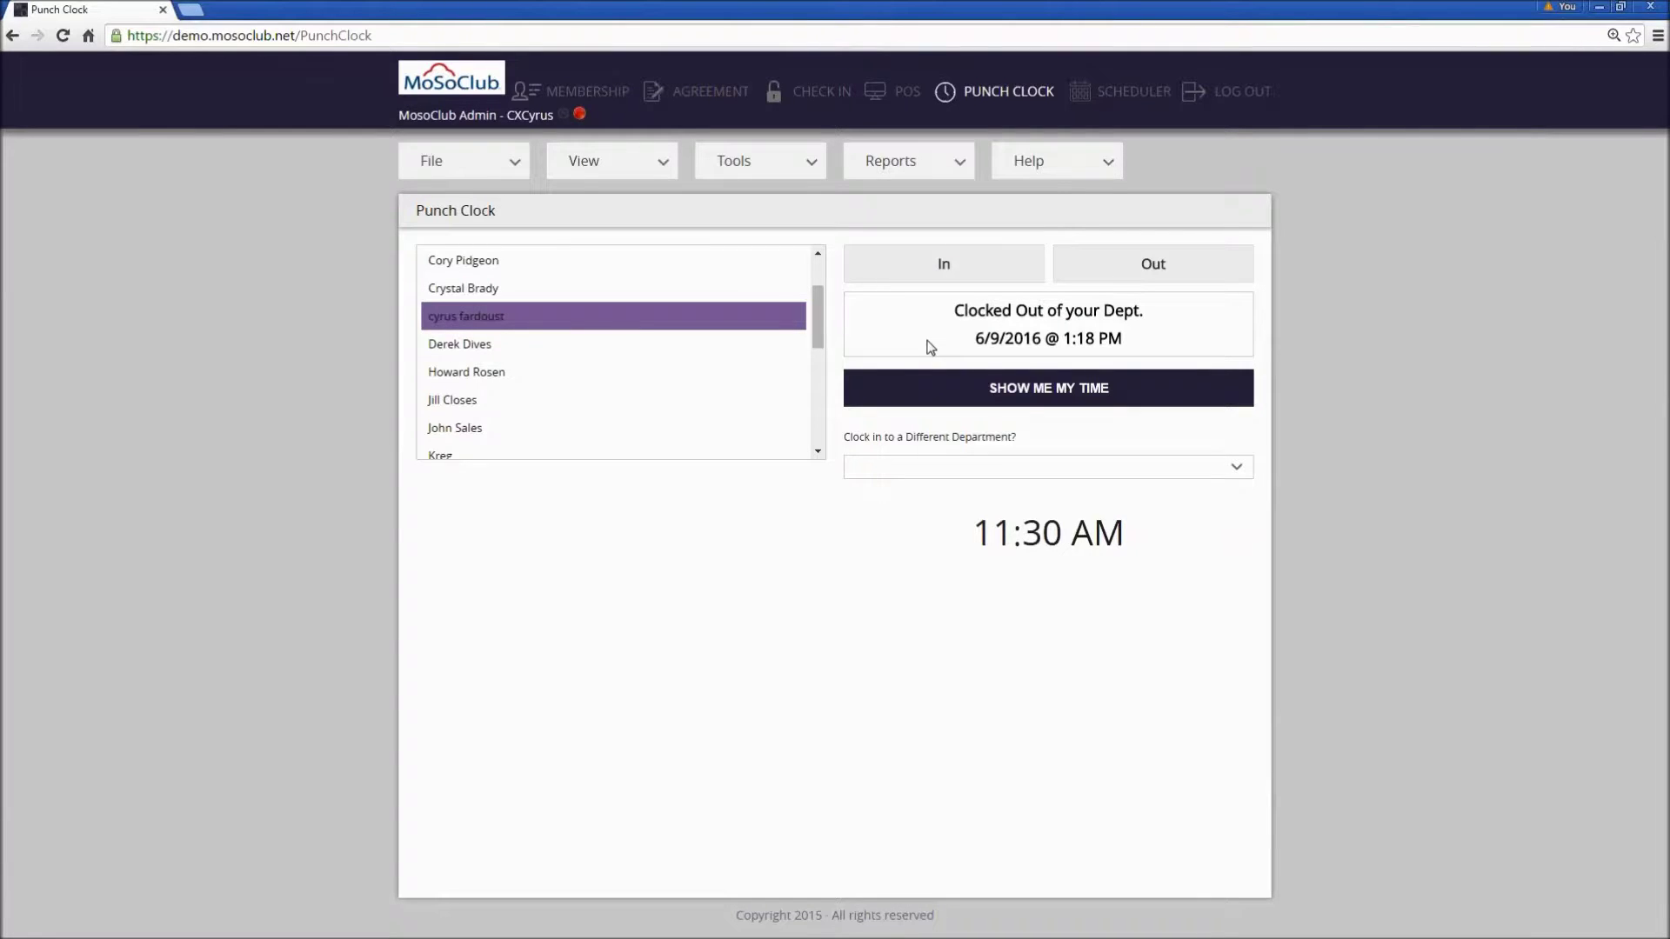
{"action": "left_click", "coordinate": [955, 170]}
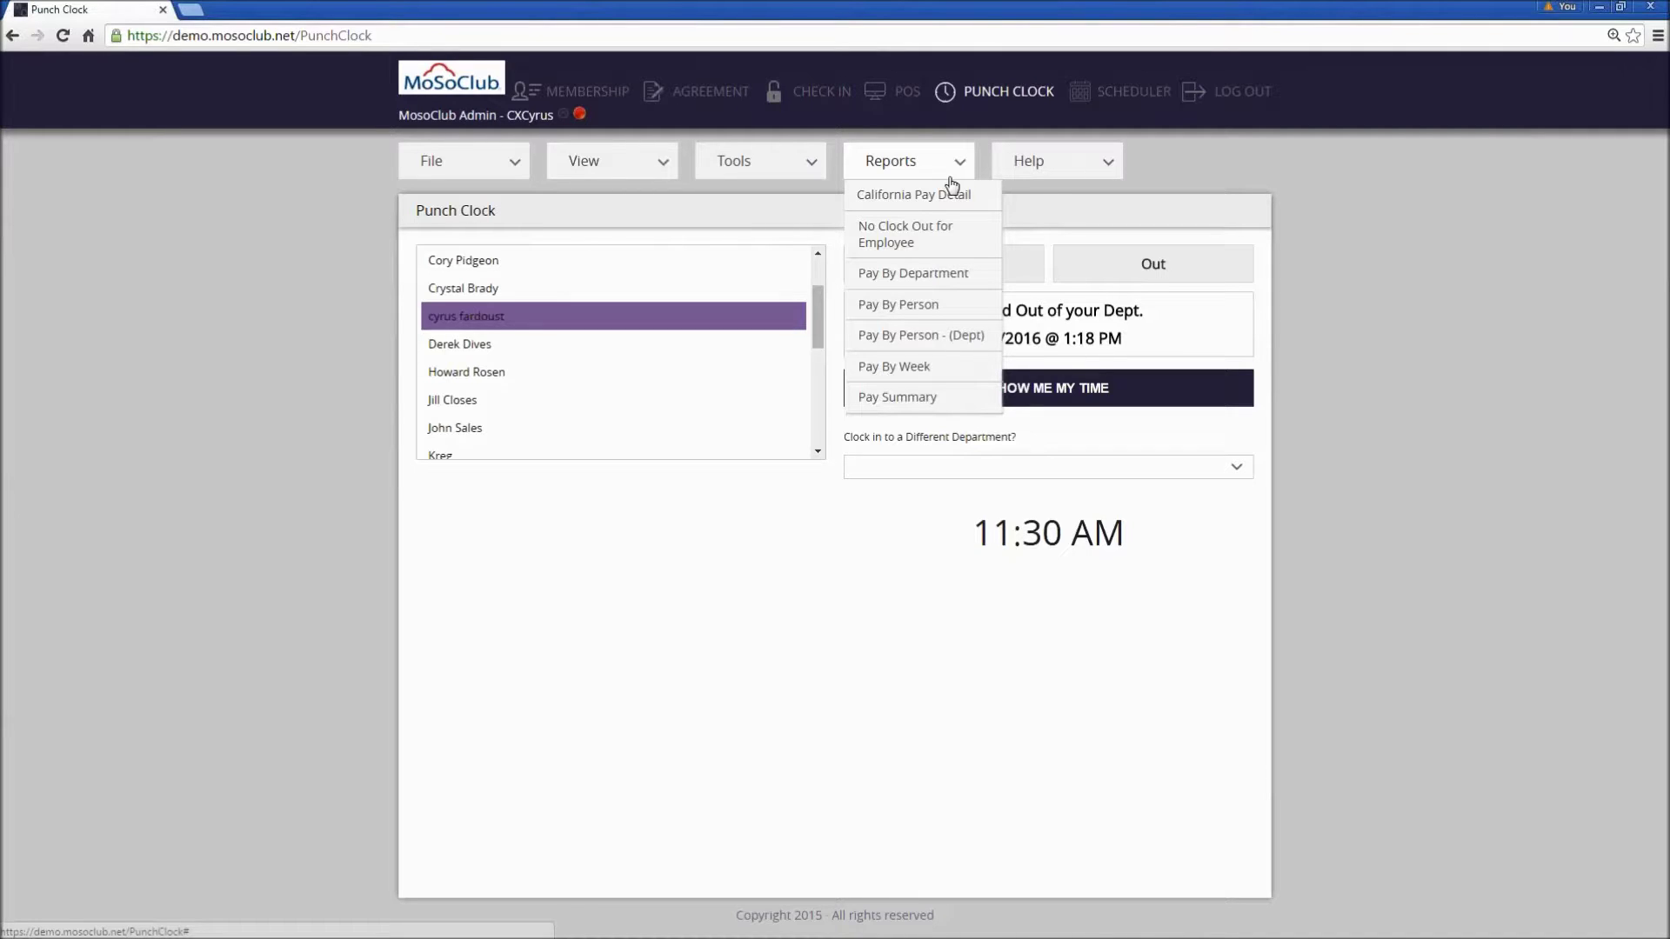
Open the Scheduler and start a member booking for the first personal trainer on Tuesday 06/14/2016 at 10:00 AM.
{"action": "left_click", "coordinate": [1135, 97]}
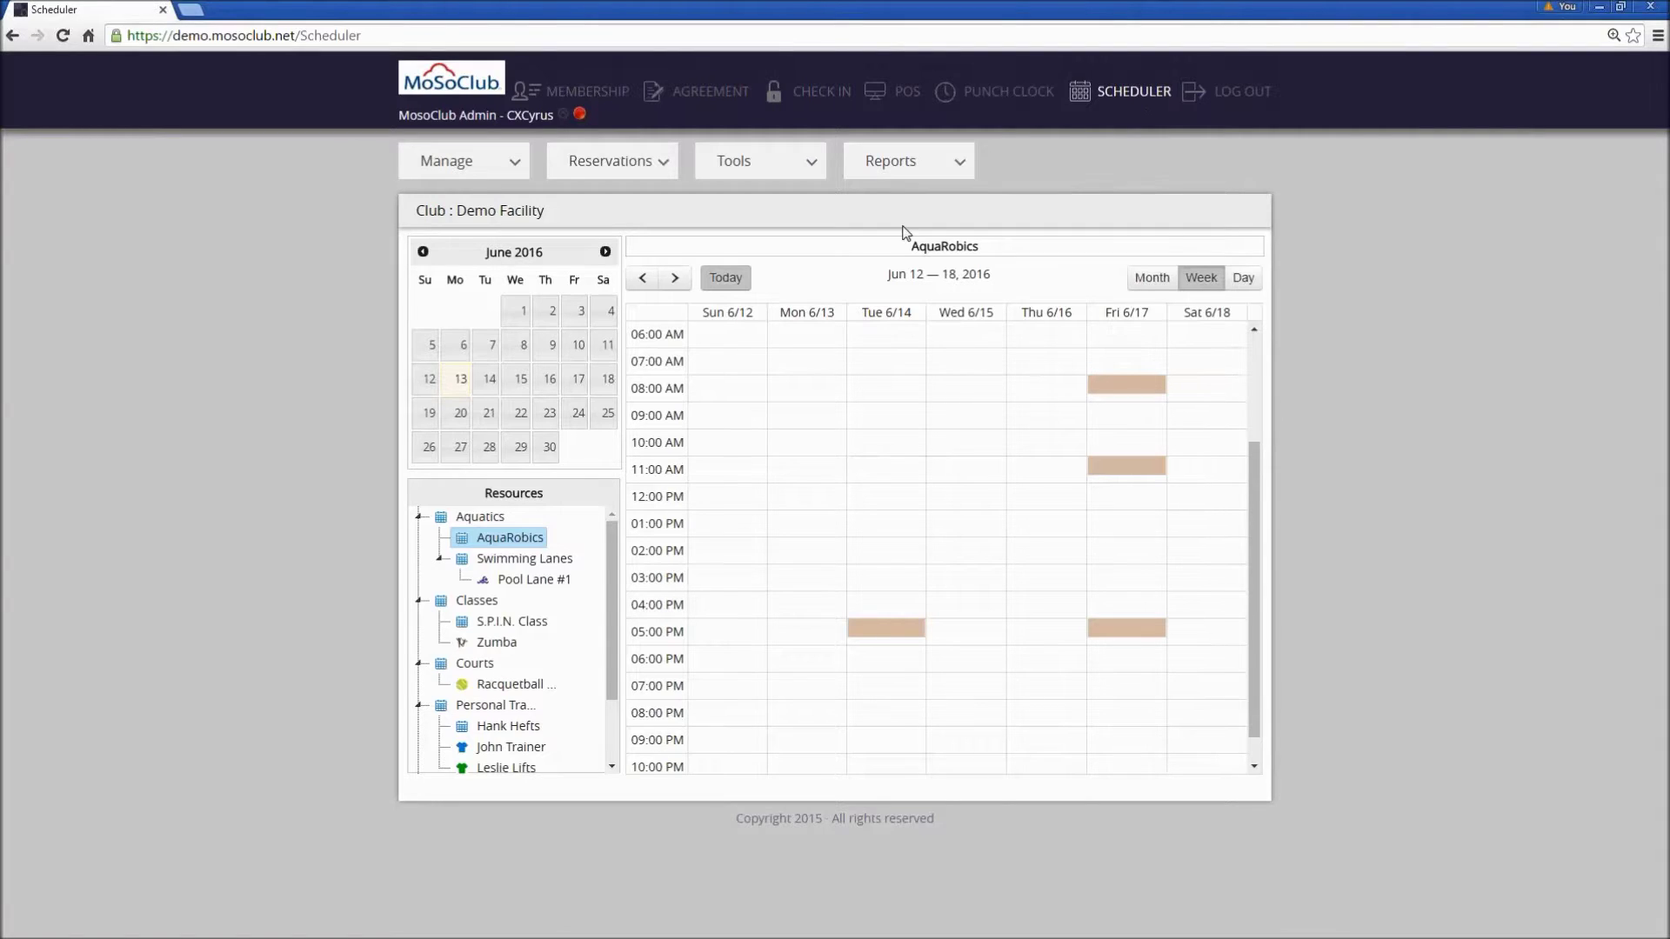
{"action": "left_click", "coordinate": [520, 727]}
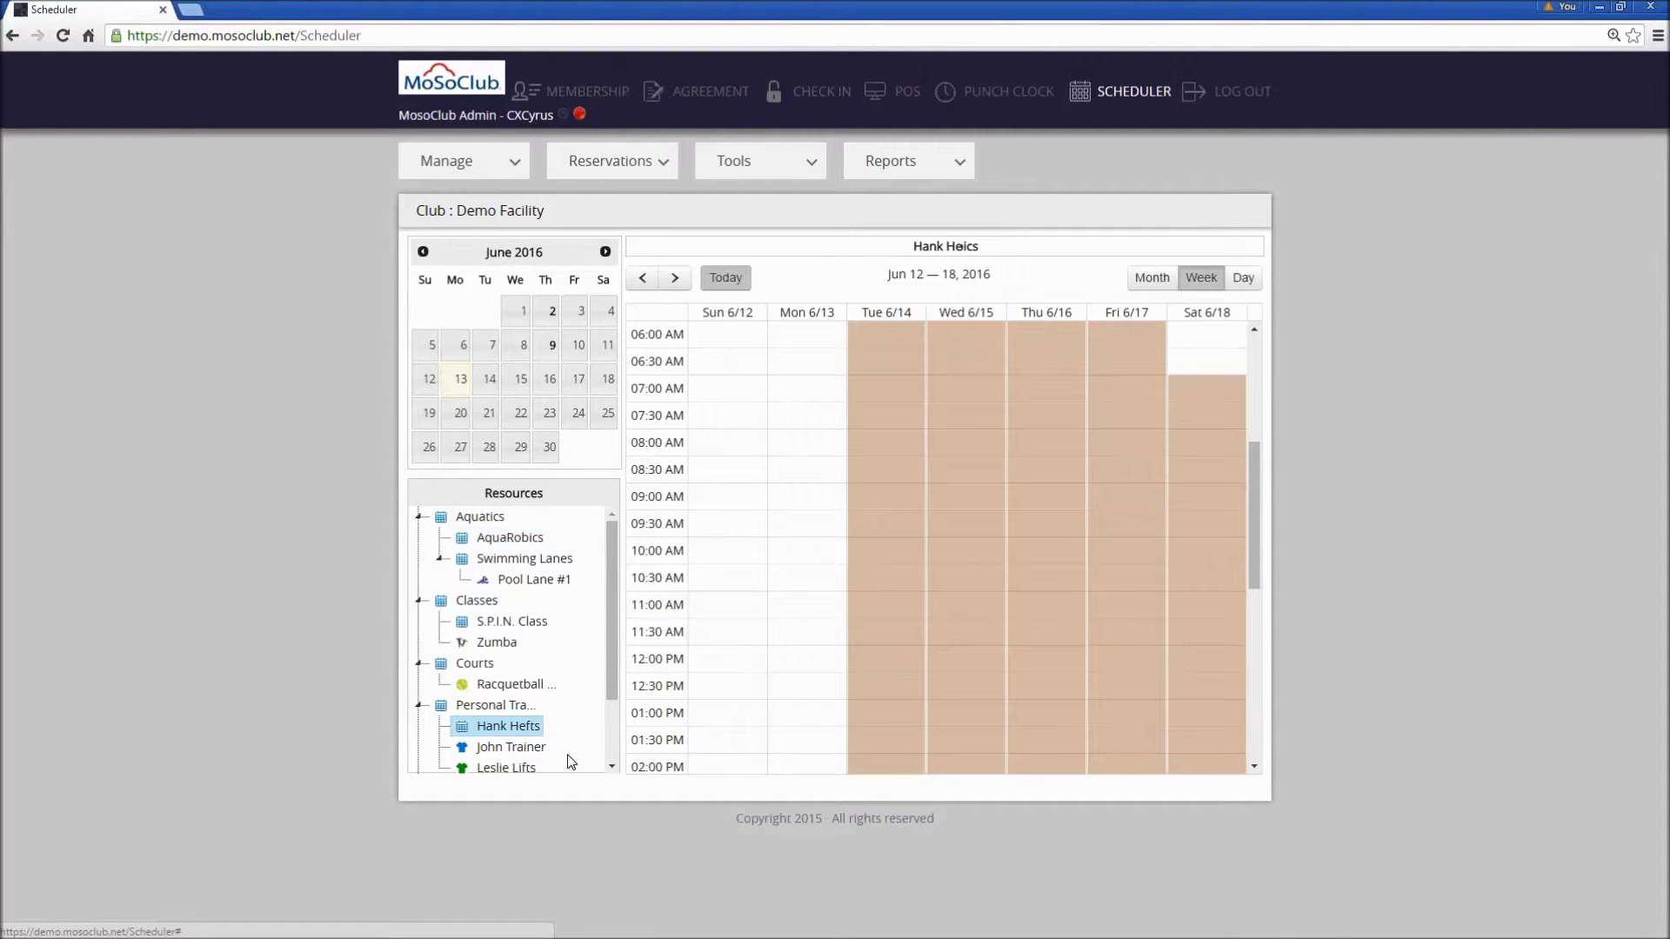
{"action": "right_click", "coordinate": [902, 567]}
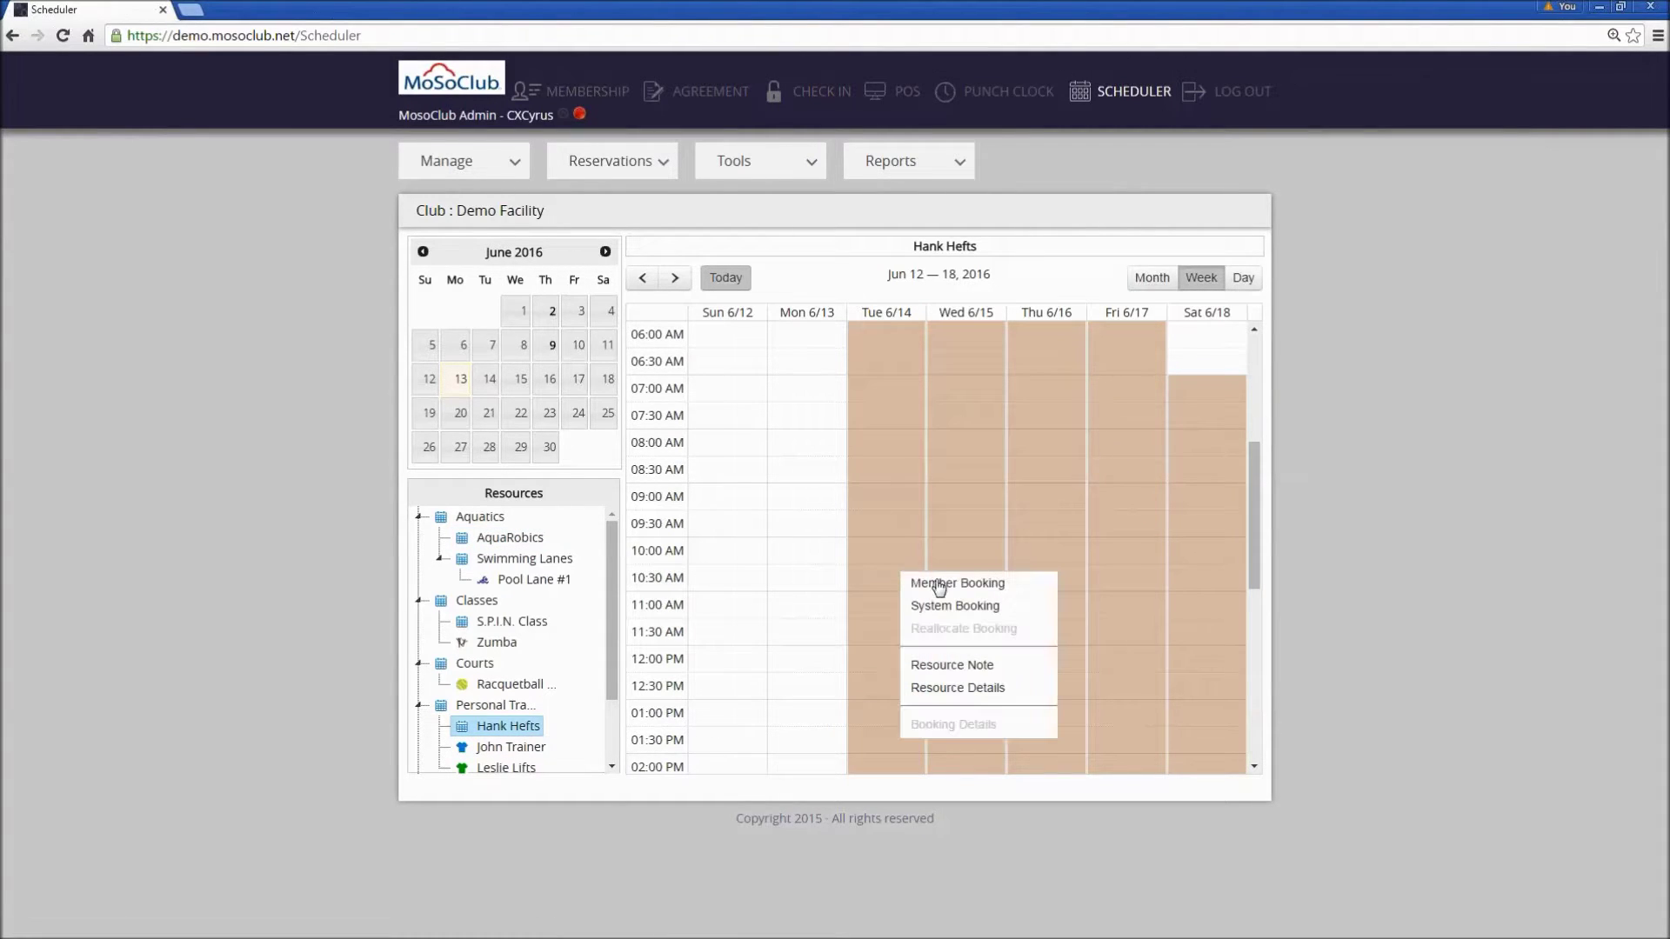
{"action": "left_click", "coordinate": [1458, 680]}
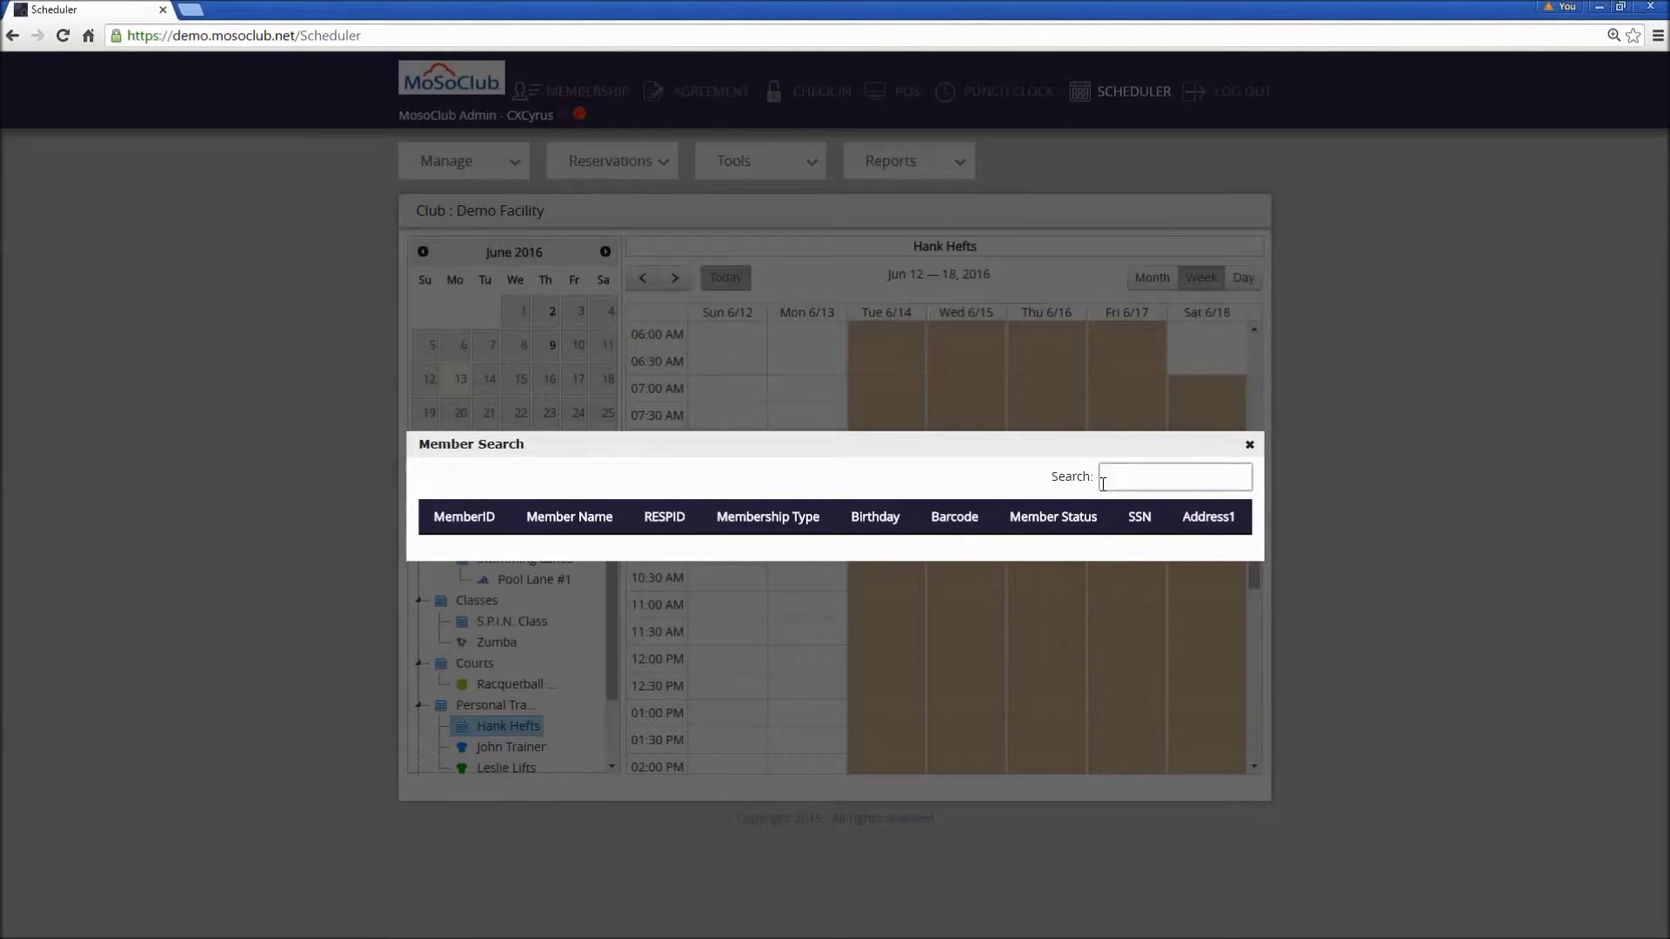
Search the members for 10, choose the third result for the reservation, and select its booking entry.
{"action": "type", "text": "10"}
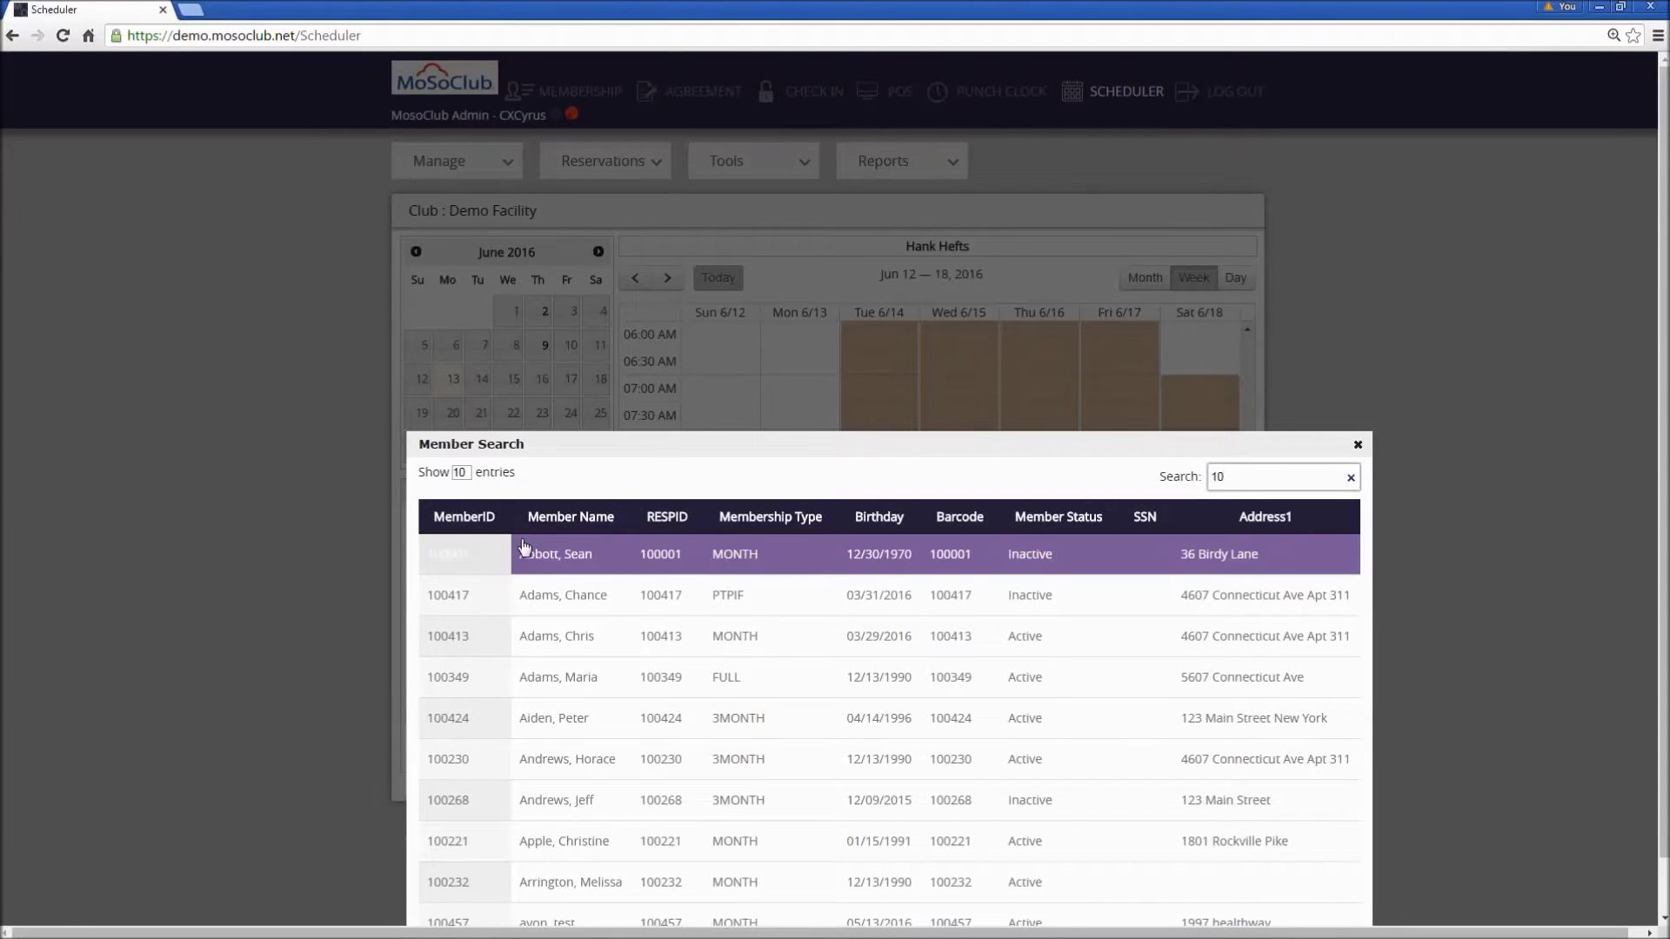
{"action": "double_click", "coordinate": [447, 641]}
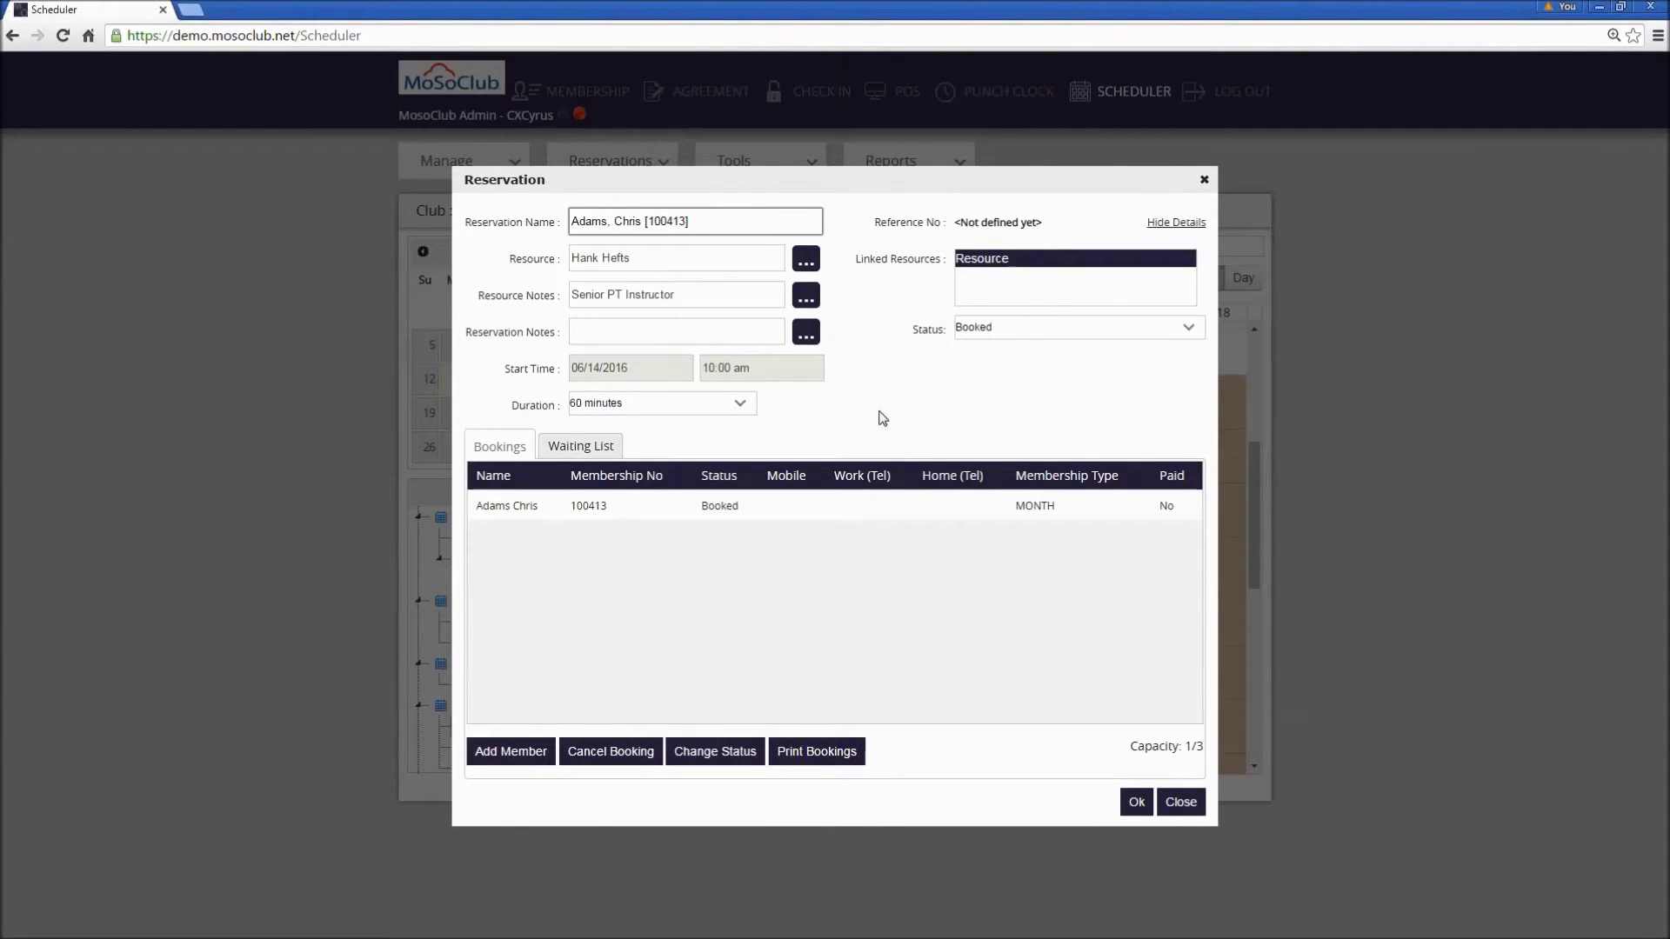
{"action": "left_click", "coordinate": [727, 513]}
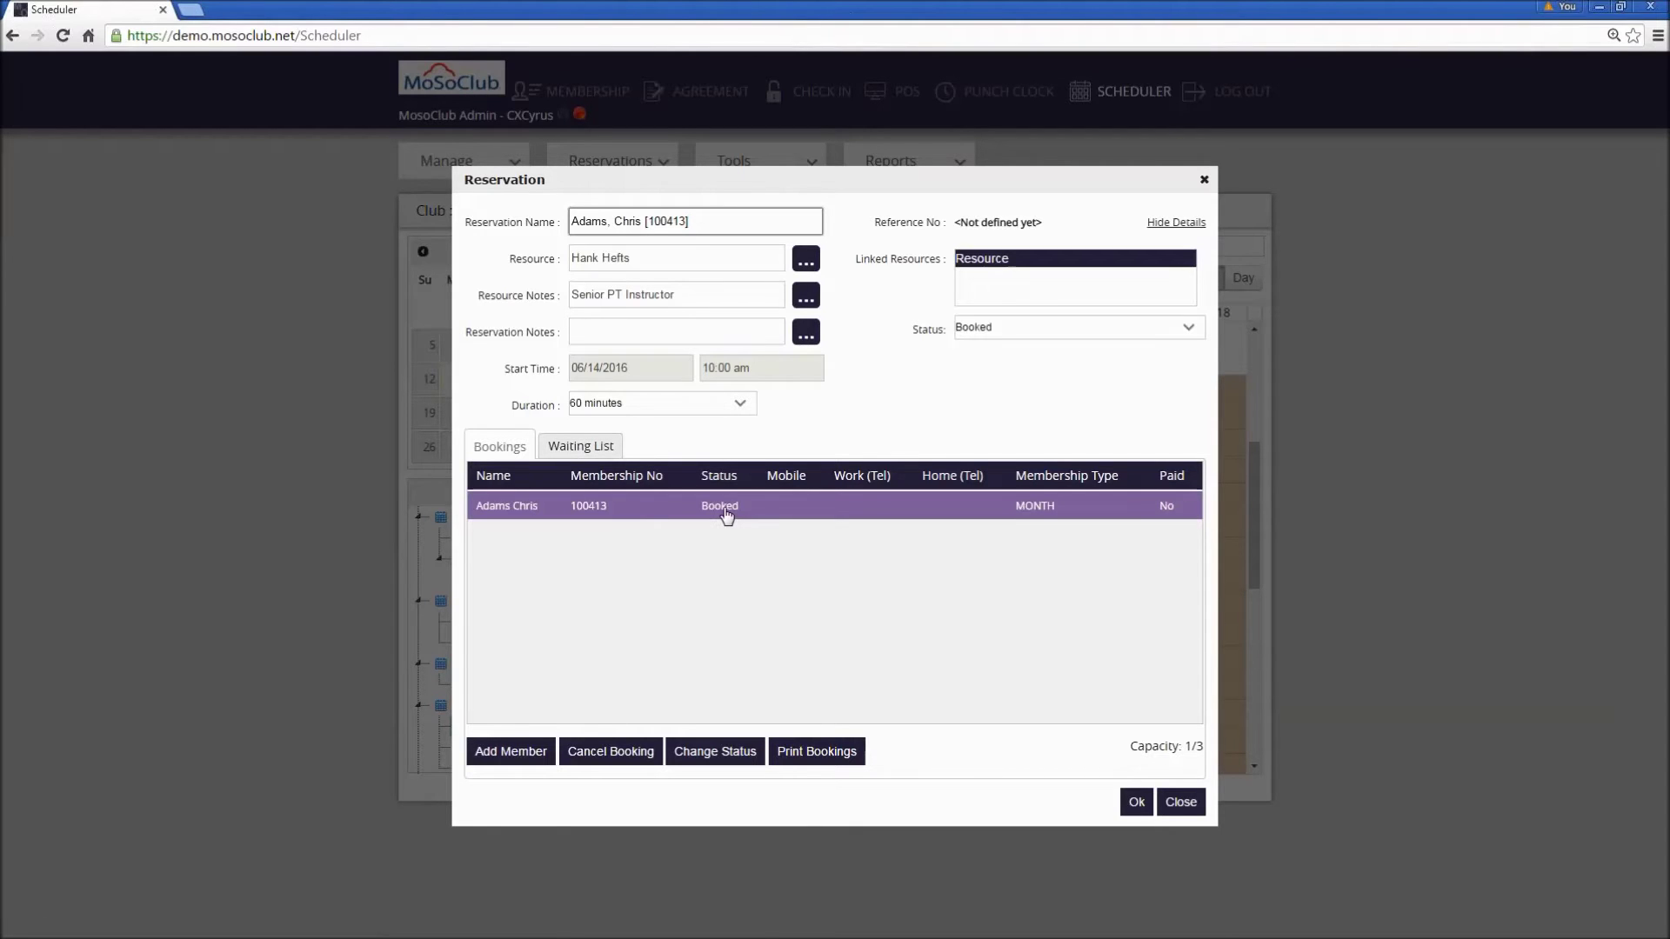
Try to add another member to the reservation by searching for 10 and choosing the third result again.
{"action": "left_click", "coordinate": [489, 755]}
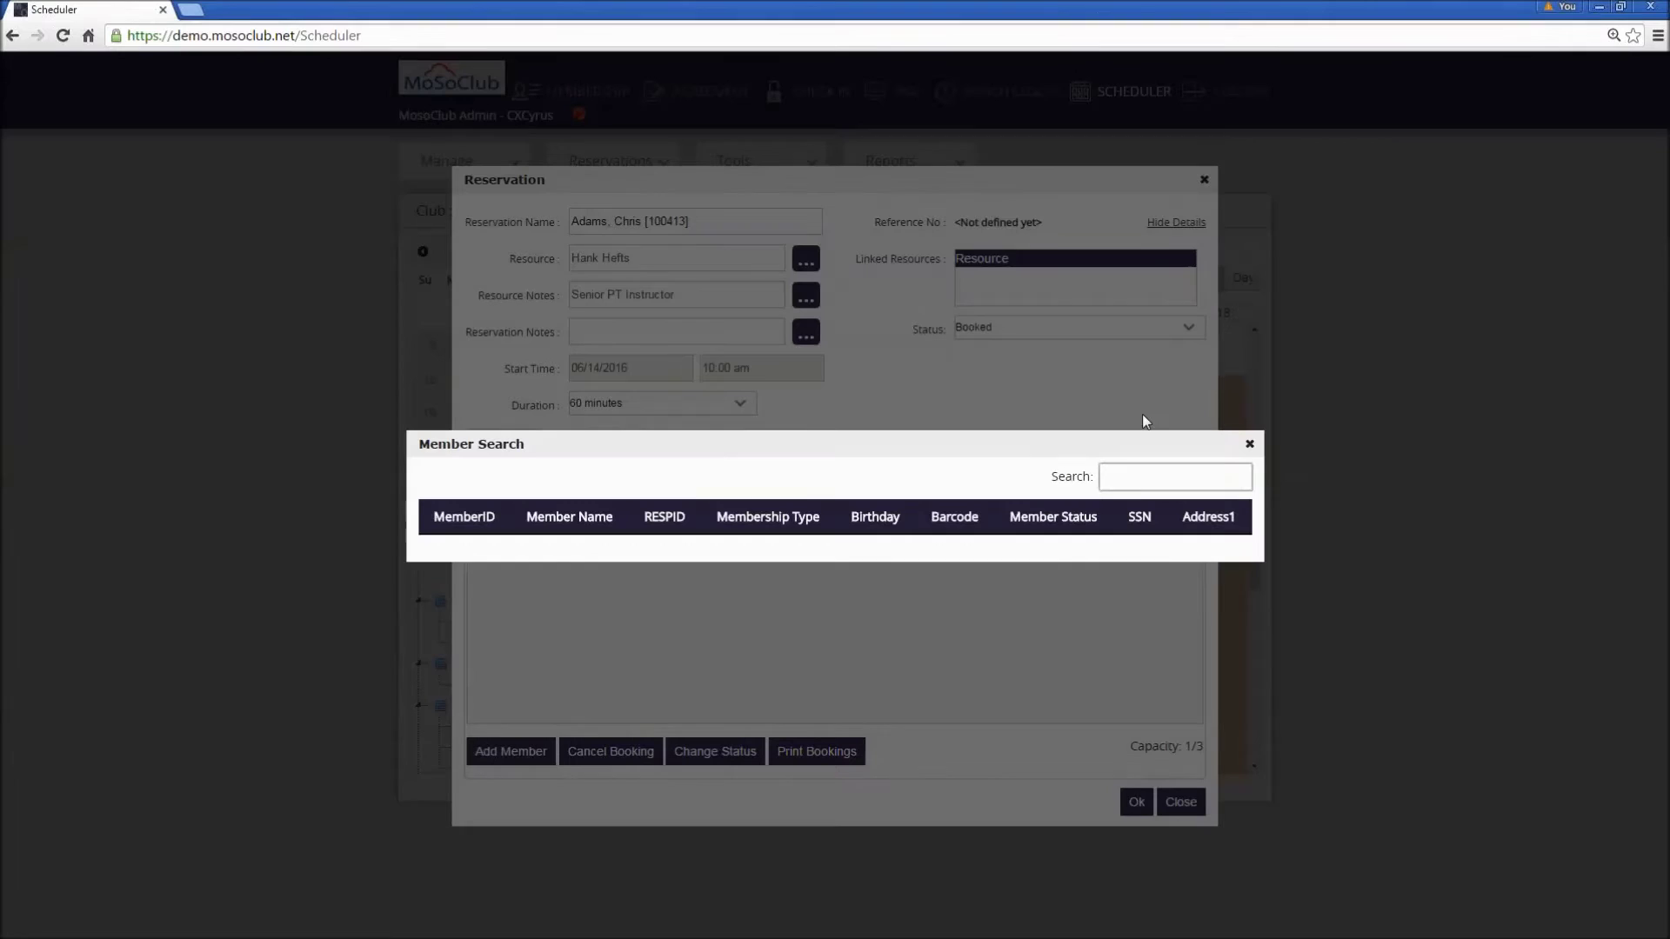
{"action": "left_click", "coordinate": [1139, 480]}
{"action": "type", "text": "10"}
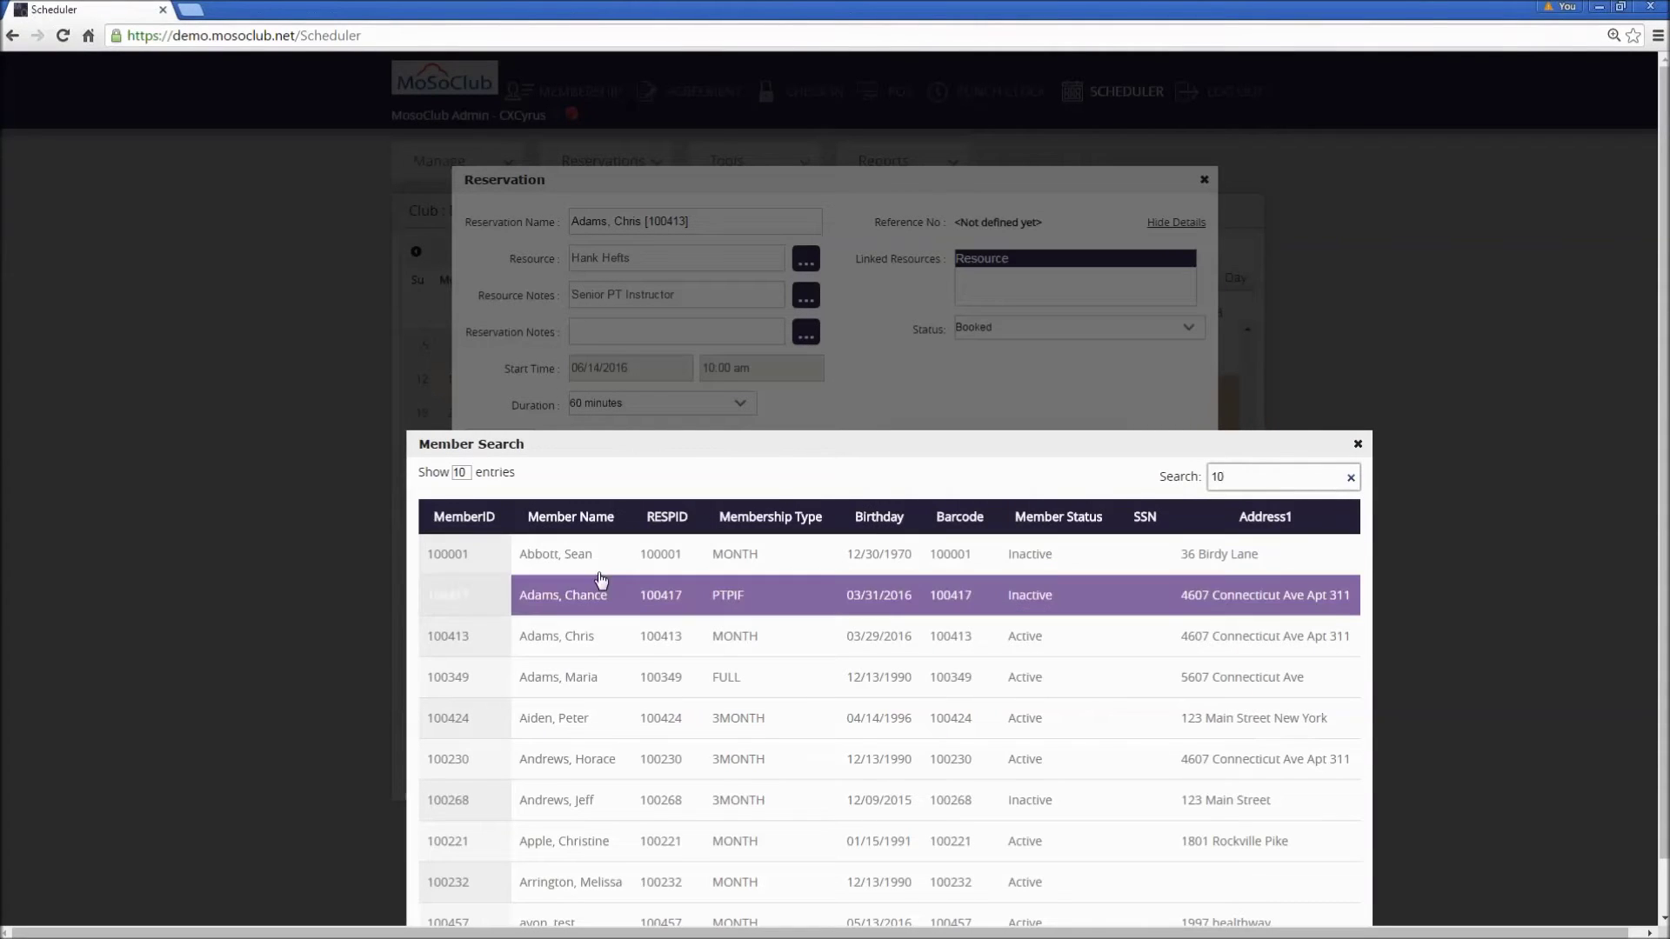
{"action": "left_click", "coordinate": [476, 641]}
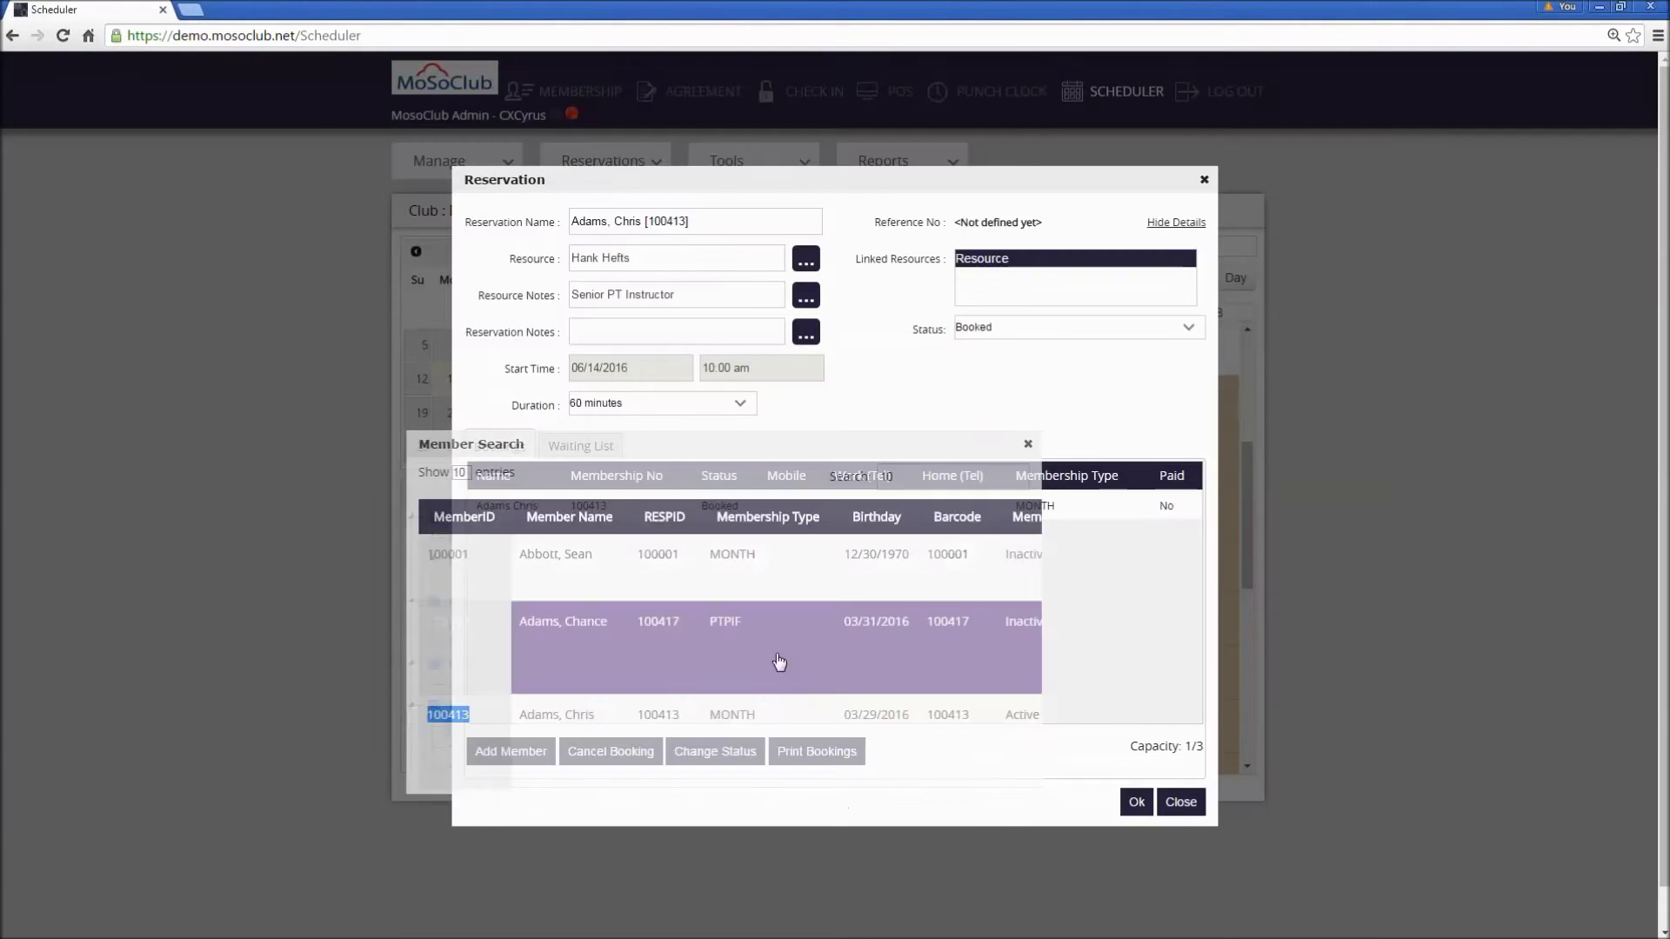
{"action": "left_click", "coordinate": [977, 135]}
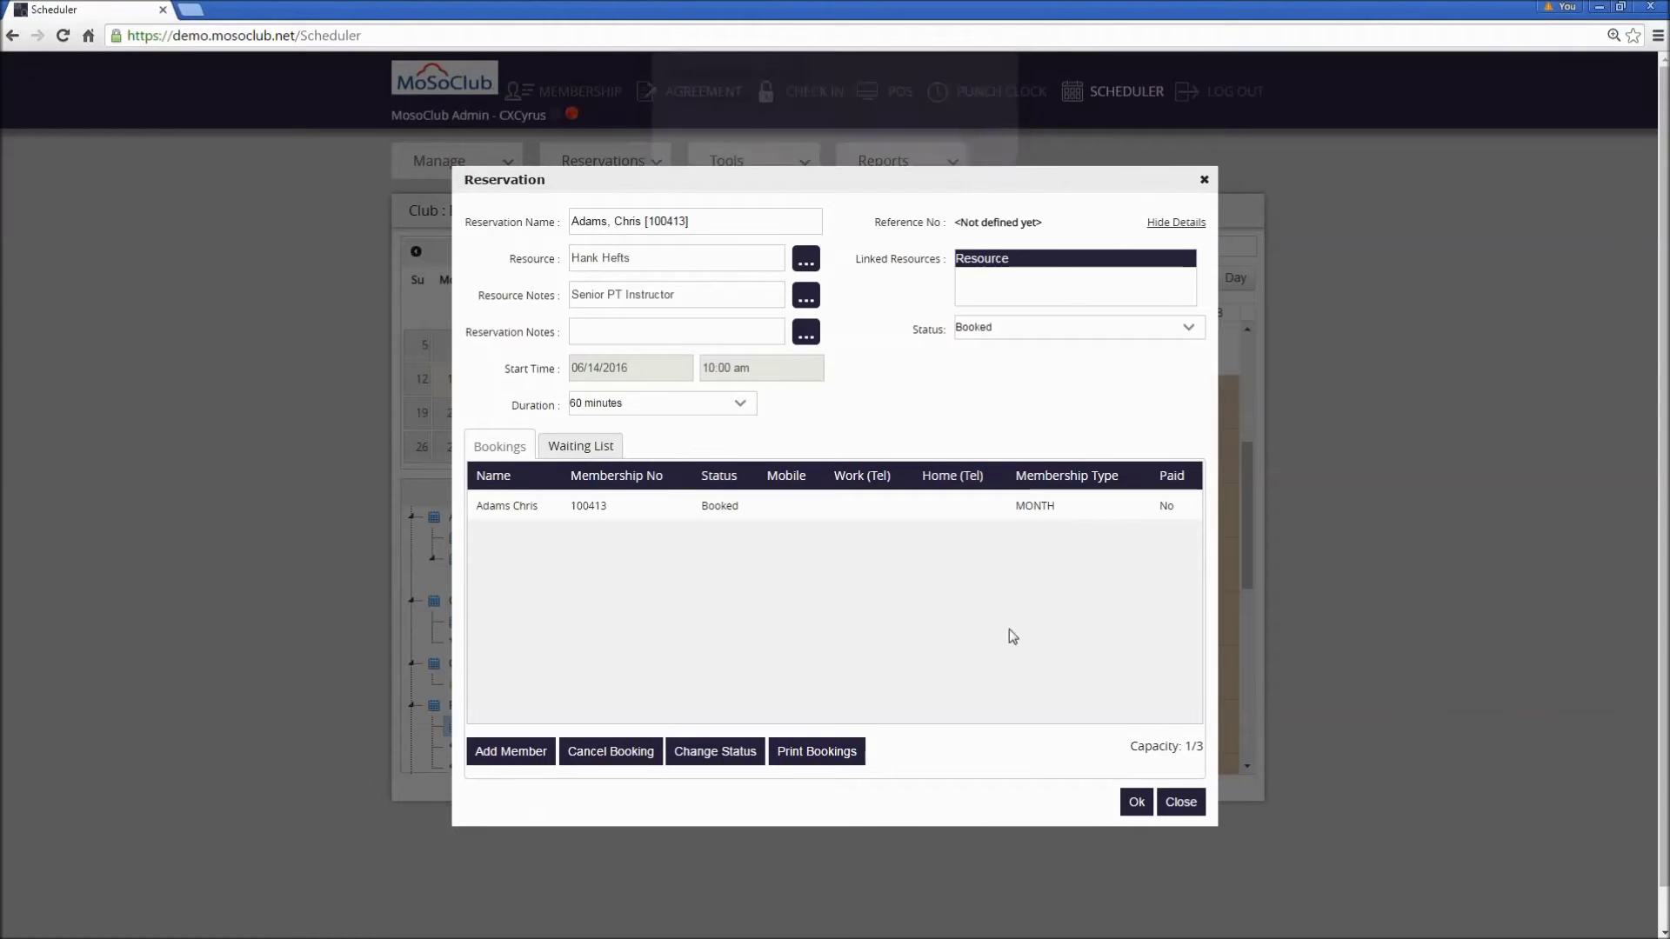
Save the trainer reservation with the booked member and dismiss the message.
{"action": "left_click", "coordinate": [1139, 801]}
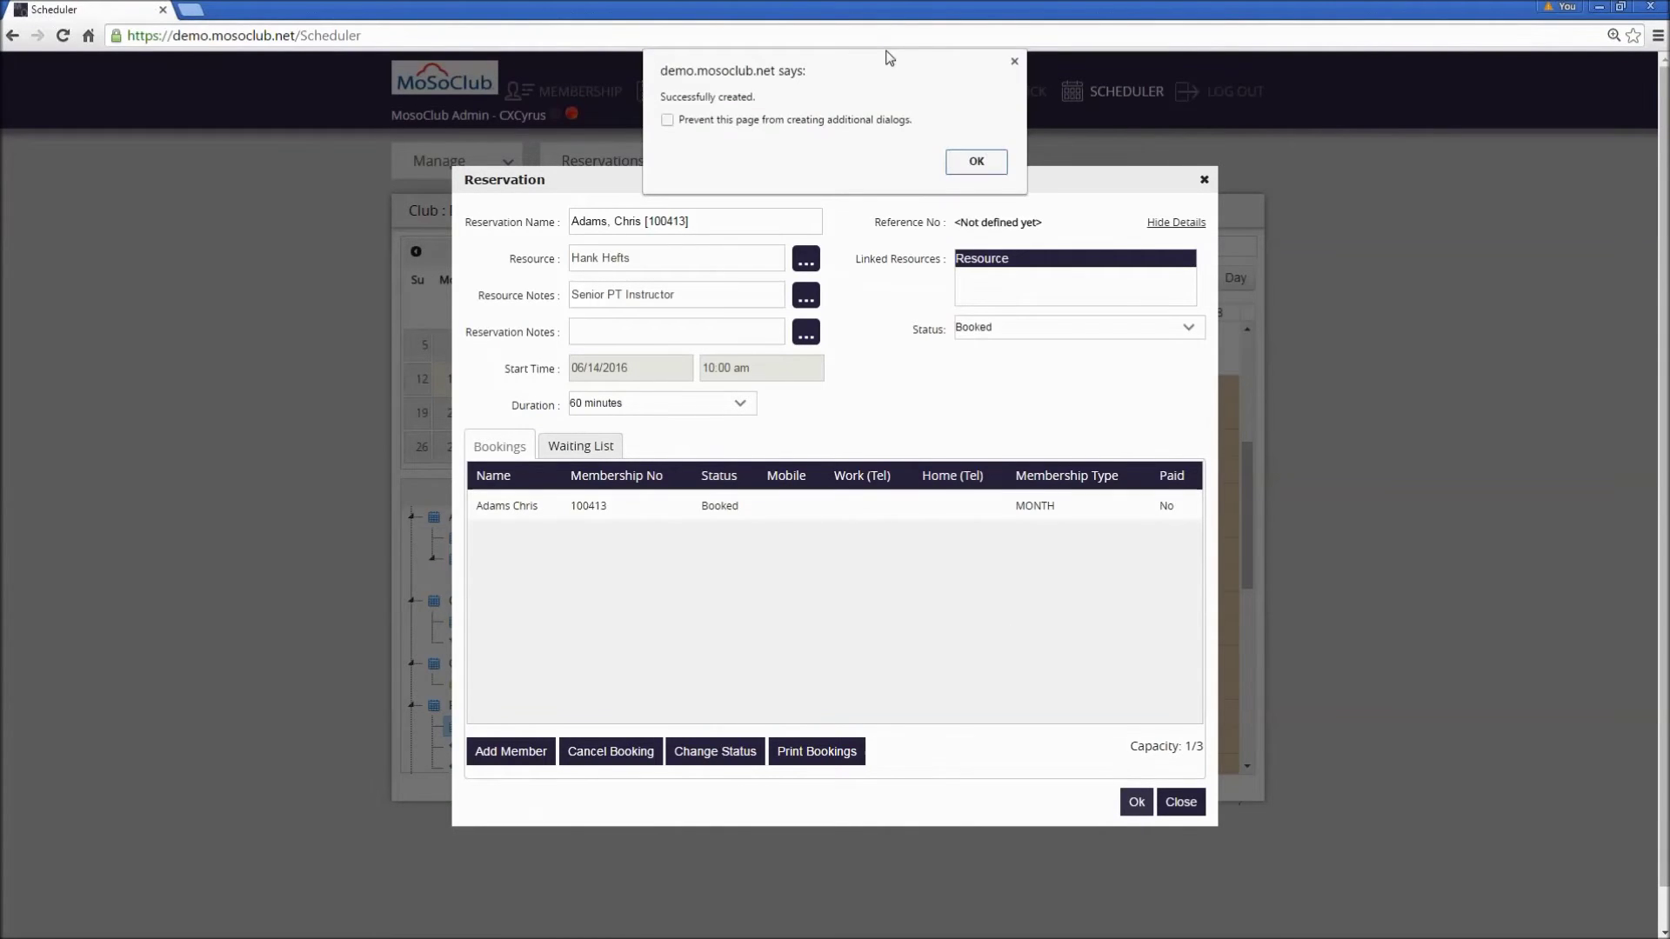
{"action": "left_click", "coordinate": [976, 161]}
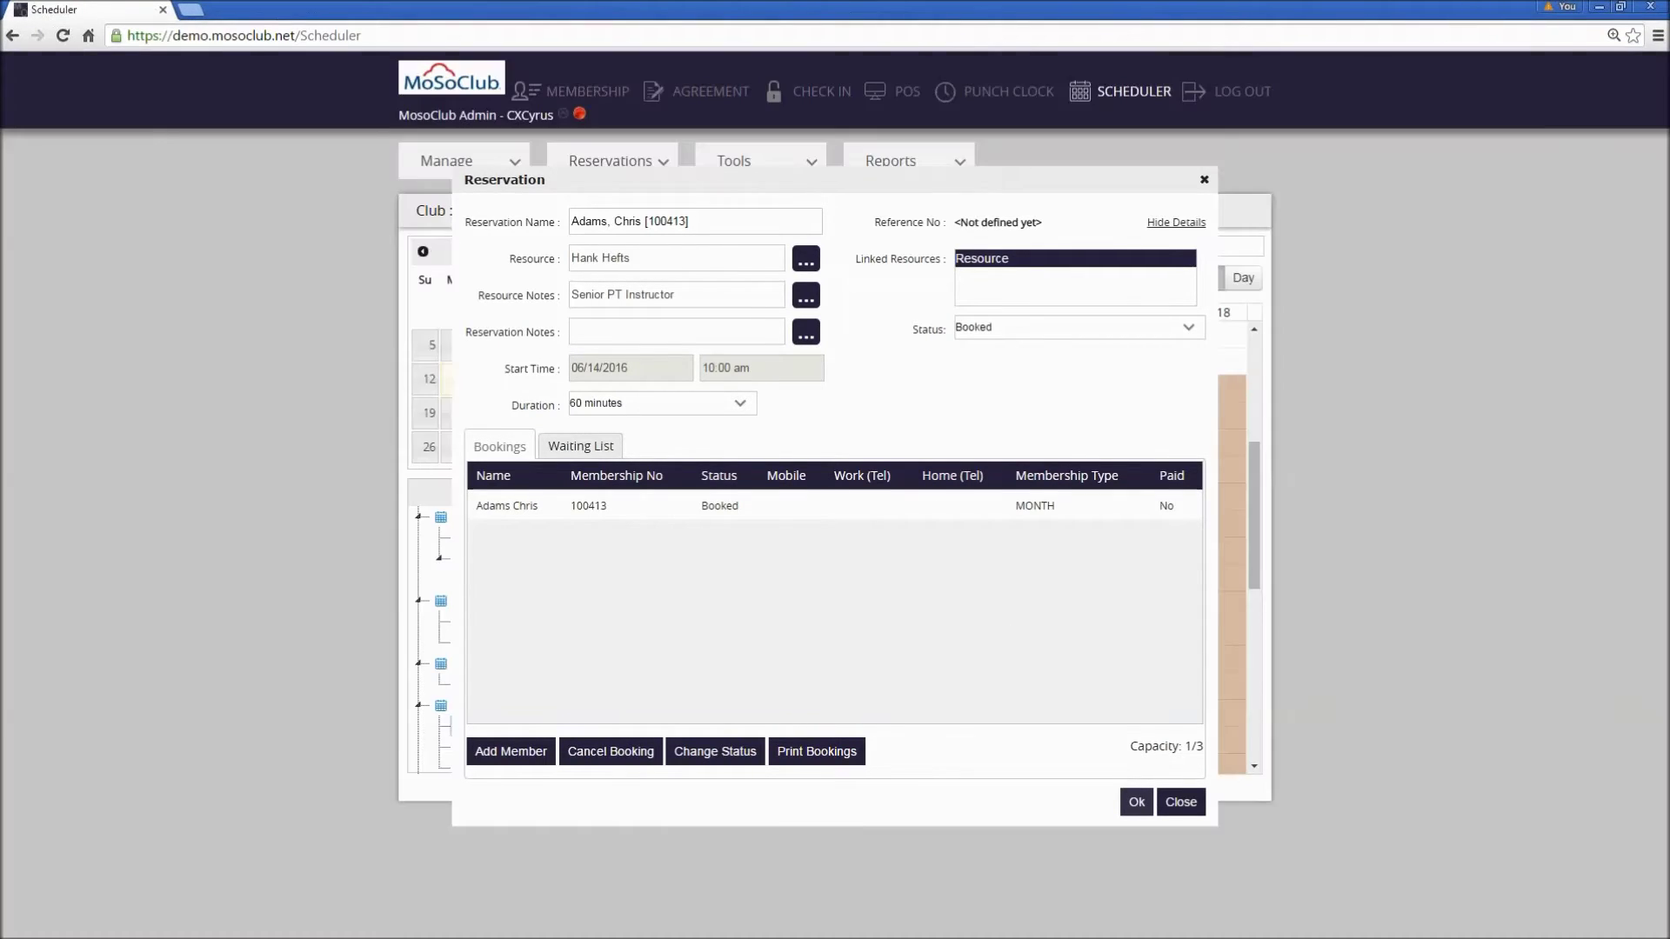